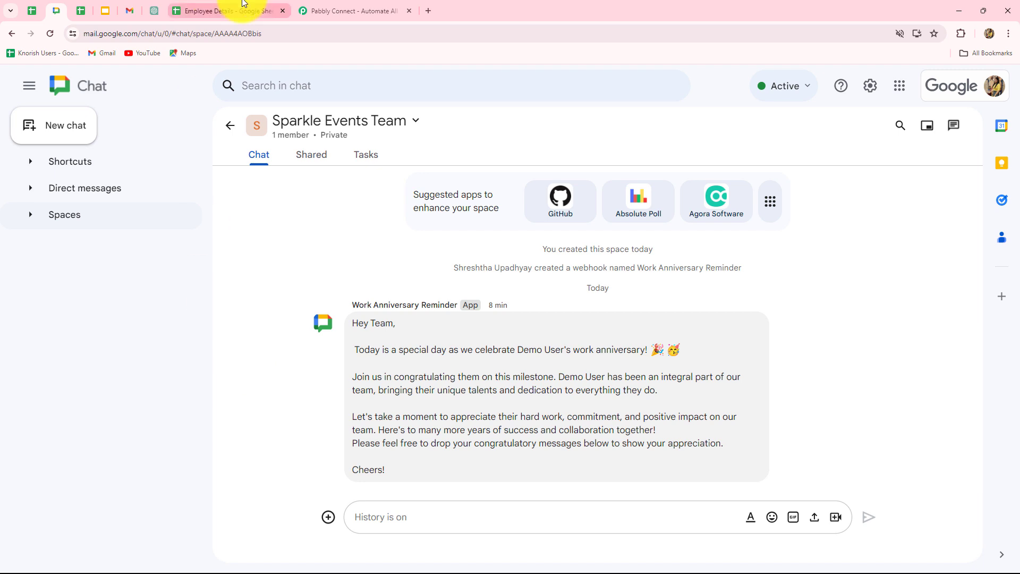
After checking the Employee Details sheet, switch to the Pabbly website, sign in and access the Pabbly Connect app
click(223, 11)
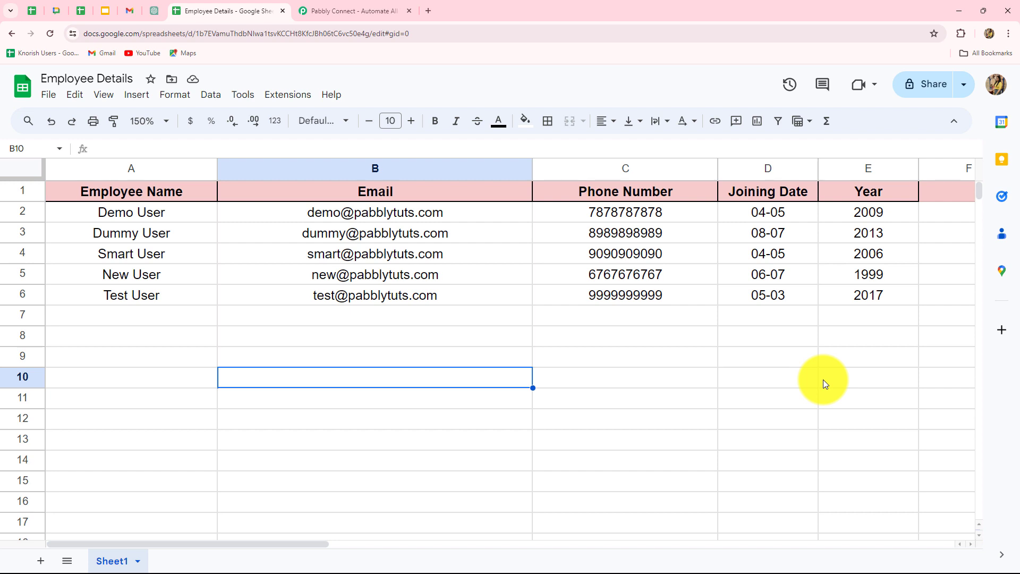
click(312, 11)
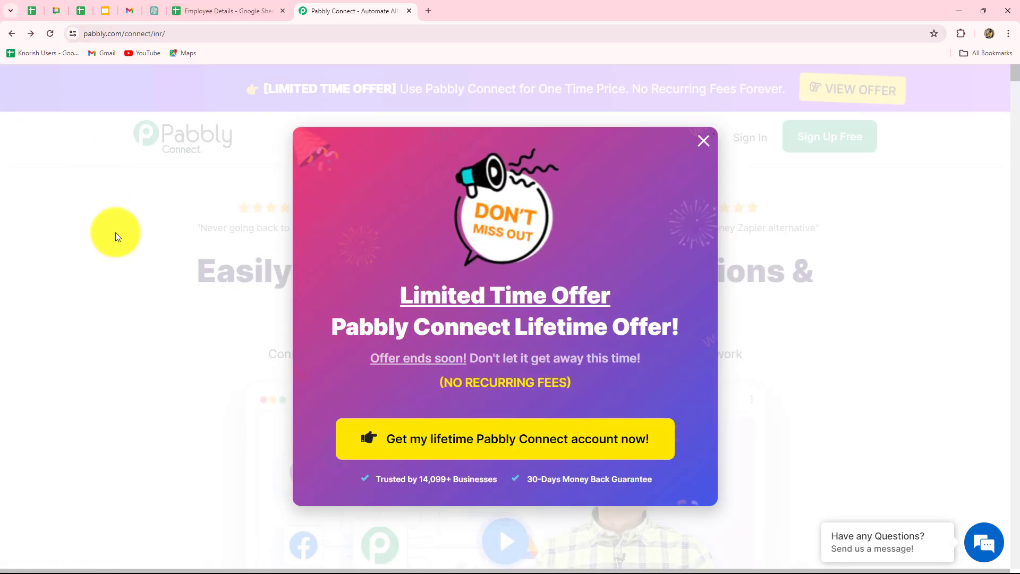
click(704, 141)
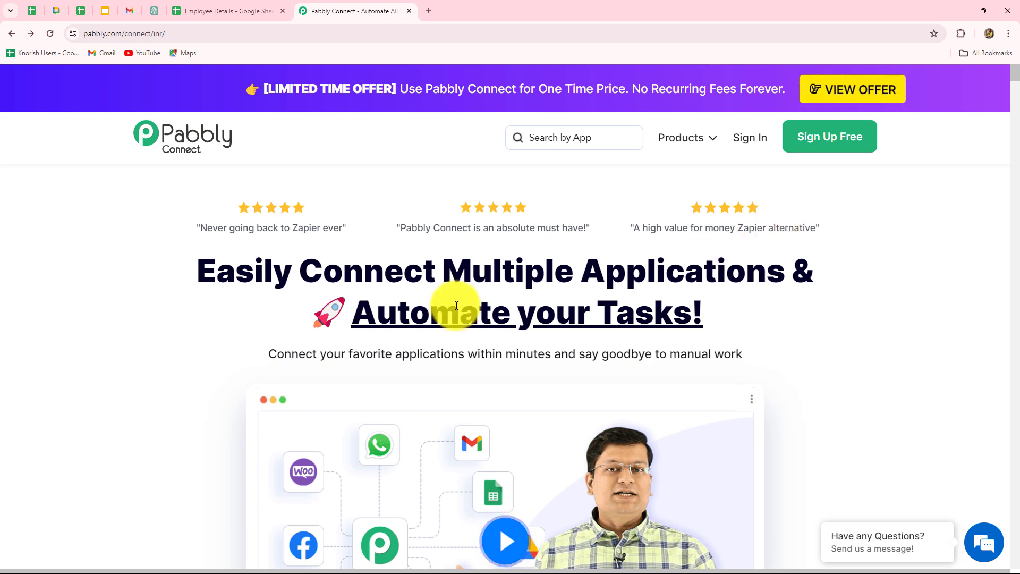
drag(196, 272, 743, 306)
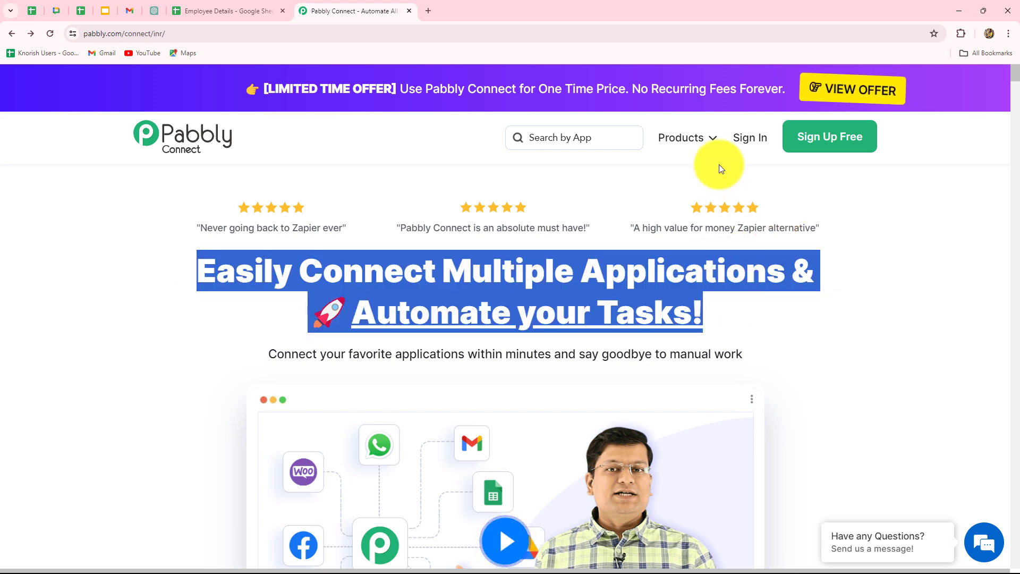
click(749, 139)
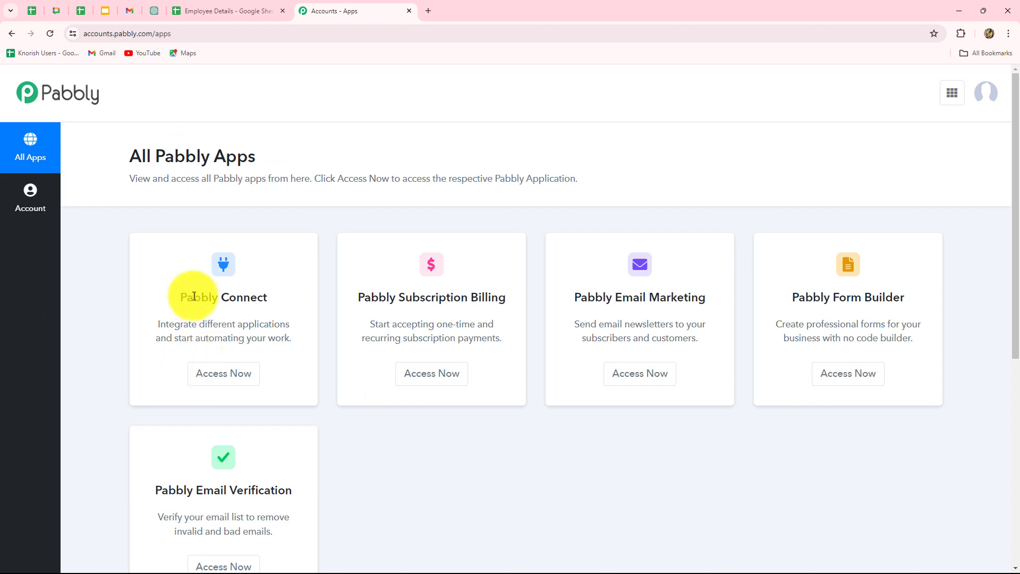
drag(180, 296, 248, 351)
click(228, 378)
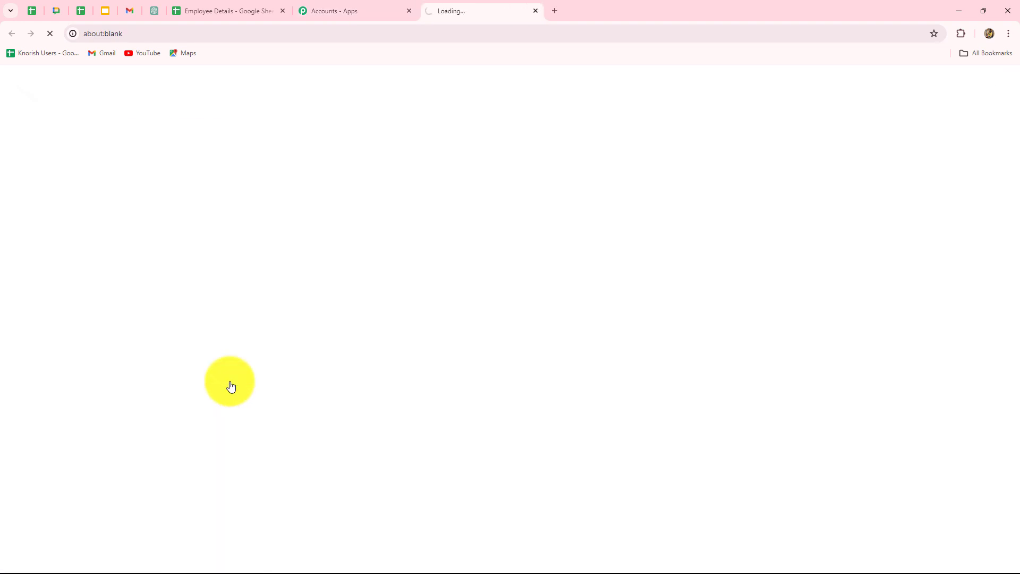
Create a workflow named "Post Work Anniversary Wishes on Google Hangouts from Google Sheets" in the Automations for Workplace Management folder
scroll(712, 432, down, 2)
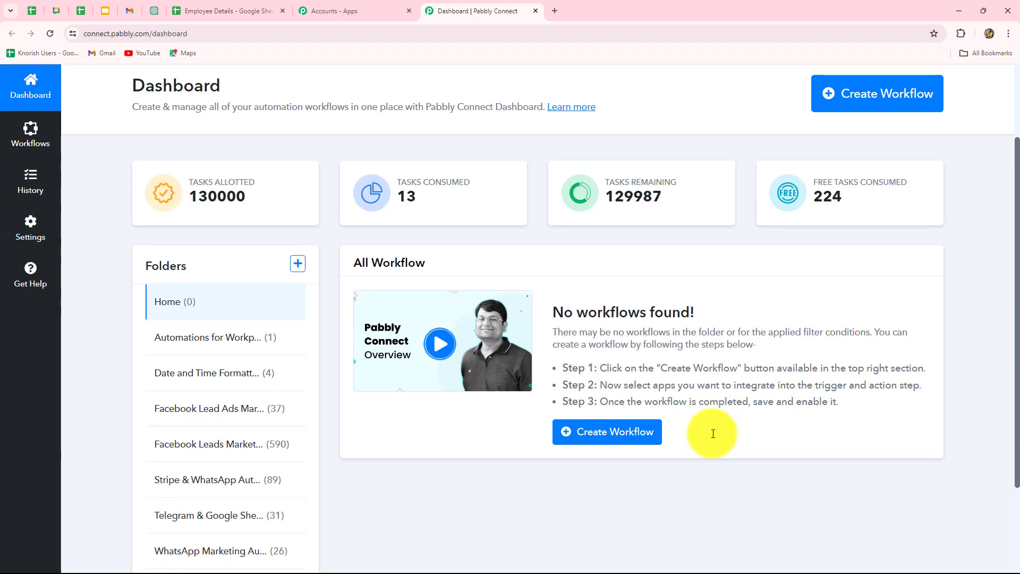
scroll(712, 433, down, 2)
scroll(713, 438, up, 1)
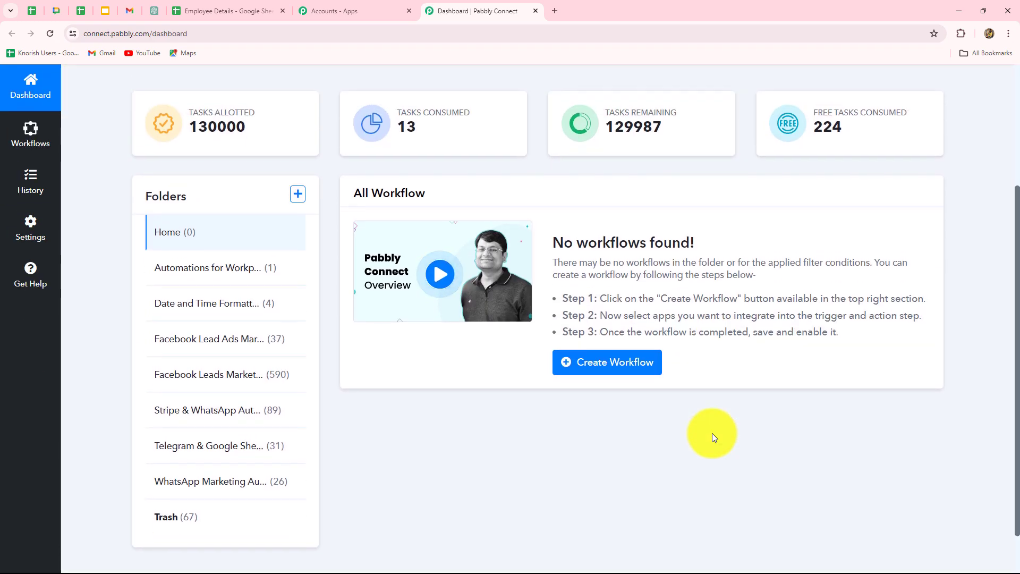
scroll(712, 433, up, 2)
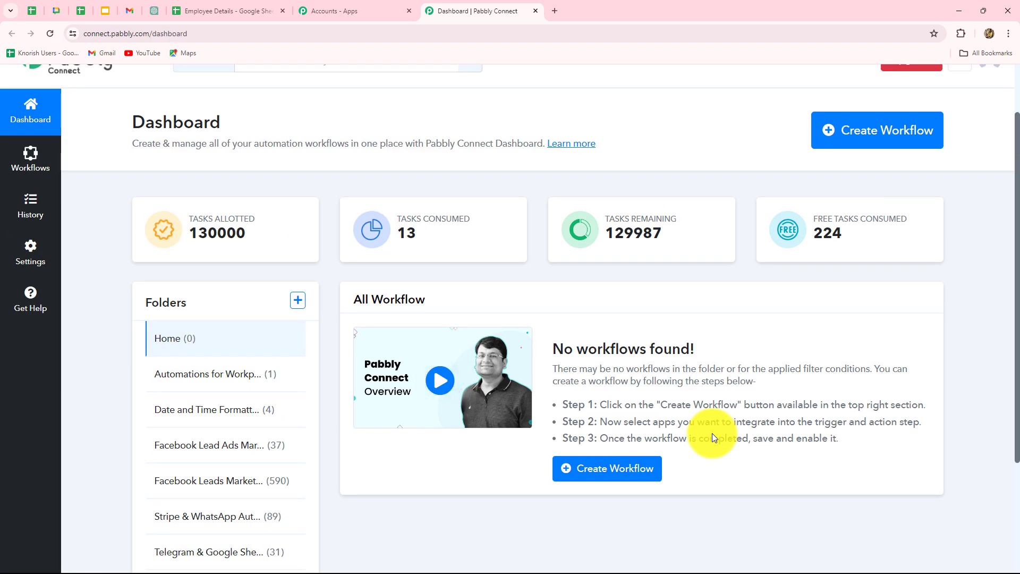
scroll(712, 432, down, 2)
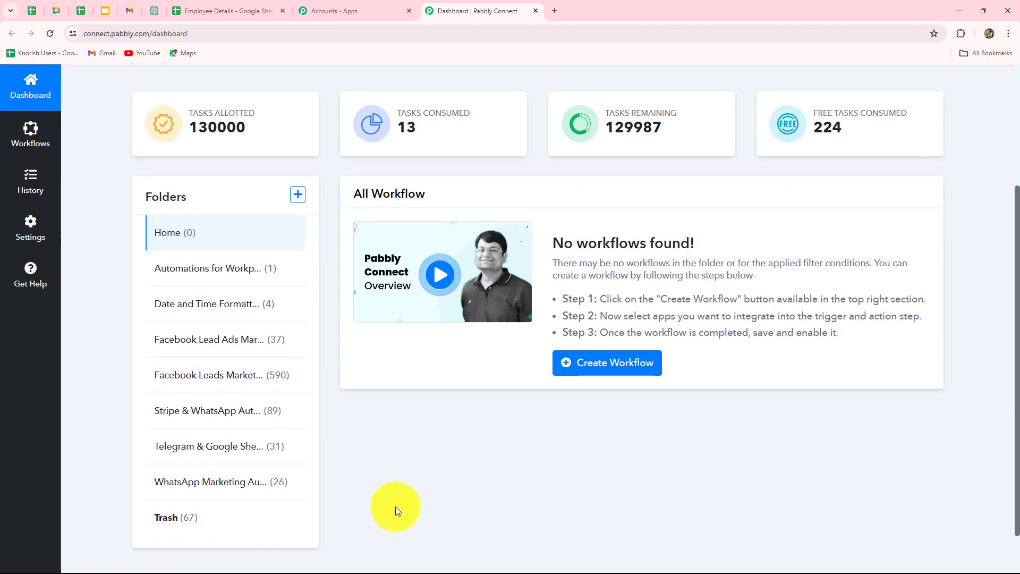
scroll(399, 504, up, 3)
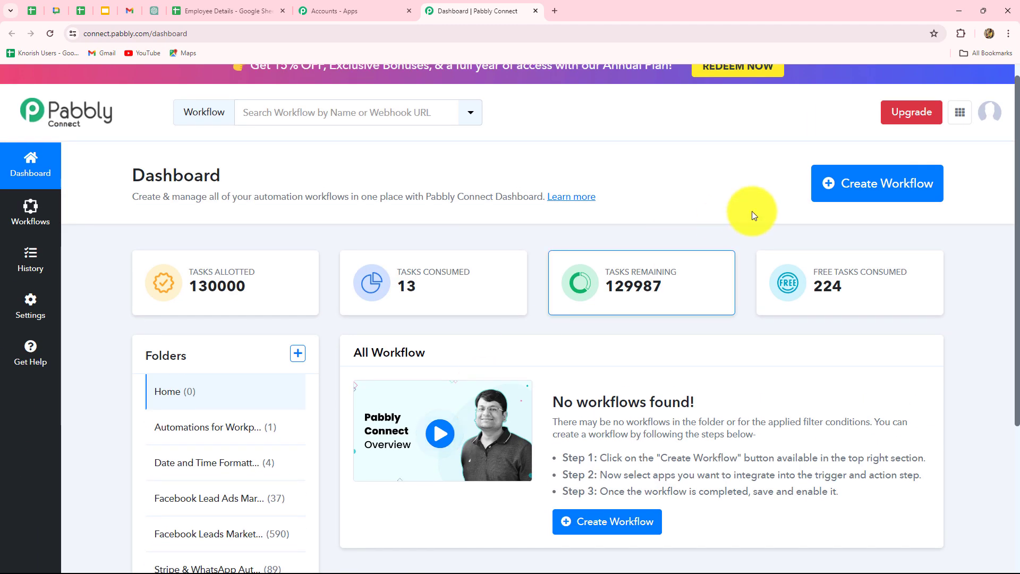
click(856, 196)
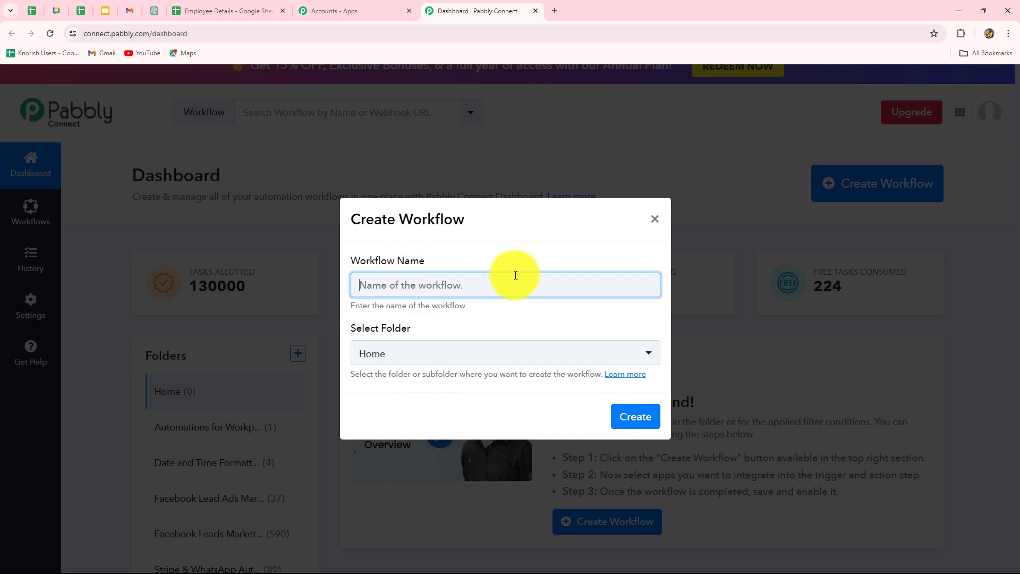
key(ctrl+v)
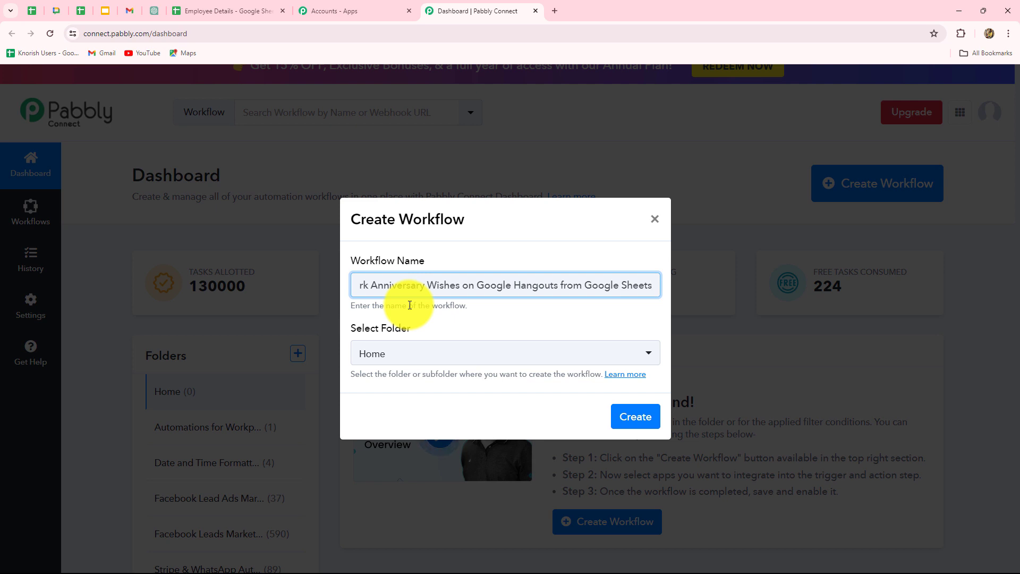
click(422, 354)
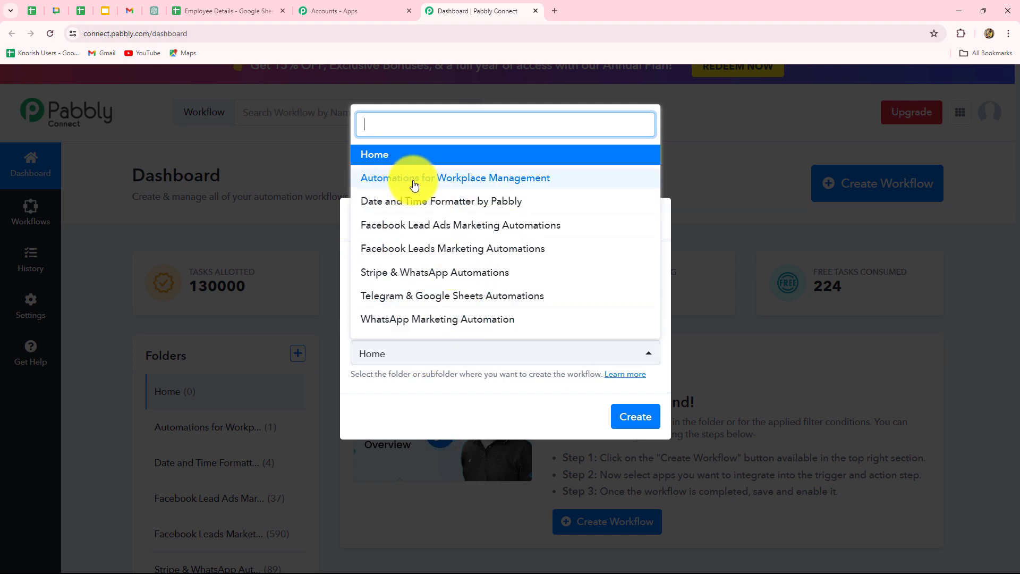
click(494, 178)
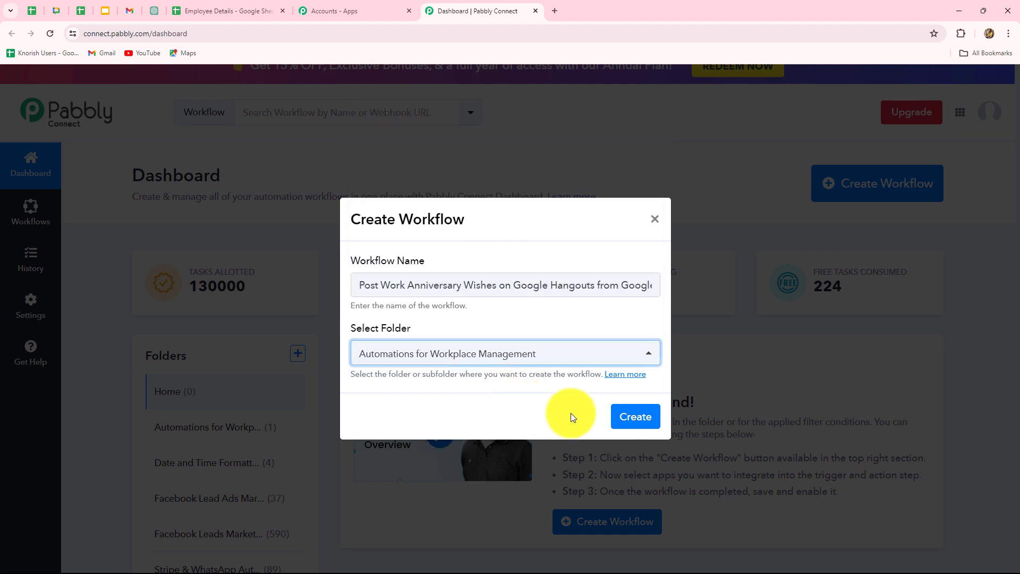
click(624, 417)
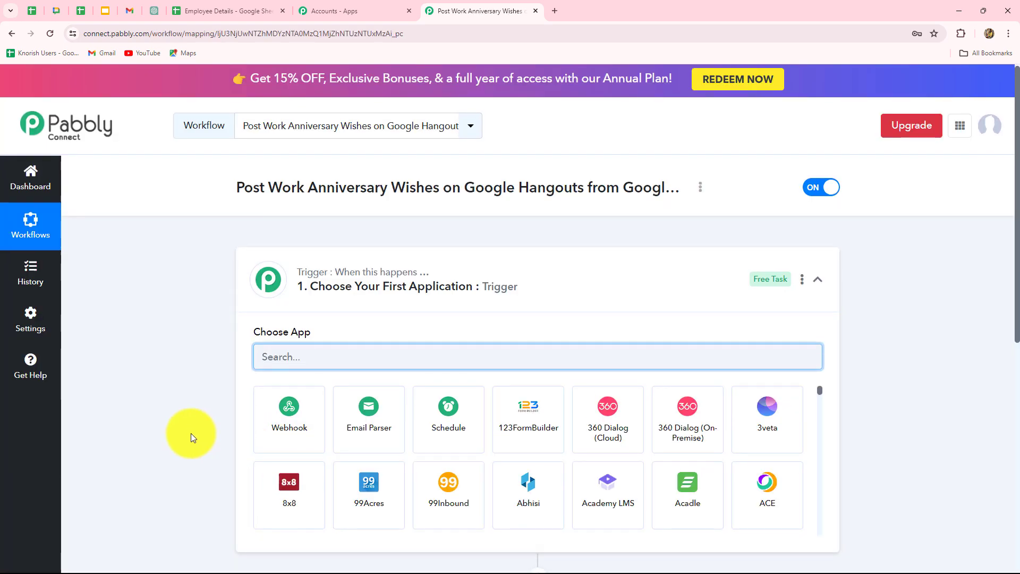
Examine the new workflow's trigger and action sections and the employee joining dates in the Employee Details sheet
scroll(190, 432, down, 3)
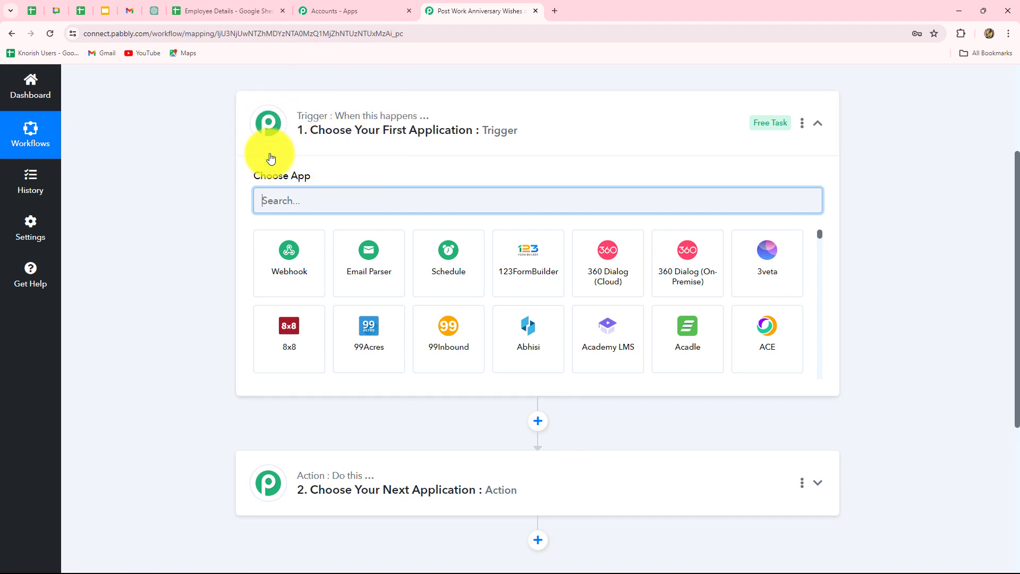
scroll(337, 517, down, 3)
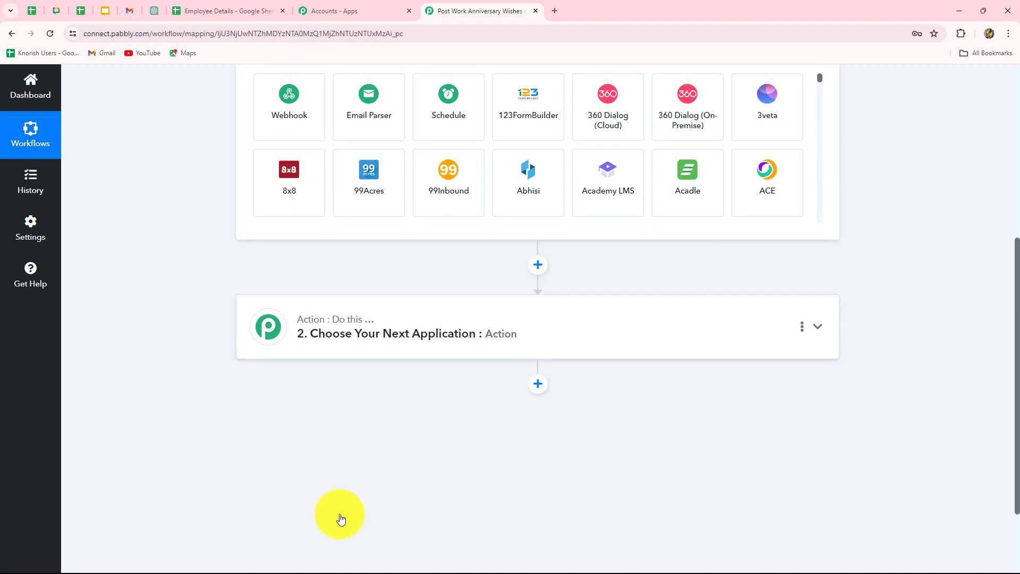
scroll(340, 518, up, 3)
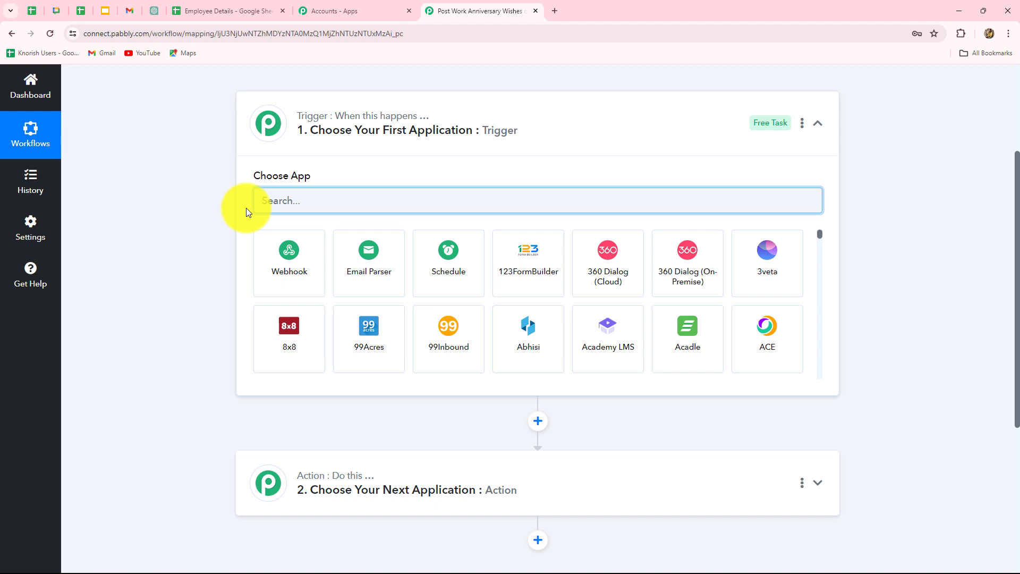
scroll(307, 431, down, 2)
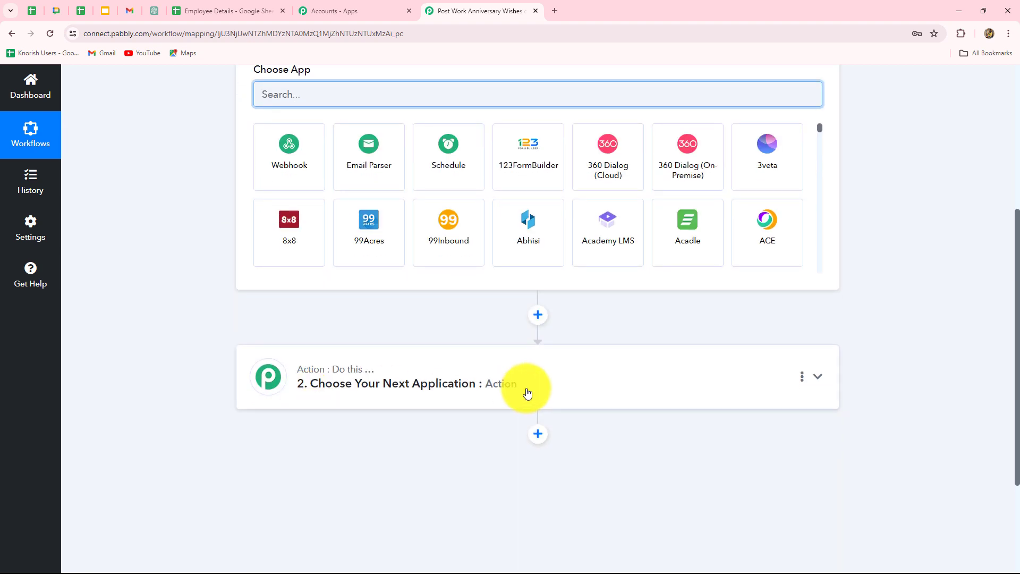
scroll(510, 395, up, 3)
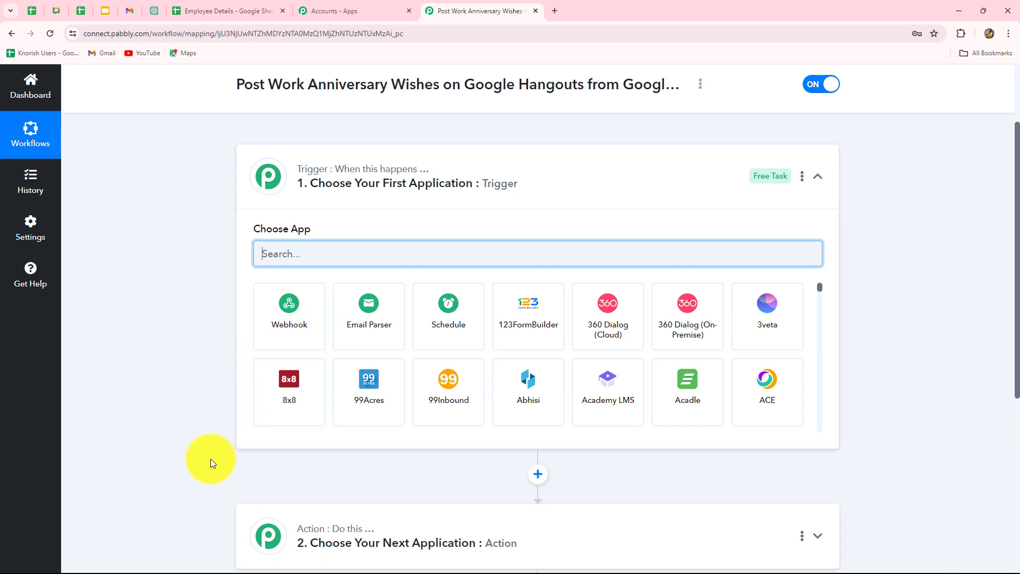
scroll(209, 461, down, 3)
scroll(326, 289, up, 4)
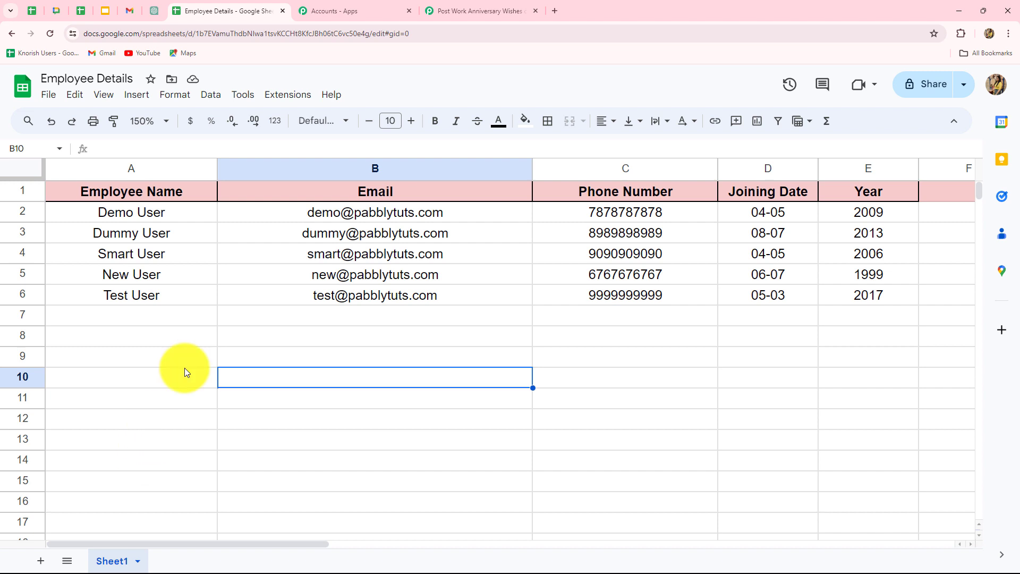
Return to the Pabbly workflow, choose Schedule as the trigger app and set the workflow to run every day
click(486, 11)
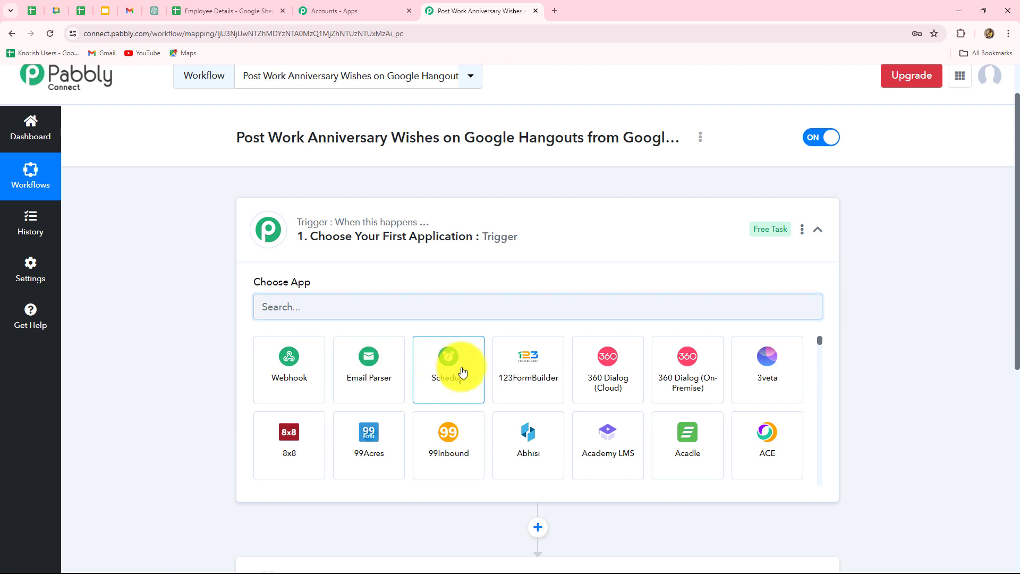
click(466, 389)
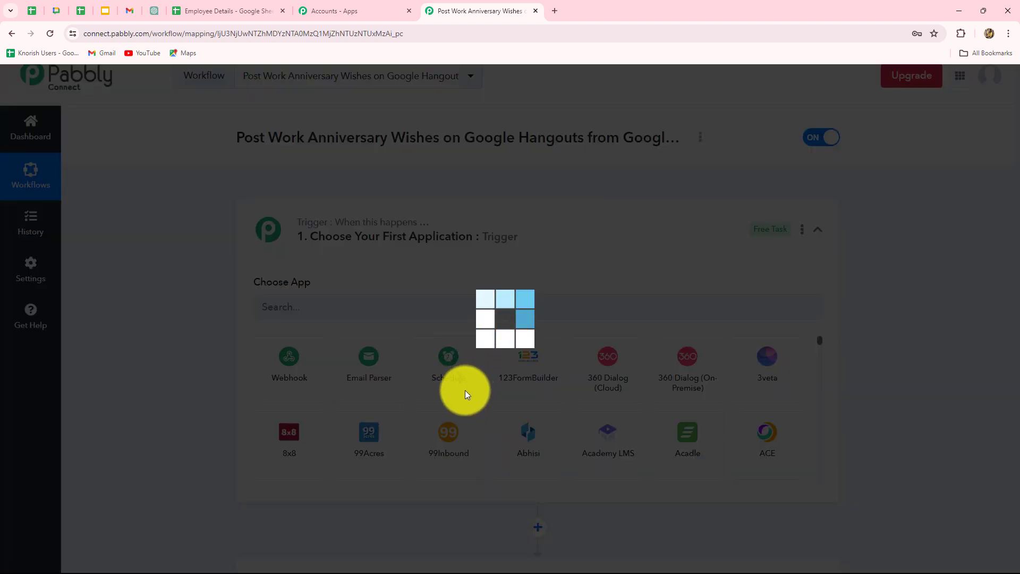
scroll(152, 319, down, 3)
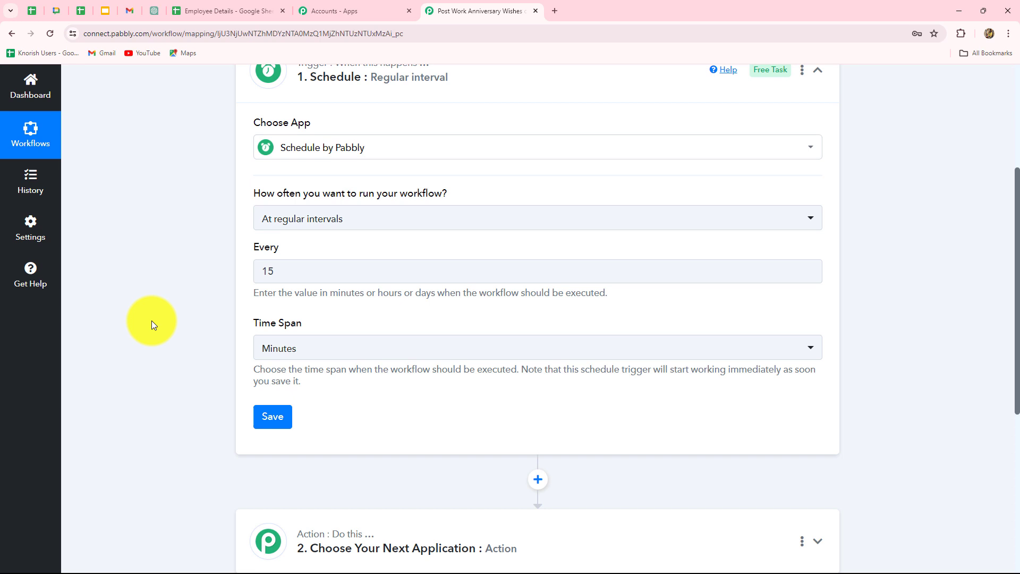
scroll(151, 320, up, 2)
scroll(152, 320, down, 2)
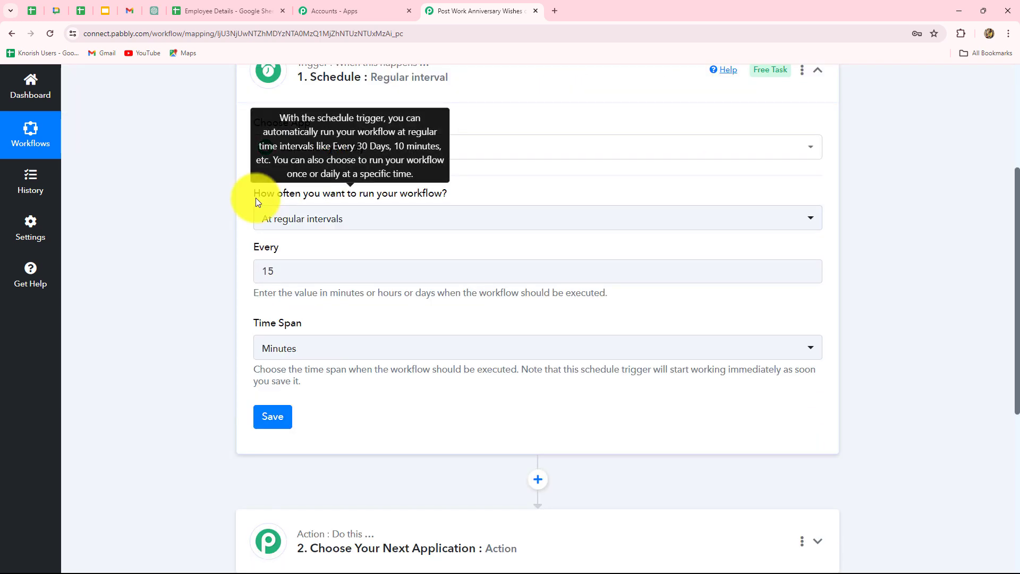
click(418, 230)
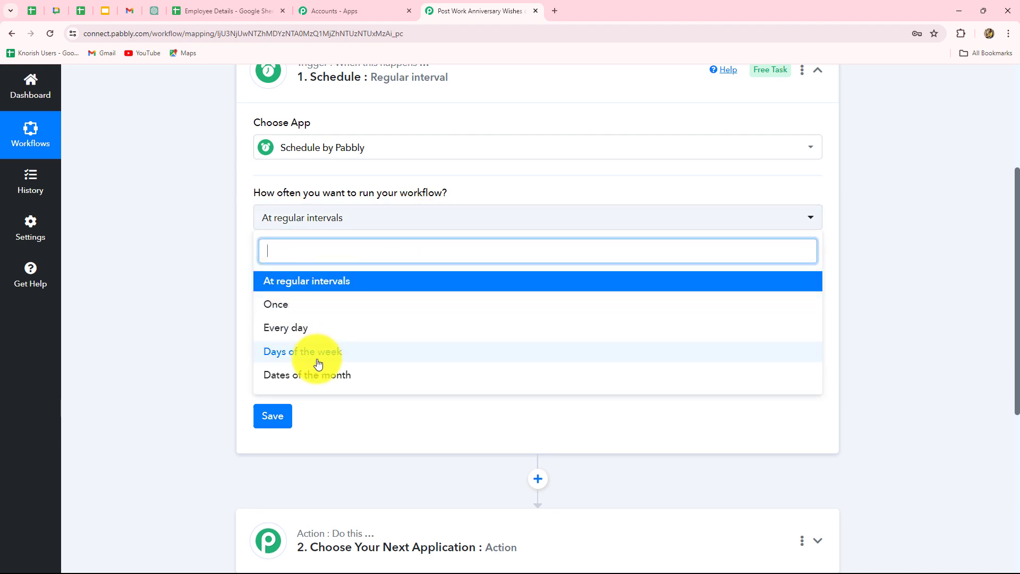
click(303, 329)
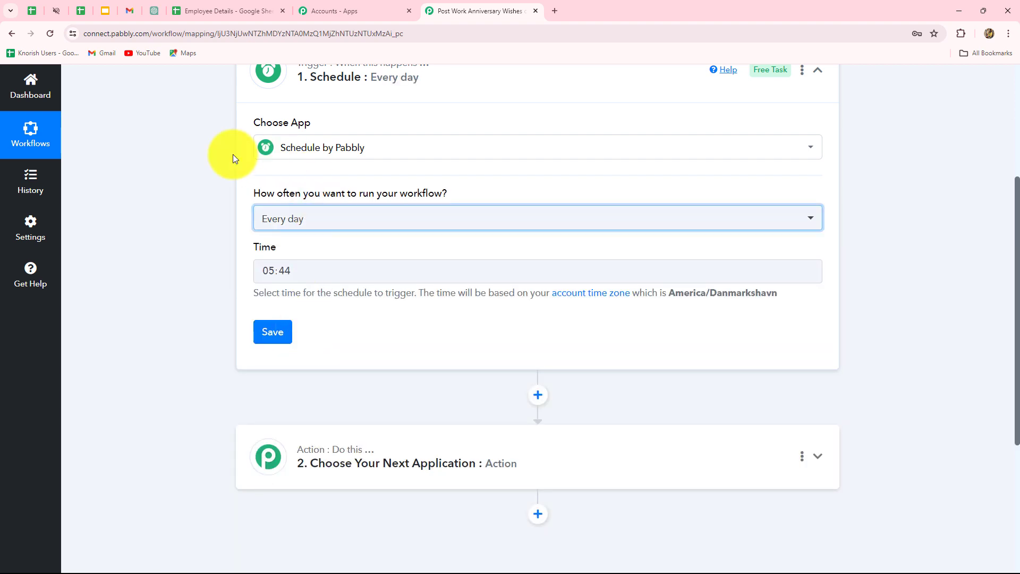
Set the daily schedule's trigger time to 09:00 and save the trigger
click(293, 273)
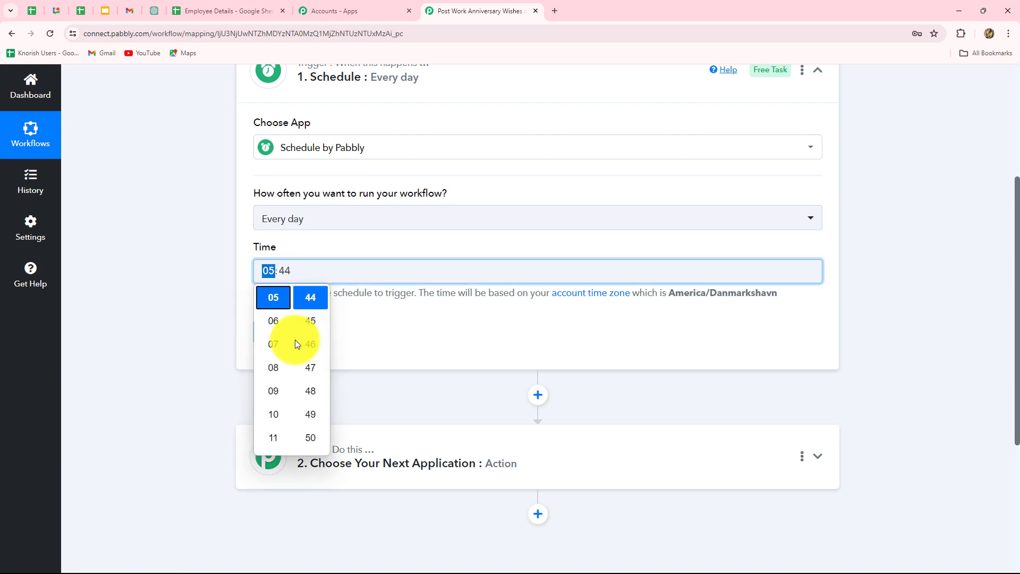
click(277, 394)
scroll(319, 414, up, 8)
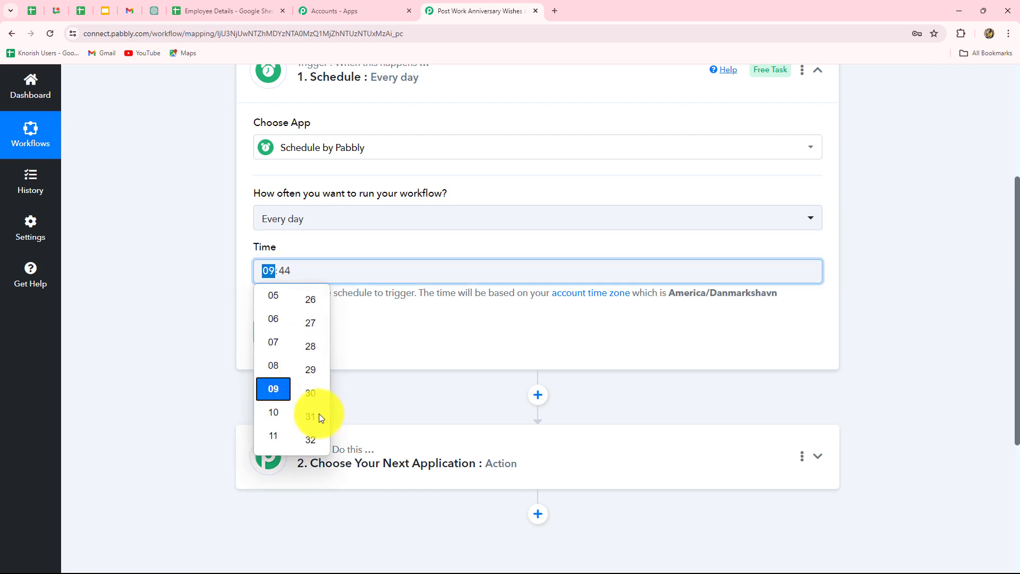
scroll(319, 415, down, 5)
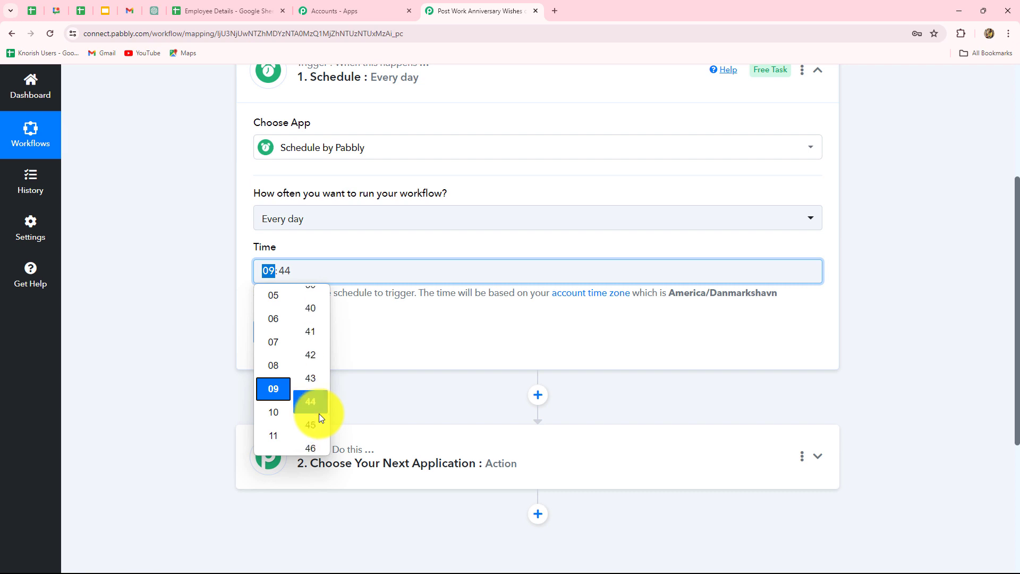
scroll(318, 413, down, 1)
scroll(318, 413, down, 7)
click(311, 366)
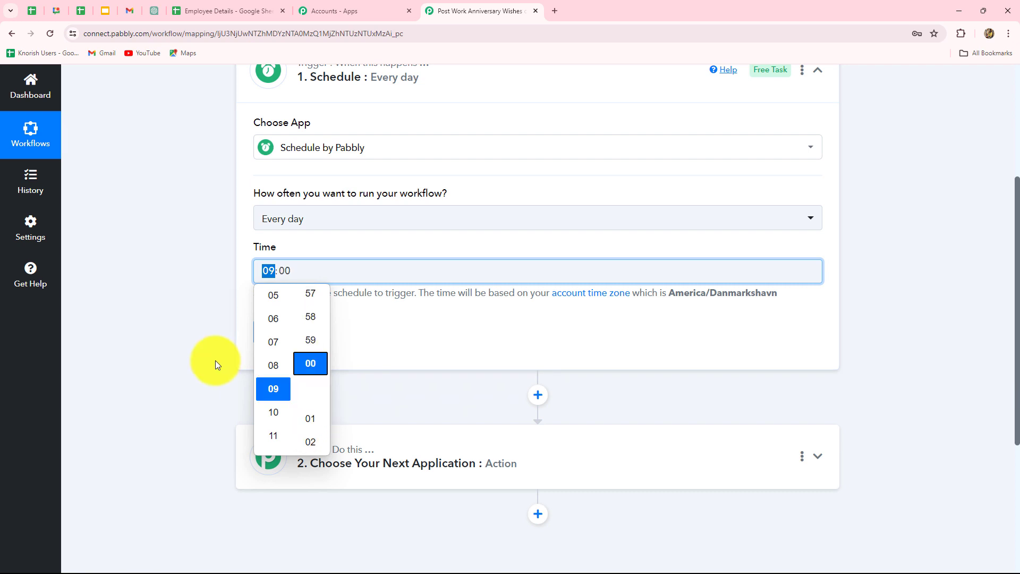
click(215, 360)
click(273, 338)
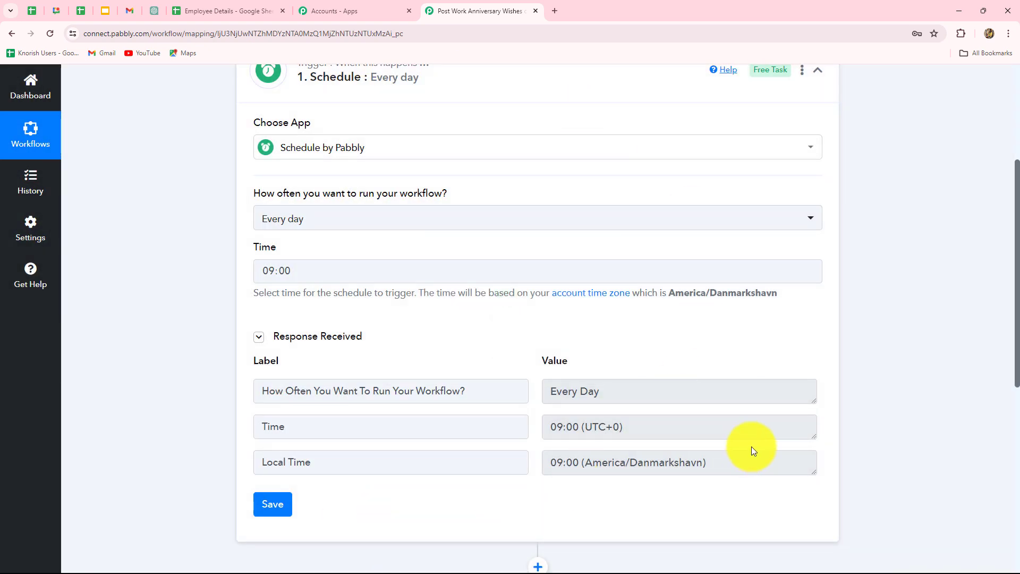
scroll(876, 437, down, 7)
scroll(877, 437, up, 7)
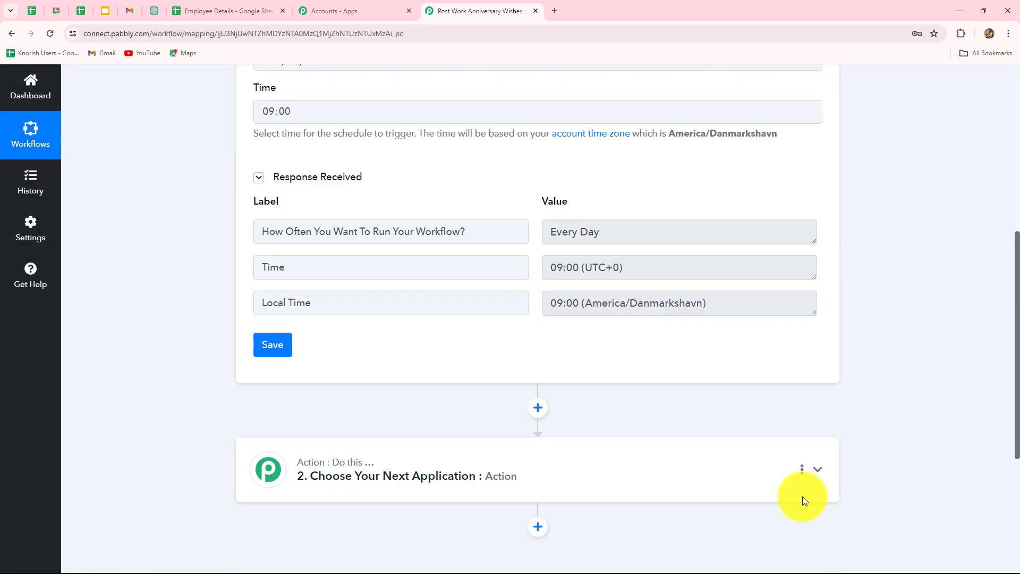
scroll(154, 389, down, 4)
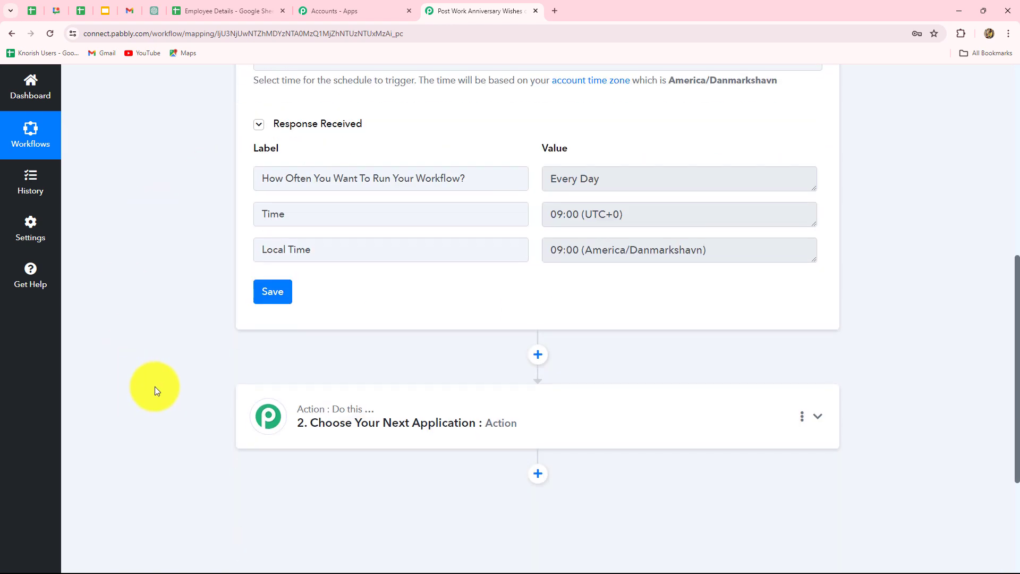
Set the next action to Date/Time Formatter (Pabbly) with the Current Date event and connect it
scroll(154, 387, down, 3)
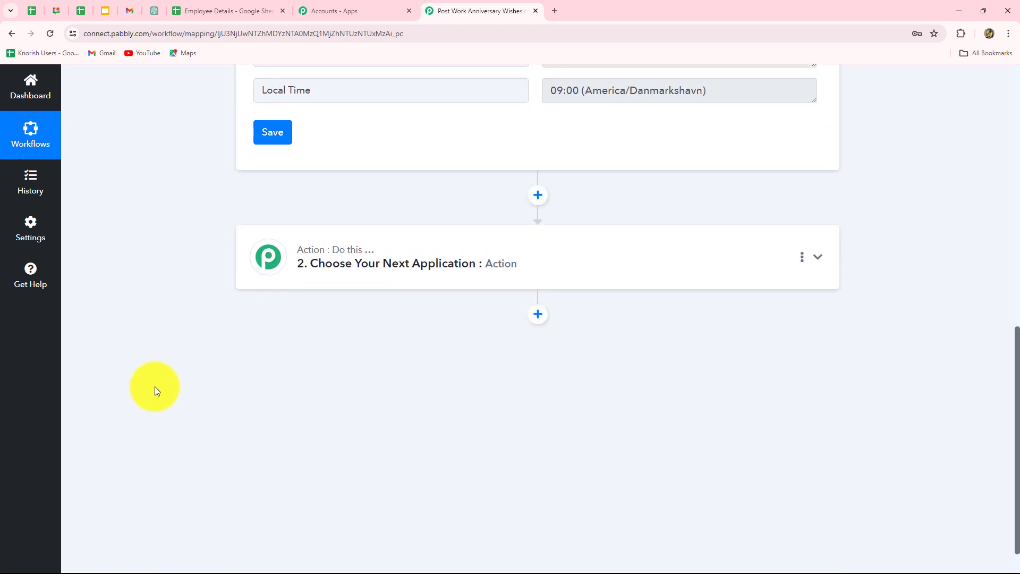
click(333, 287)
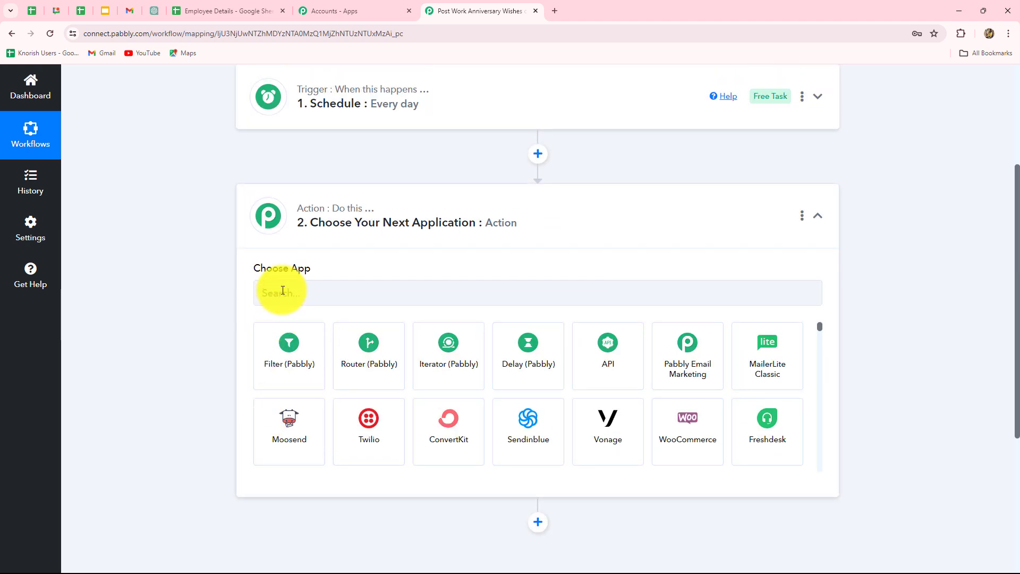
click(283, 290)
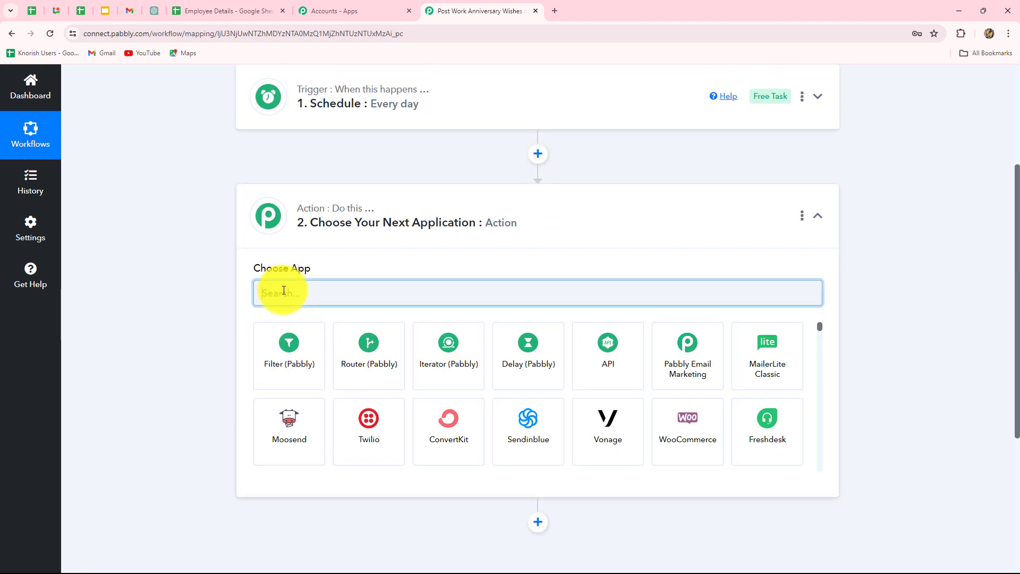
text(Date)
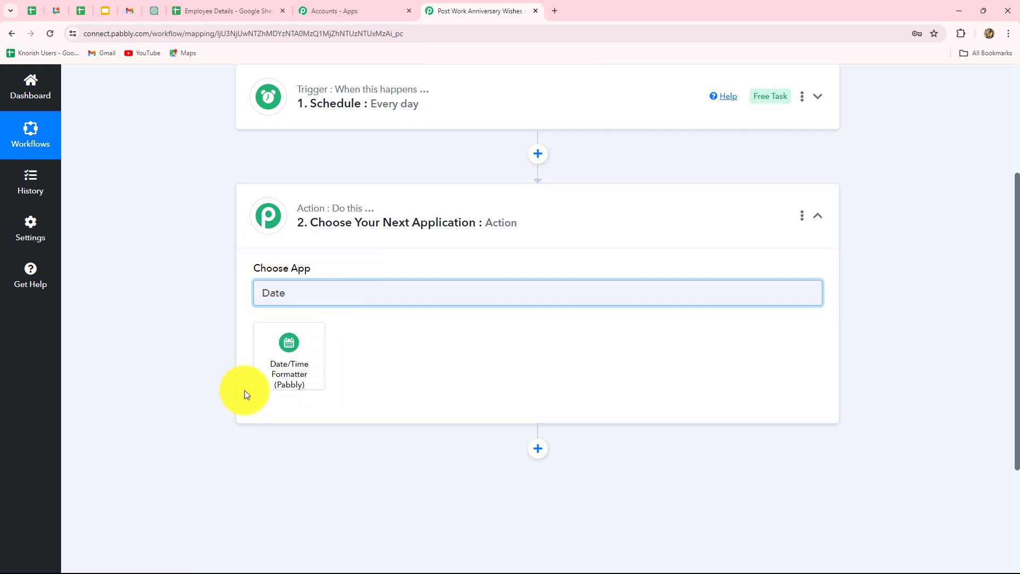
click(305, 382)
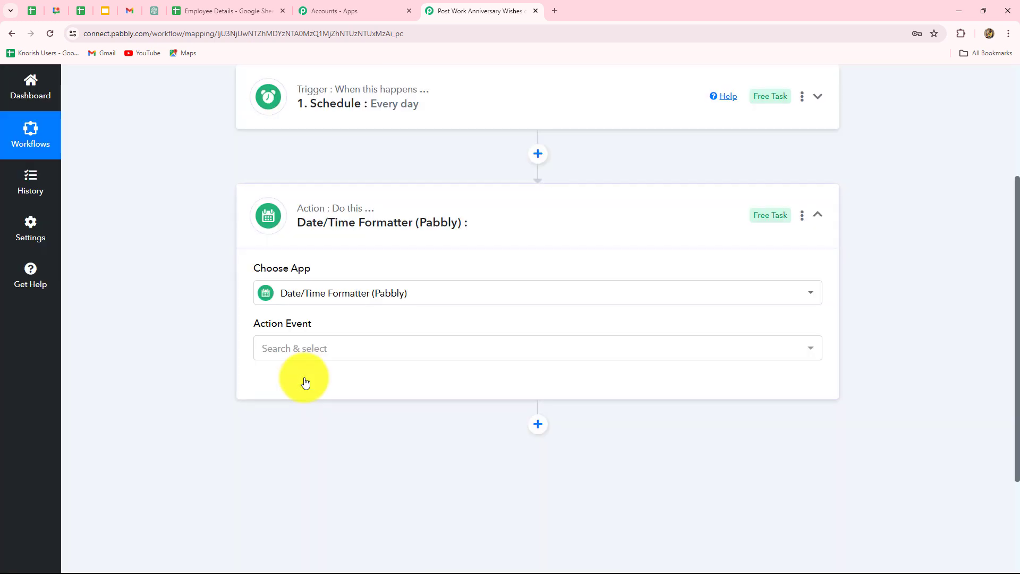
click(308, 348)
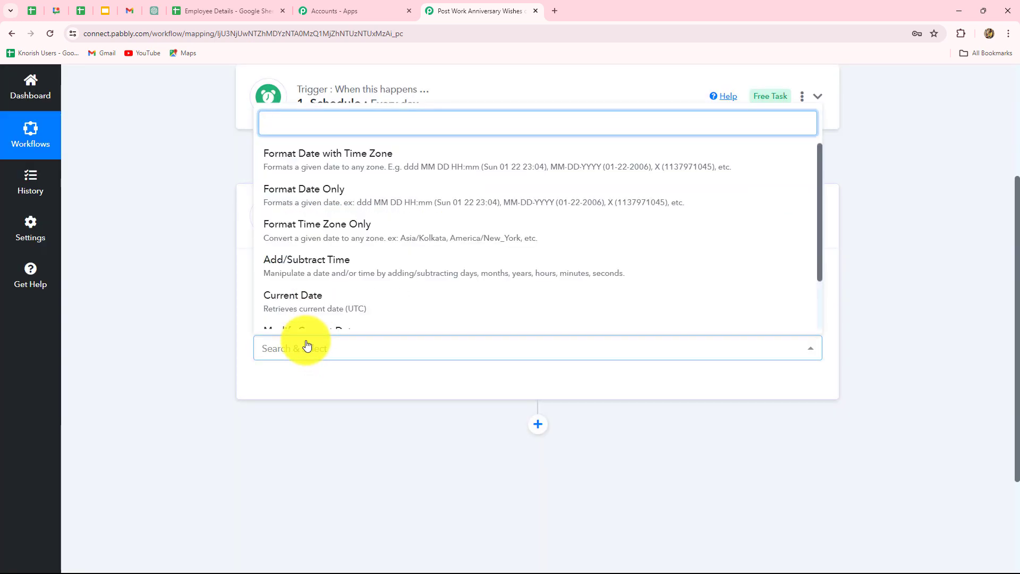
click(299, 298)
click(274, 386)
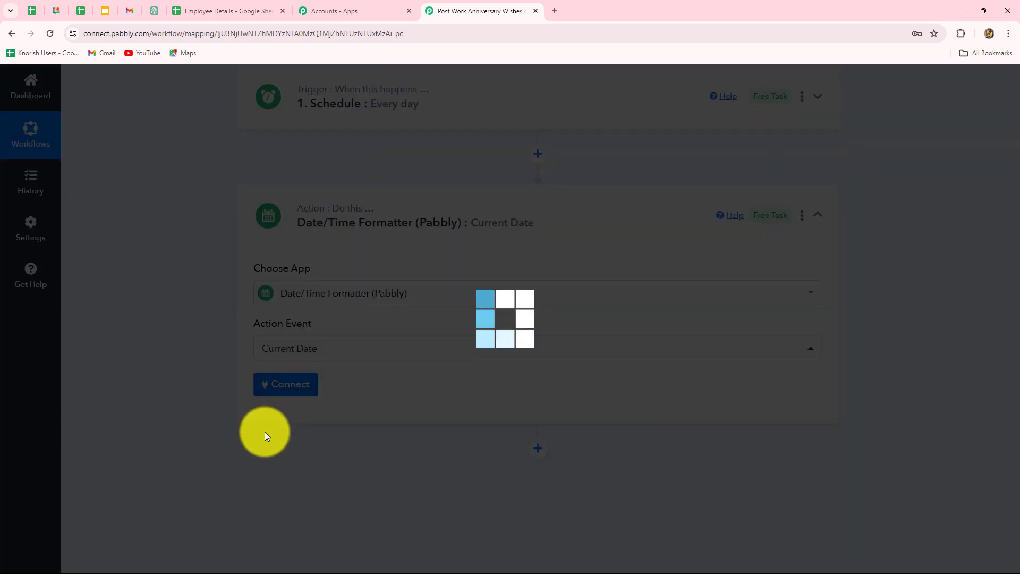
Set the current date's basic format to DD-MM-YYYY, then save the action and send a test request
scroll(264, 431, down, 5)
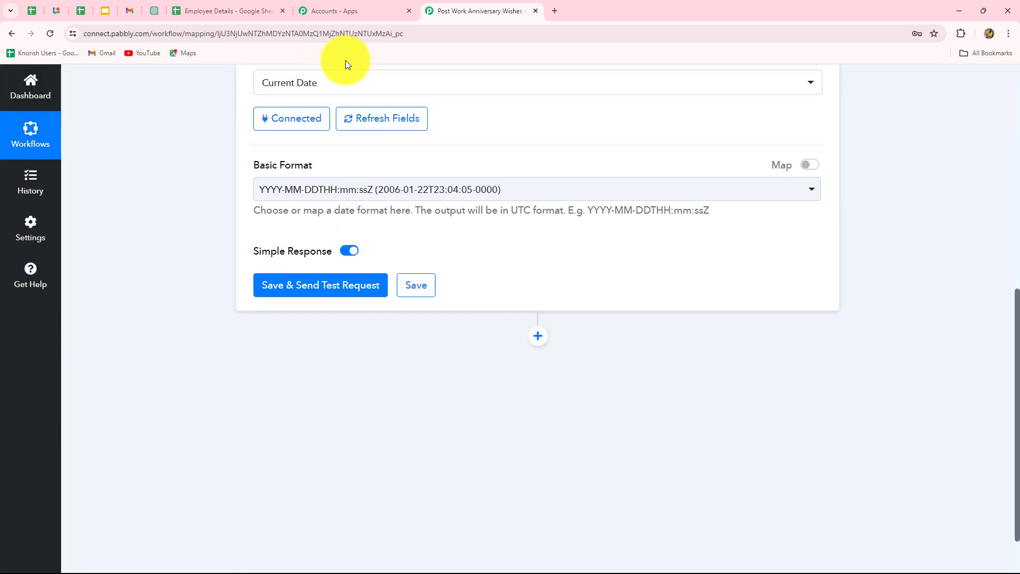
click(398, 192)
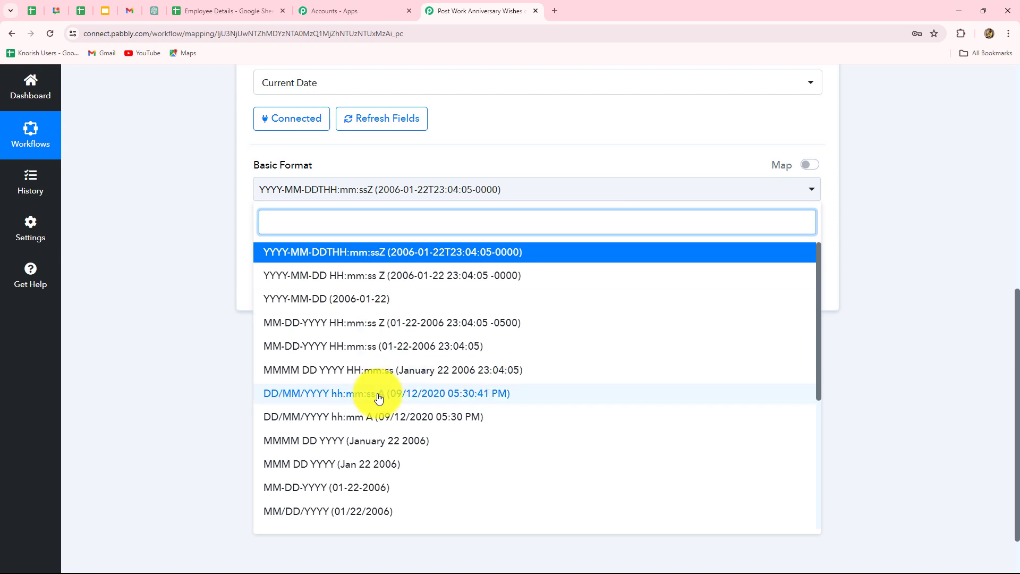
scroll(377, 399, down, 3)
scroll(353, 419, down, 3)
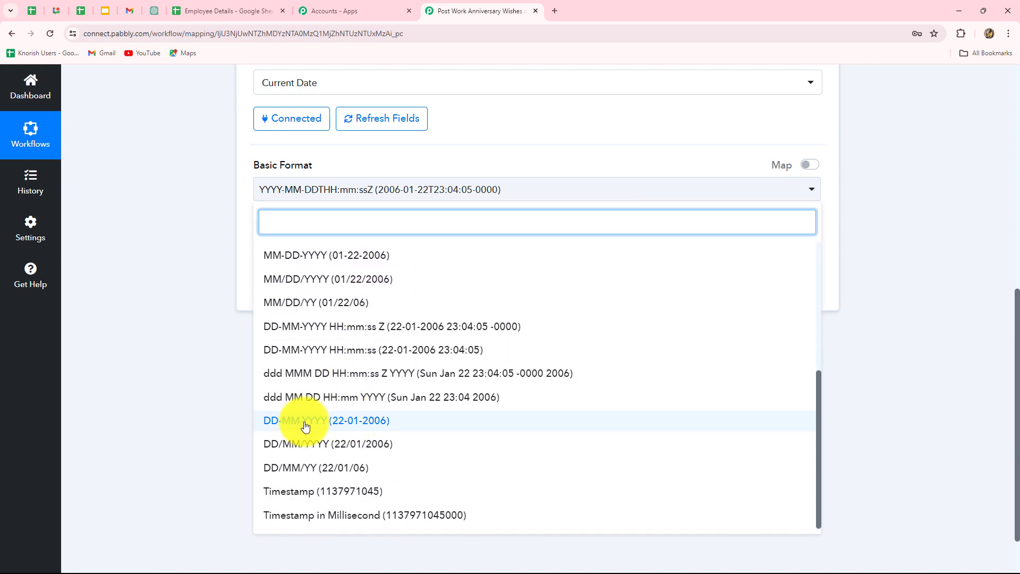
click(307, 421)
click(302, 287)
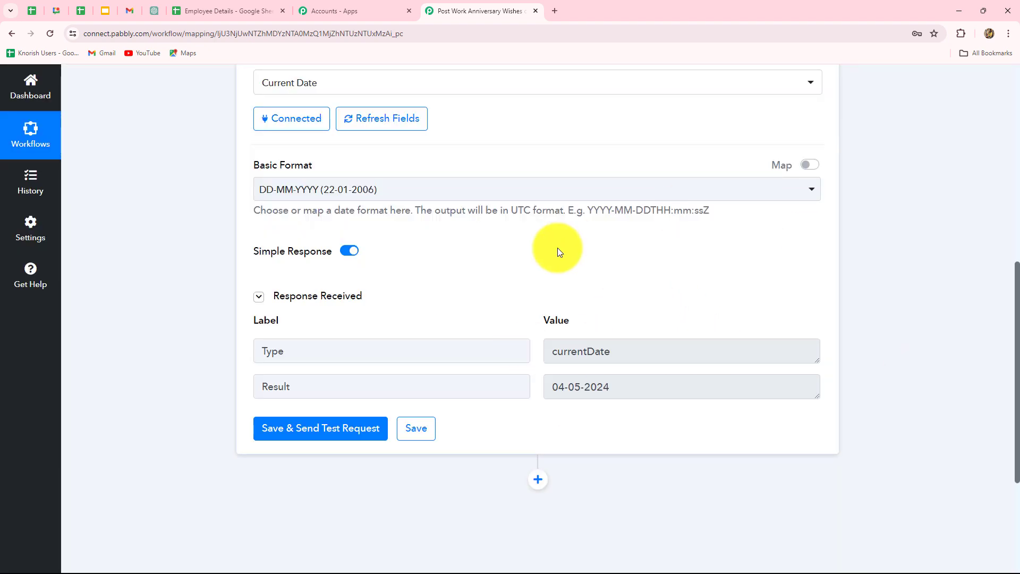
Examine the date returned by the test request and the Joining Date and Year columns in the Employee Details sheet
drag(550, 395, 658, 387)
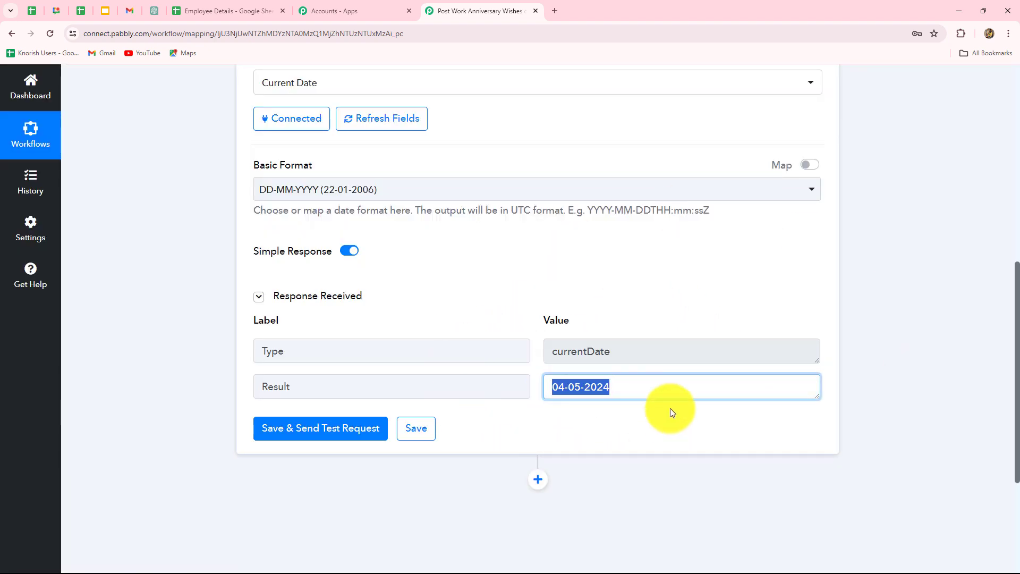
click(647, 387)
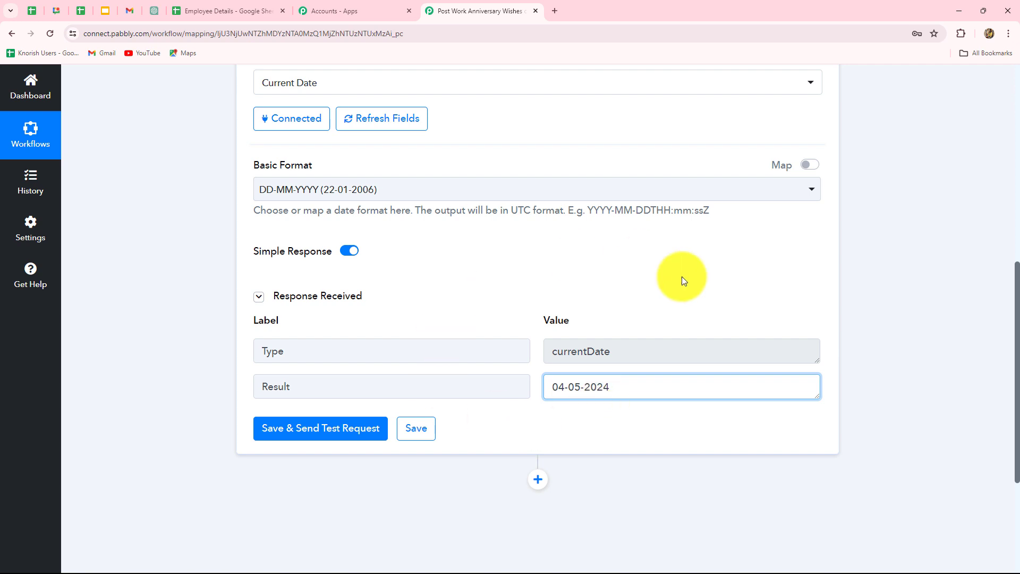
triple_click(639, 387)
click(225, 10)
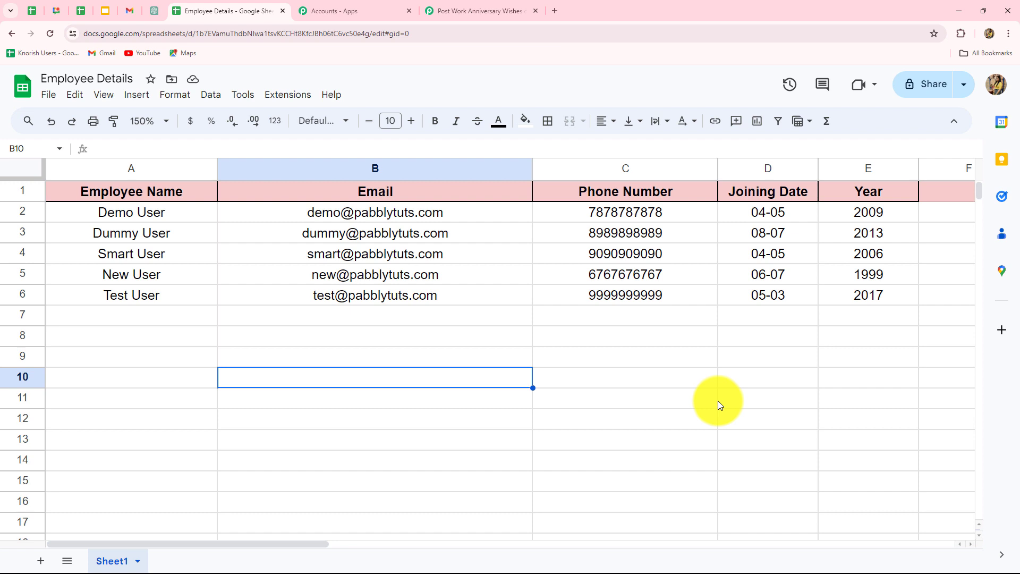
Reopen the Date/Time Formatter response in the workflow and compare its day and month with the sheet's Joining Date column
click(456, 12)
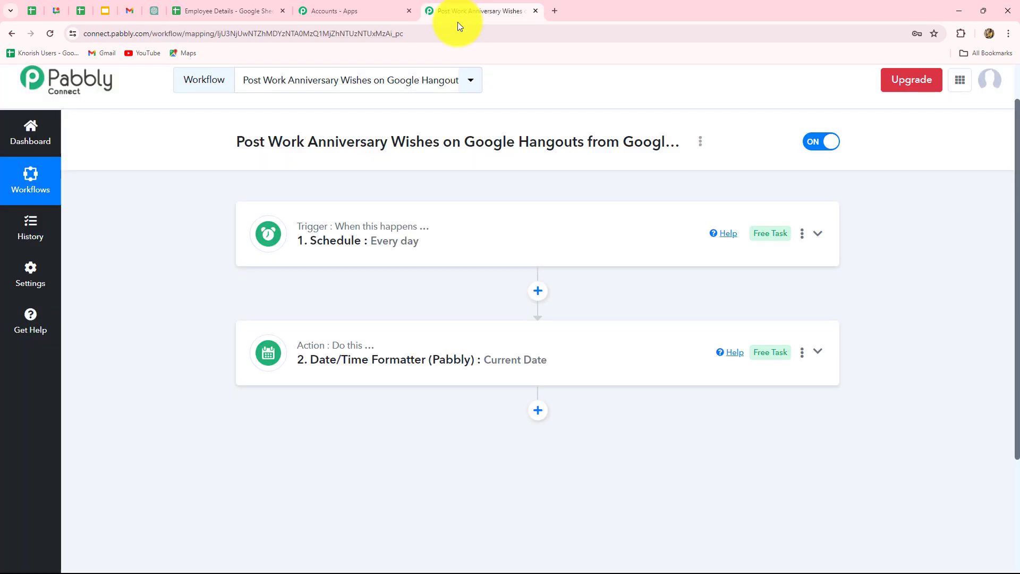
click(667, 382)
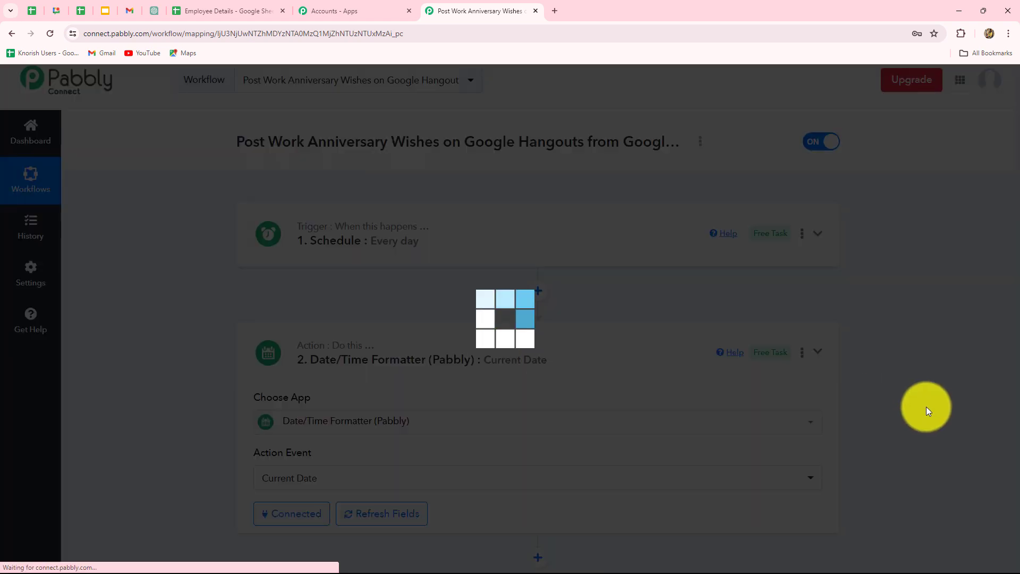
scroll(926, 406, down, 7)
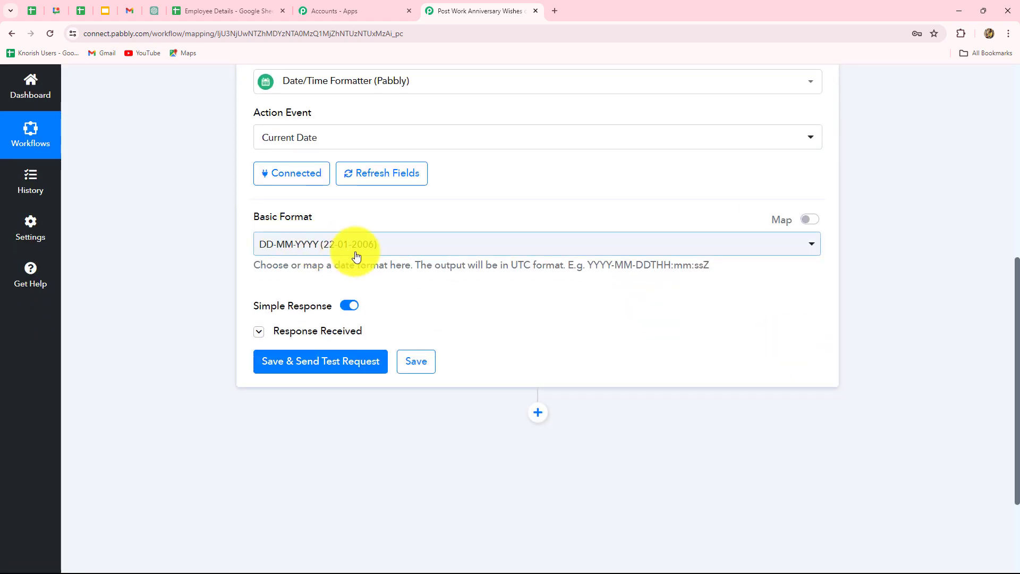
click(335, 332)
scroll(907, 425, down, 3)
drag(552, 262, 582, 262)
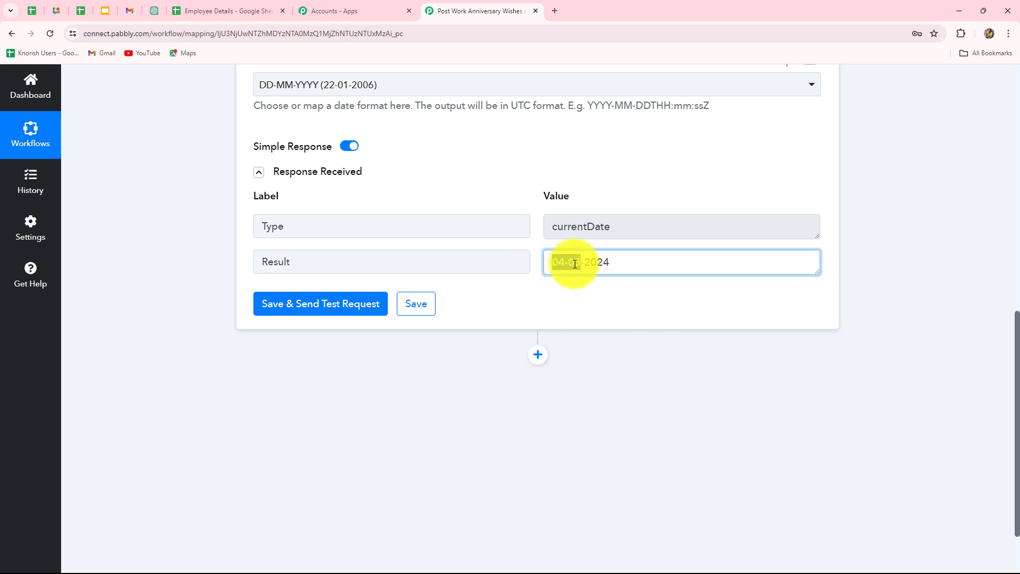
click(223, 6)
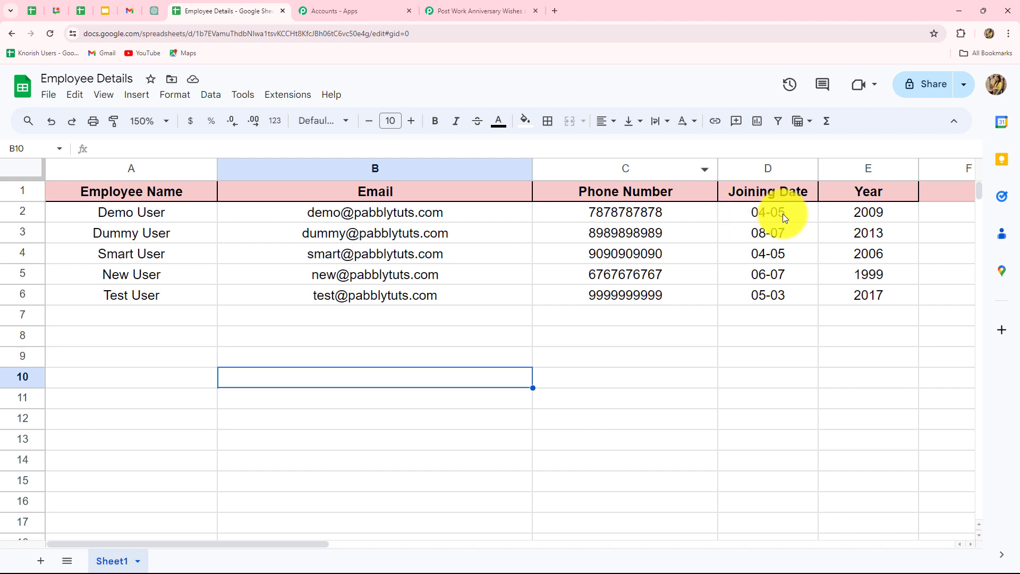
click(492, 10)
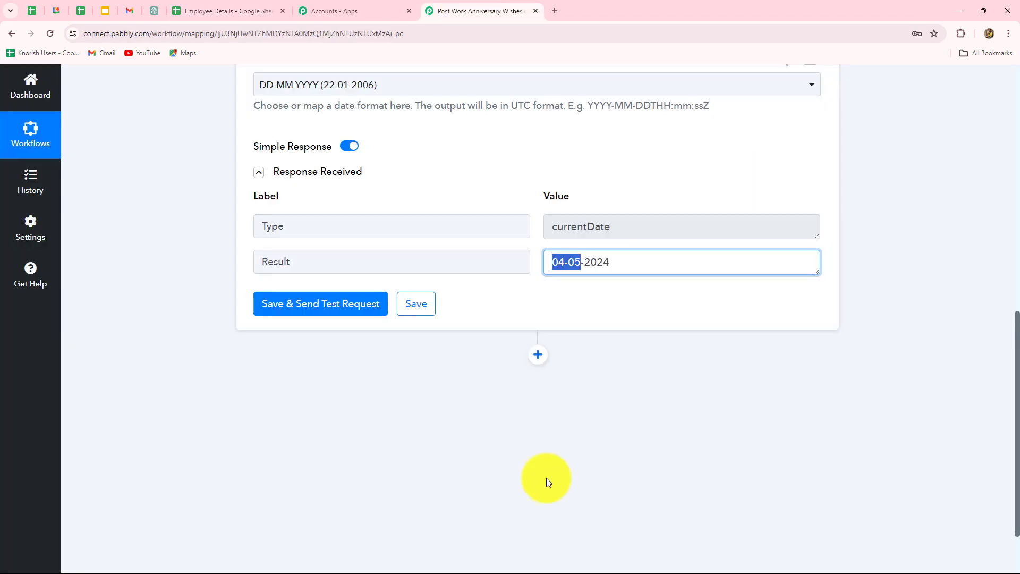
scroll(546, 477, down, 2)
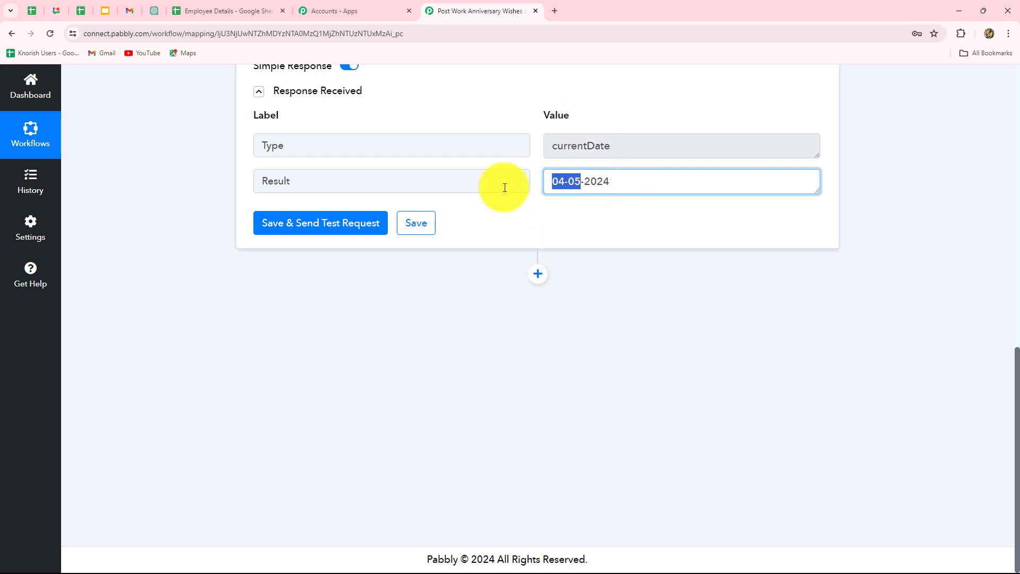
click(590, 212)
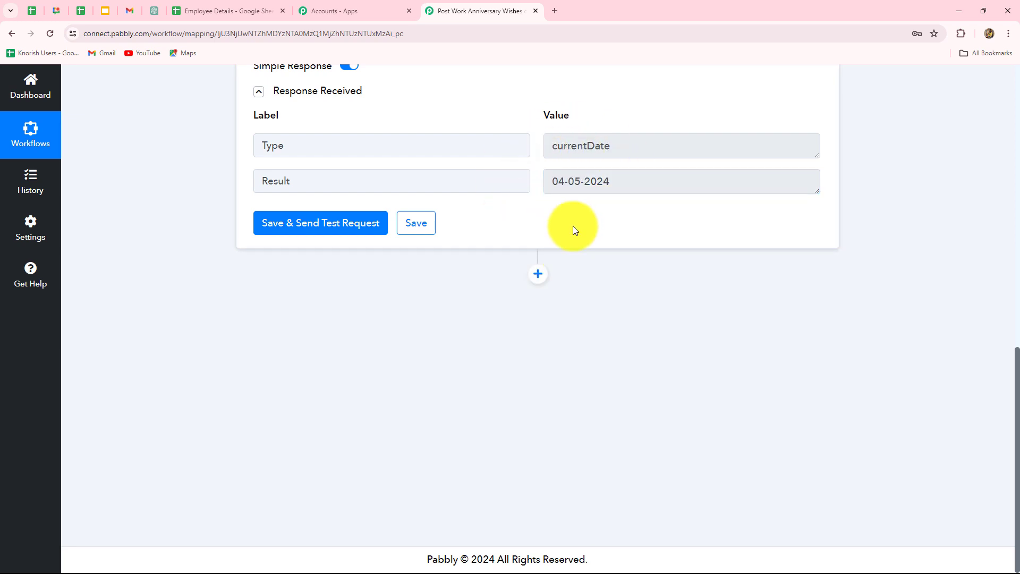
Add a Text Formatter by Pabbly action after the date step with the Split Text event and connect it
click(538, 275)
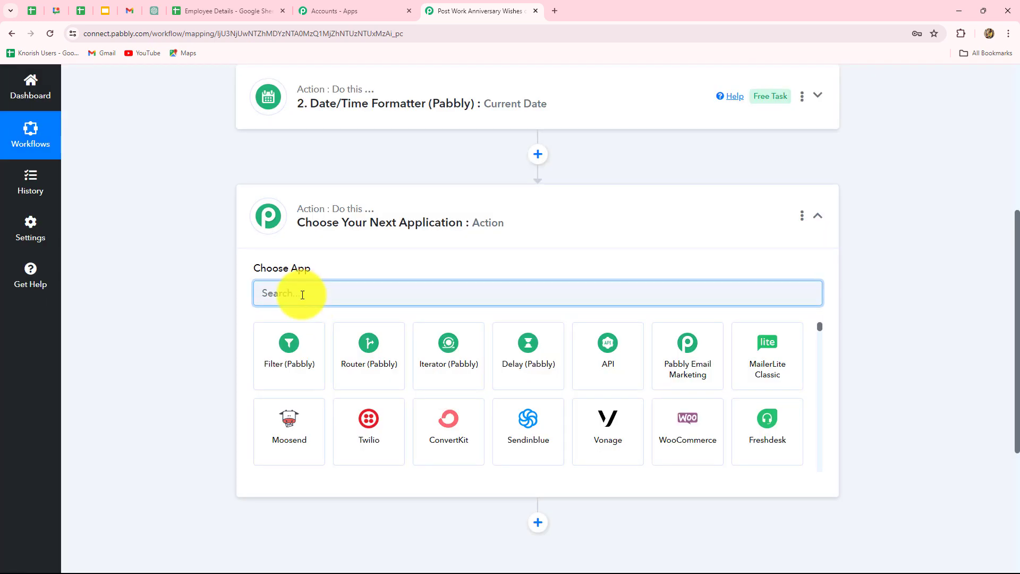
text(text)
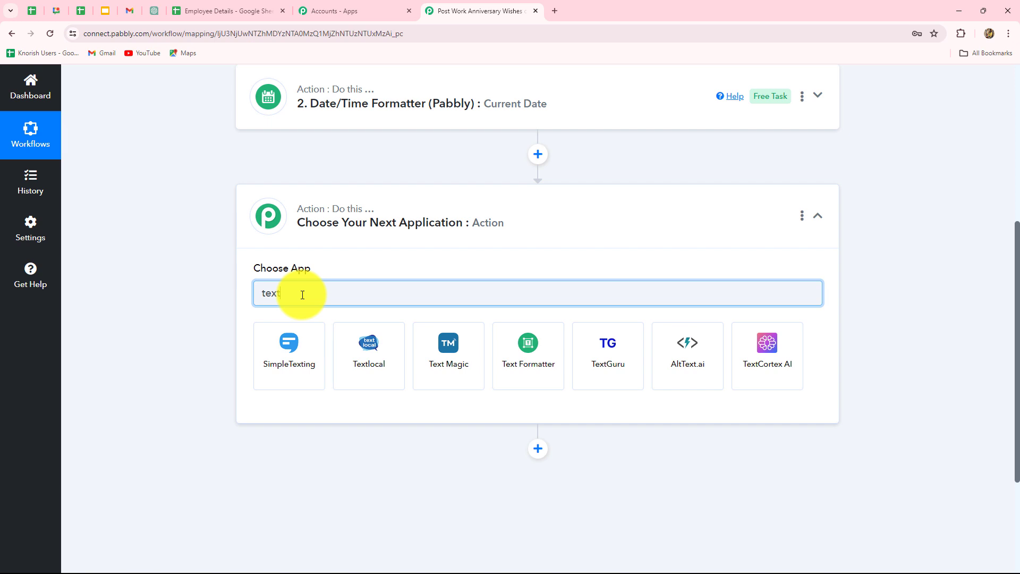
click(499, 362)
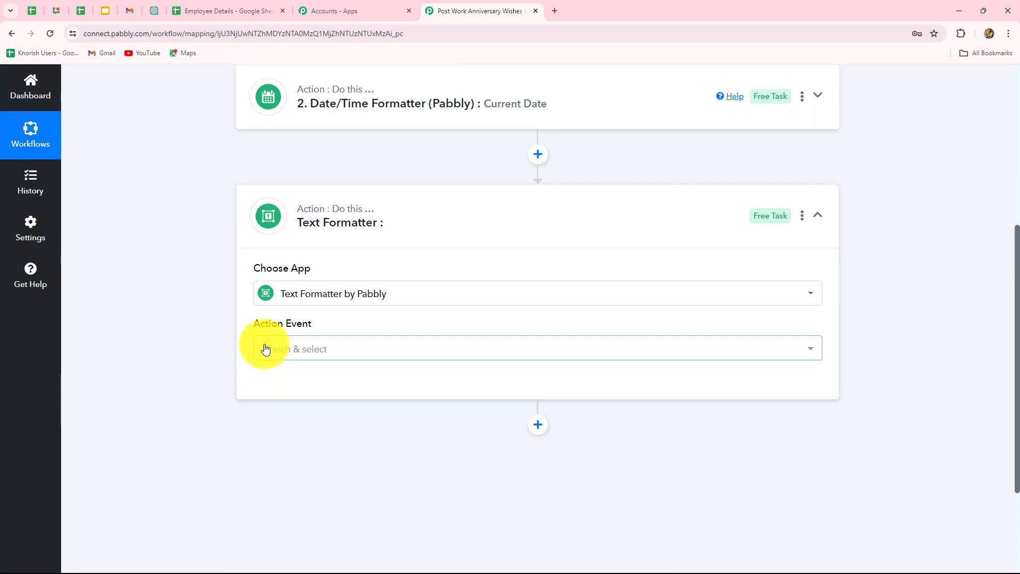
click(265, 349)
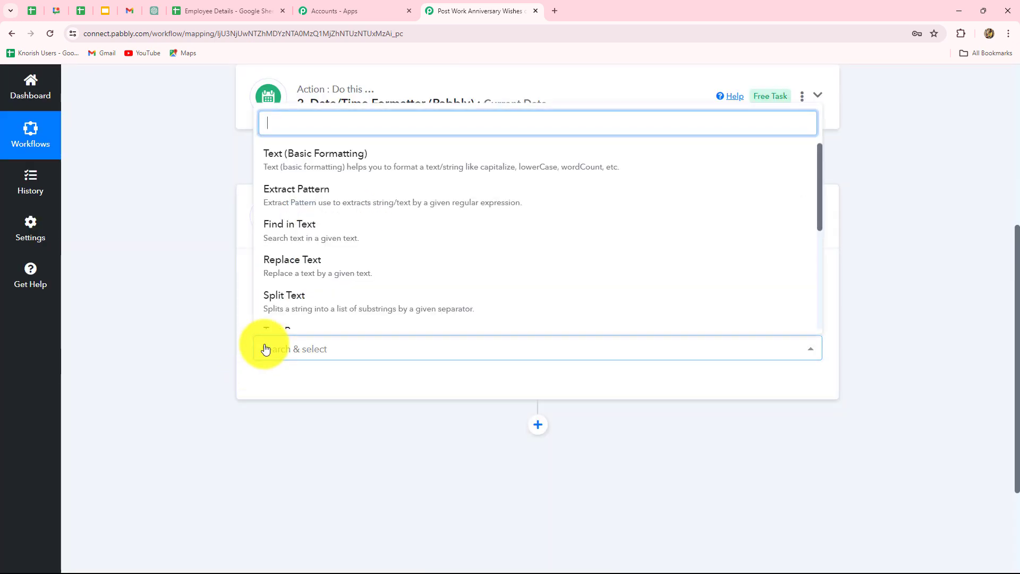
scroll(292, 241, down, 2)
click(269, 189)
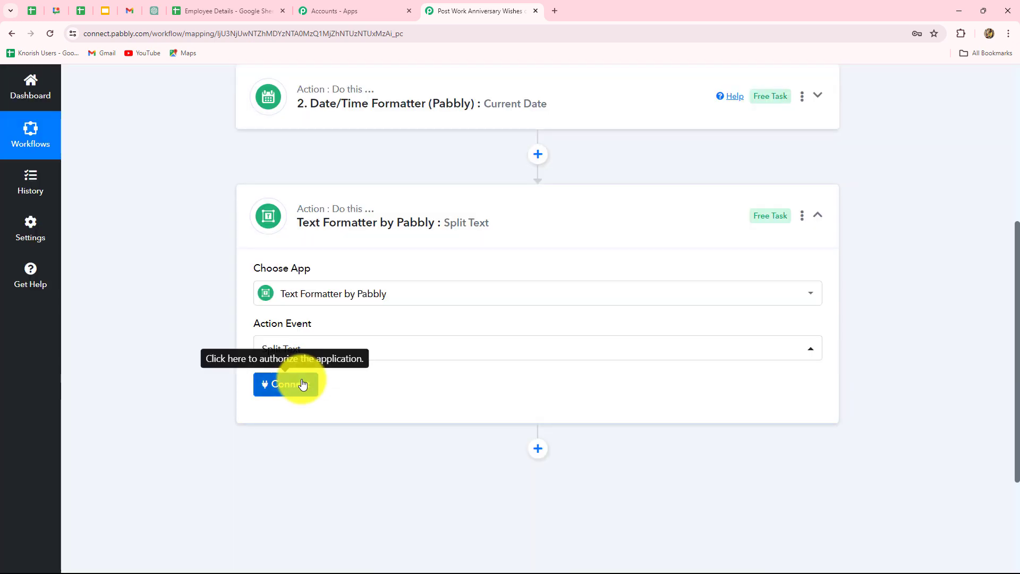
click(302, 384)
Map the Result of the Current Date step as the text to split
scroll(351, 401, down, 4)
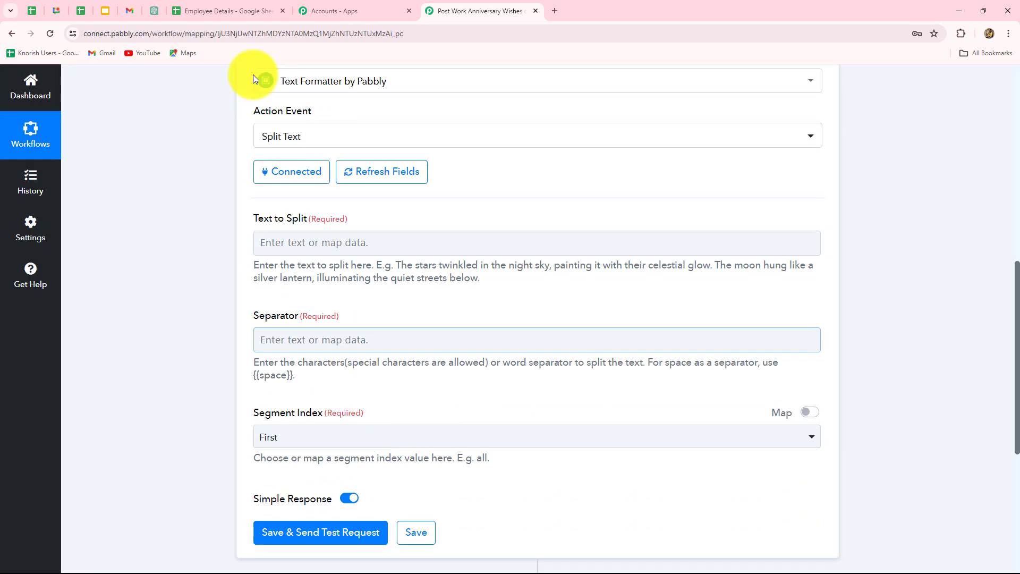
scroll(329, 235, down, 2)
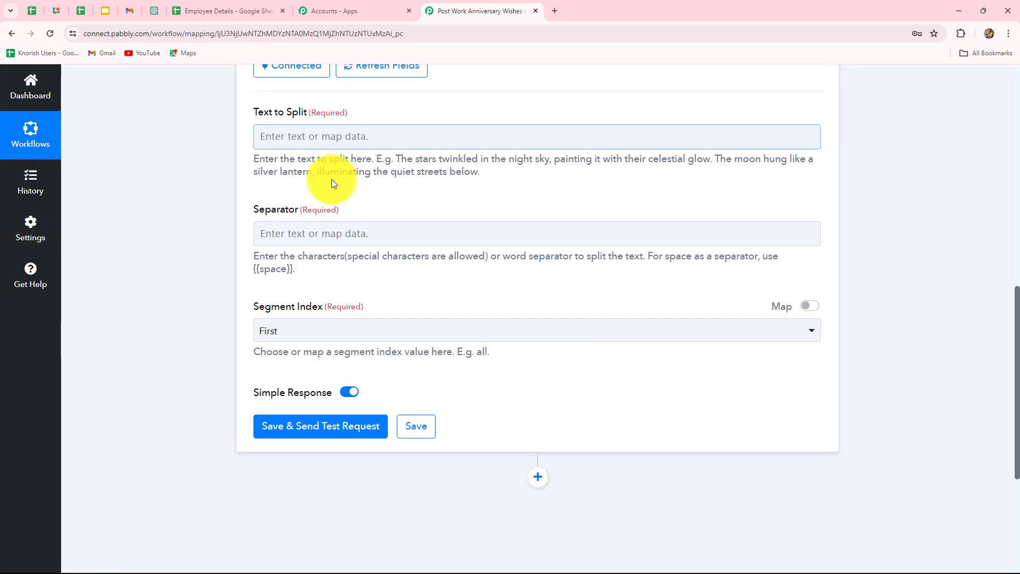
click(324, 136)
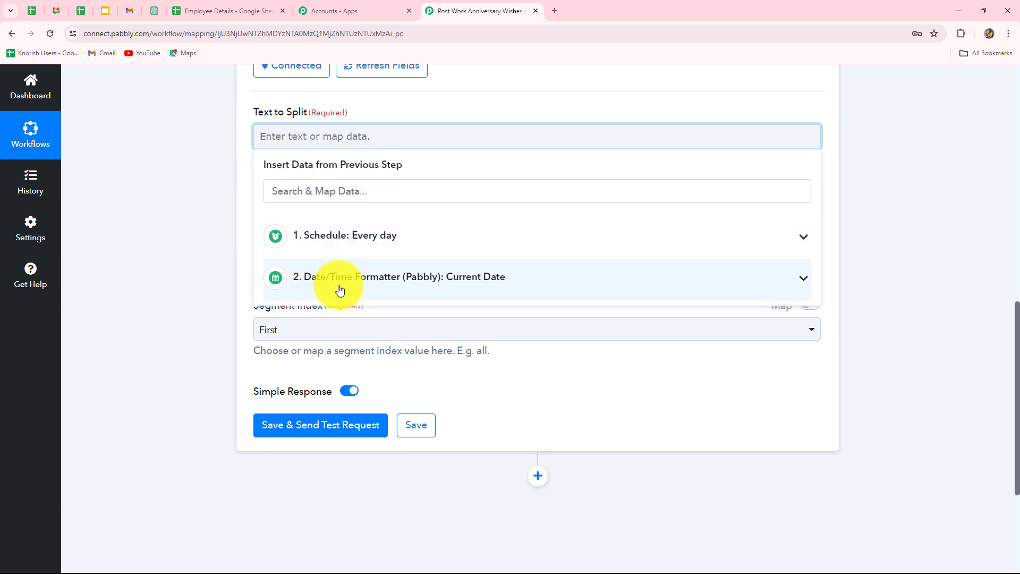
click(399, 281)
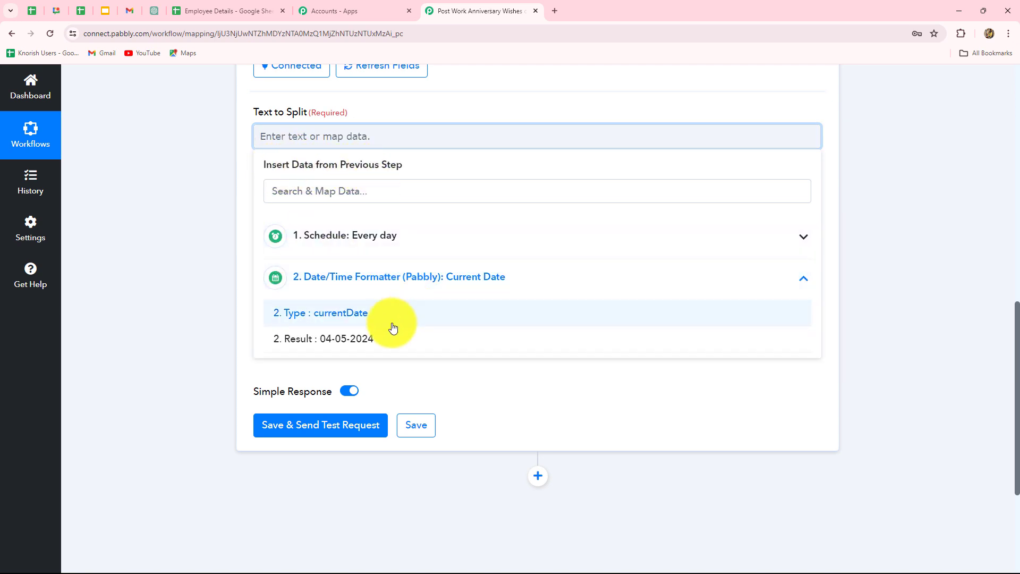
click(363, 342)
click(941, 319)
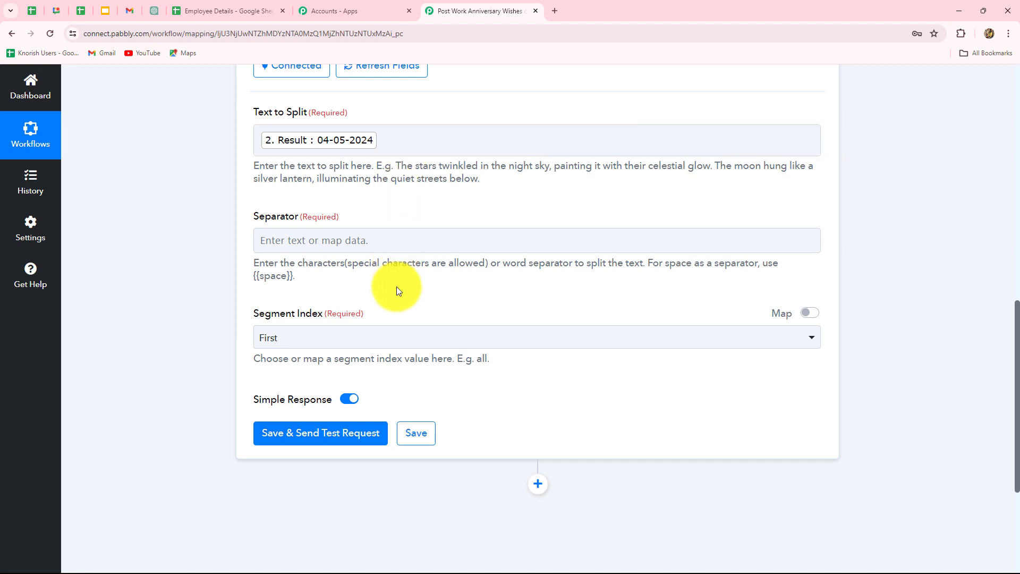
Set the Split Text action's separator to a hyphen (-)
scroll(397, 285, down, 2)
scroll(396, 286, up, 2)
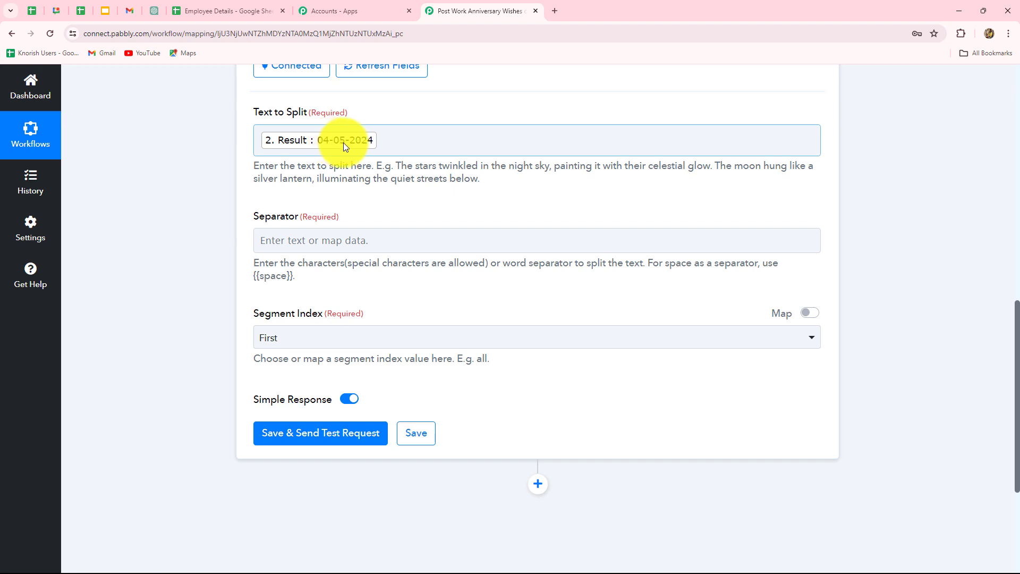
click(287, 243)
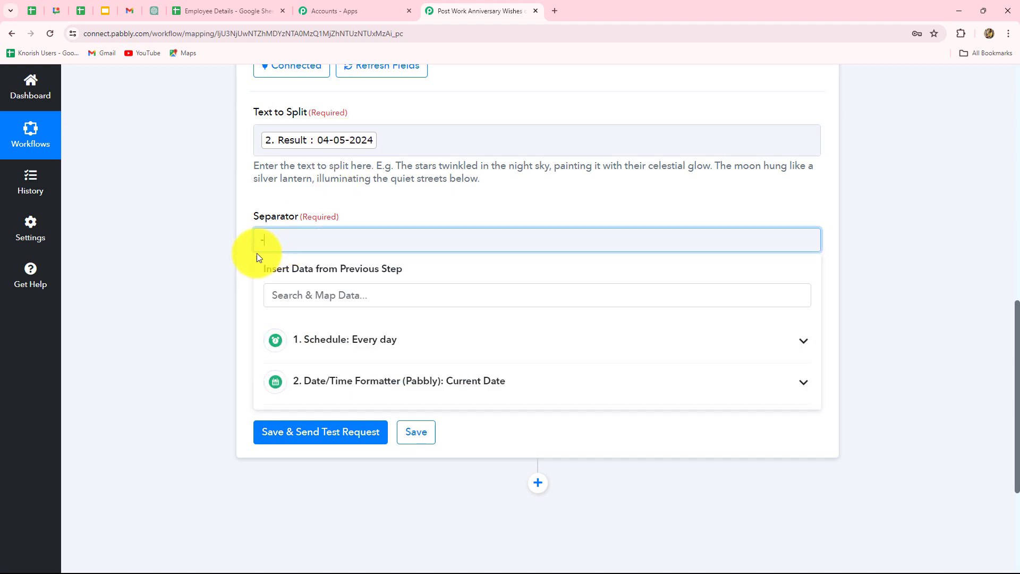
text(-)
click(235, 240)
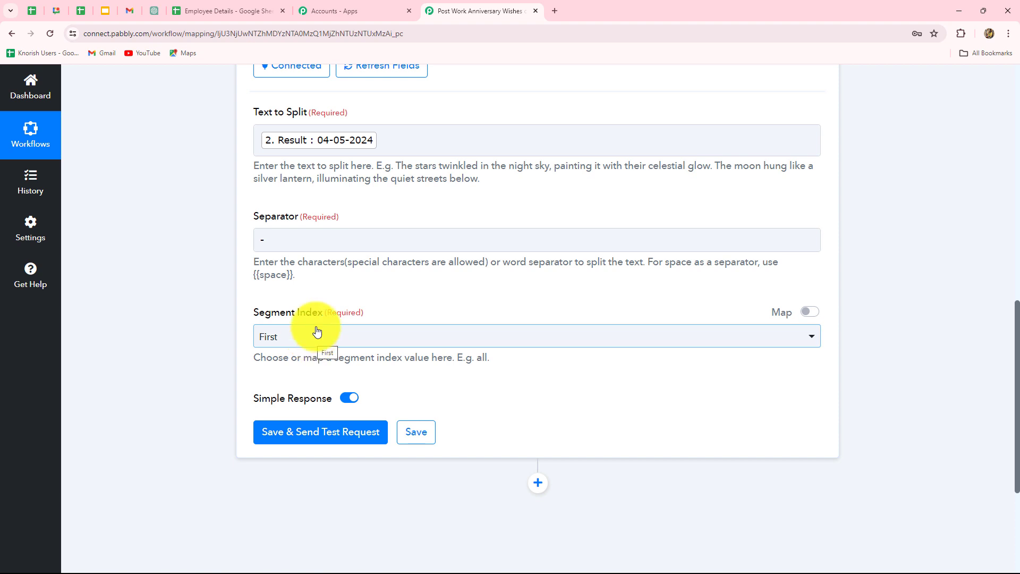
Set the Split Text segment index to All, save with a test request, and review the split day, month and year values
click(287, 336)
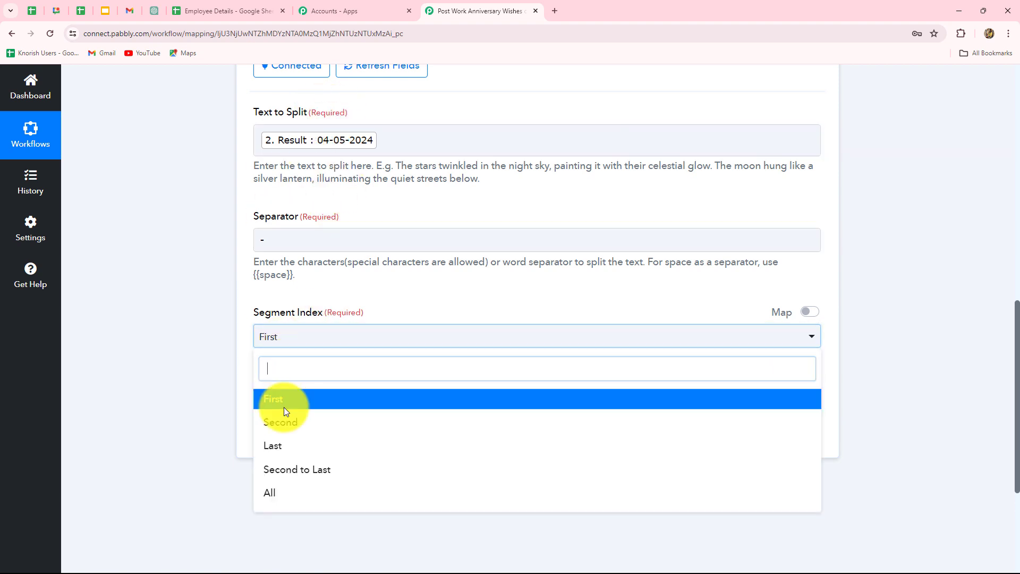
click(282, 492)
click(296, 433)
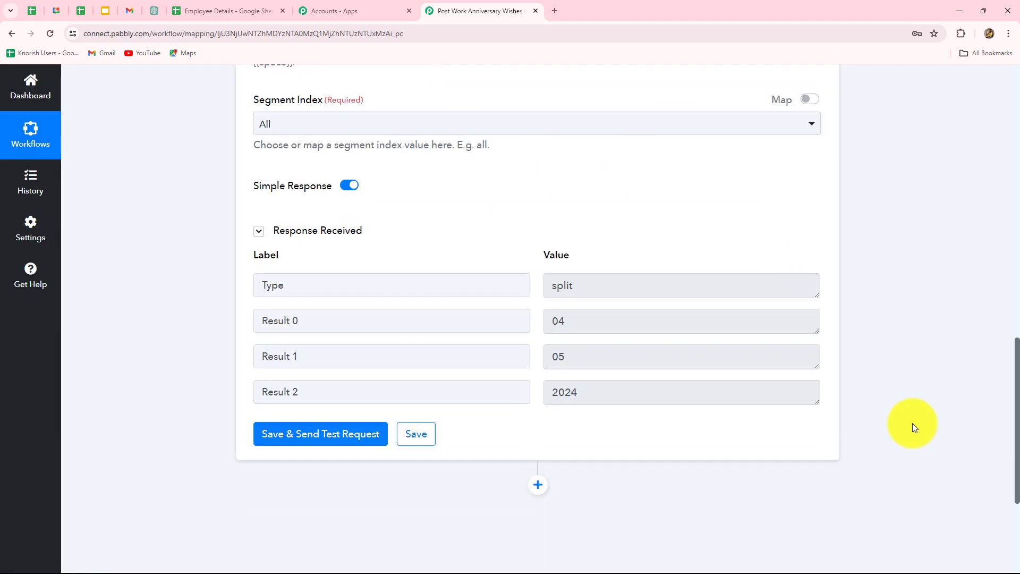
drag(591, 325, 525, 371)
drag(589, 396, 501, 392)
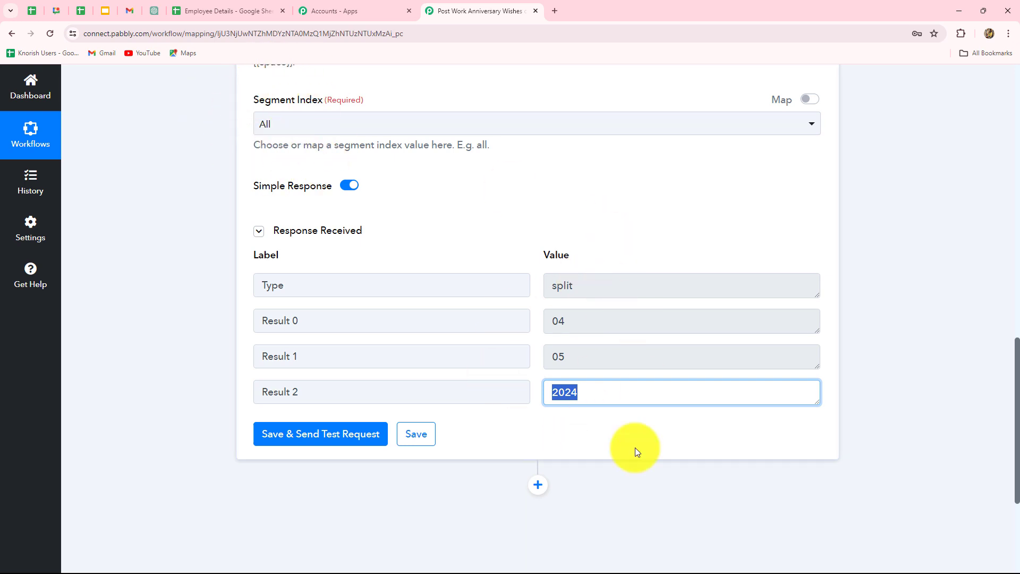
Add a Google Sheets action after the Split Text step with the Lookup Spreadsheet Rows V1 event
scroll(539, 288, down, 3)
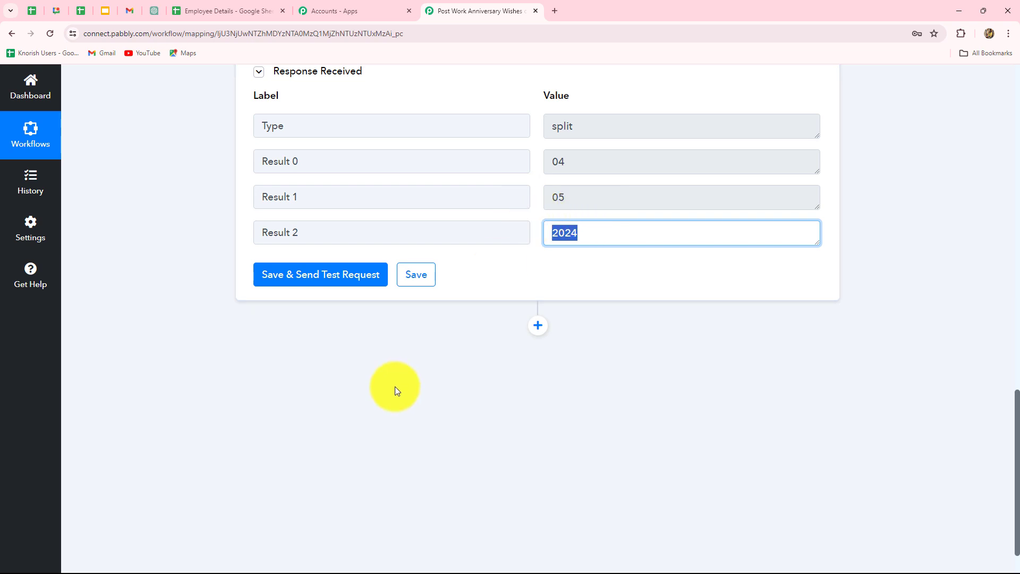
click(550, 335)
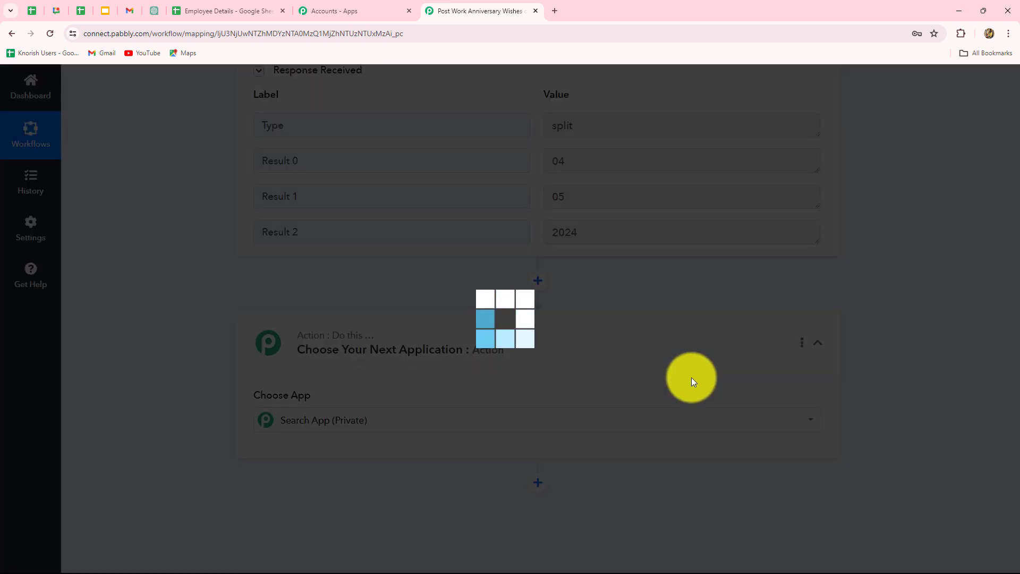
click(316, 293)
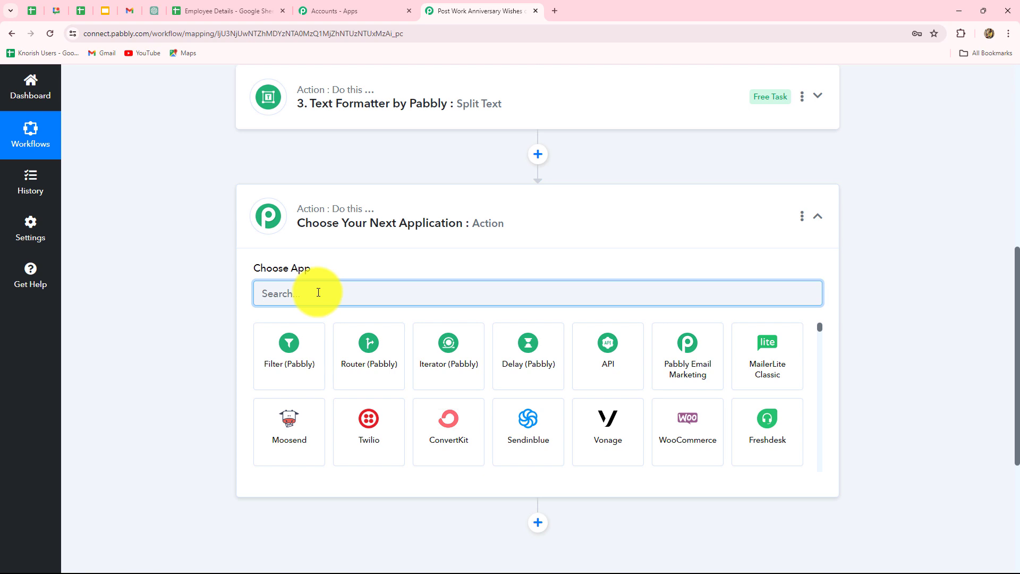
text(G)
key(Caps_Lock)
text(oog)
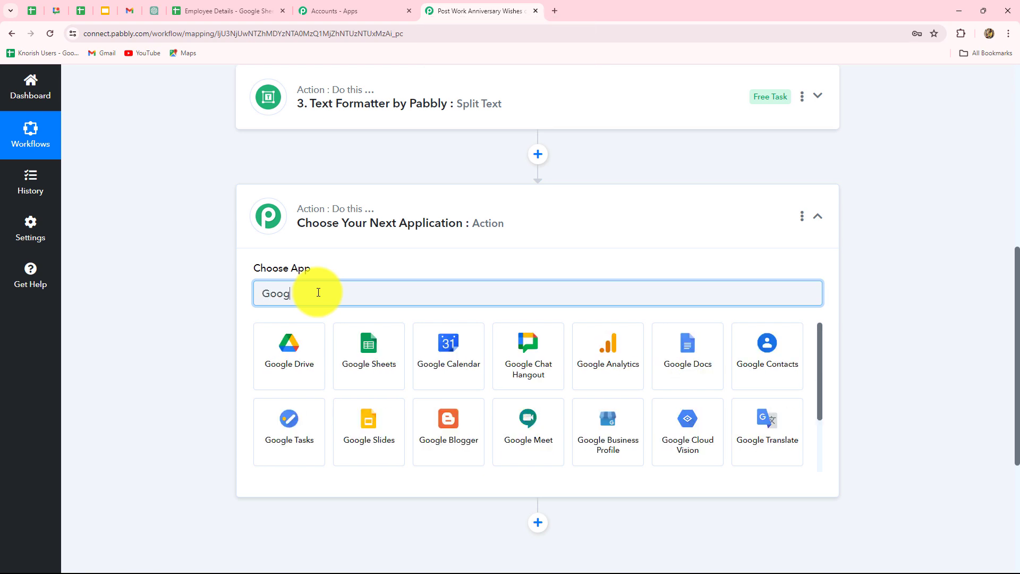
click(348, 352)
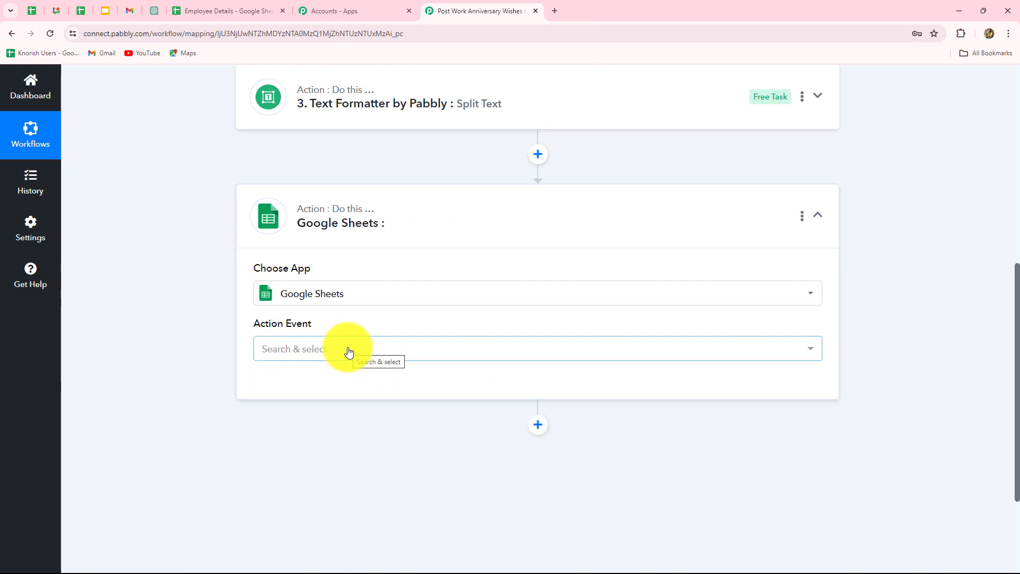
click(348, 351)
scroll(348, 281, down, 3)
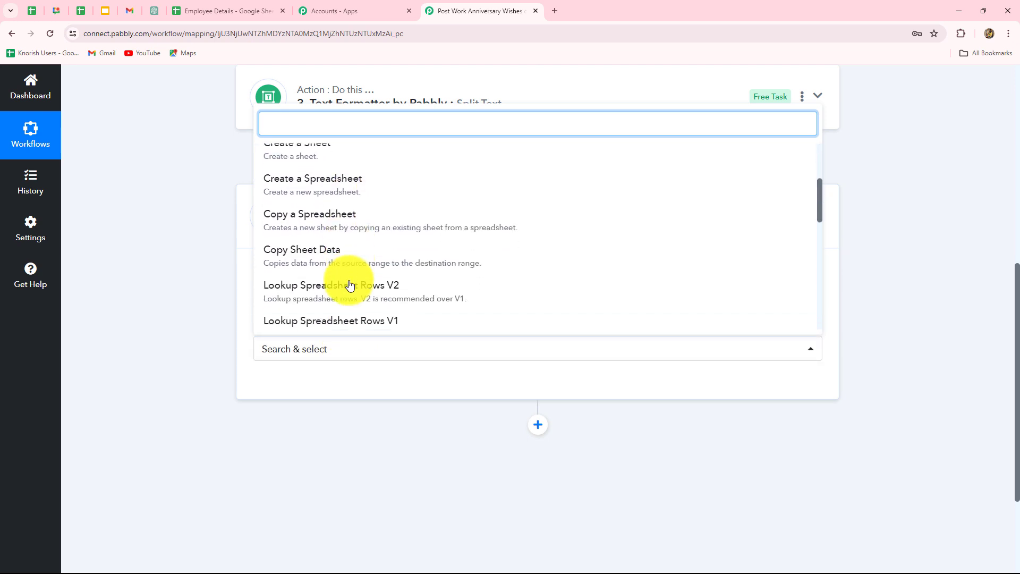
scroll(349, 285, down, 2)
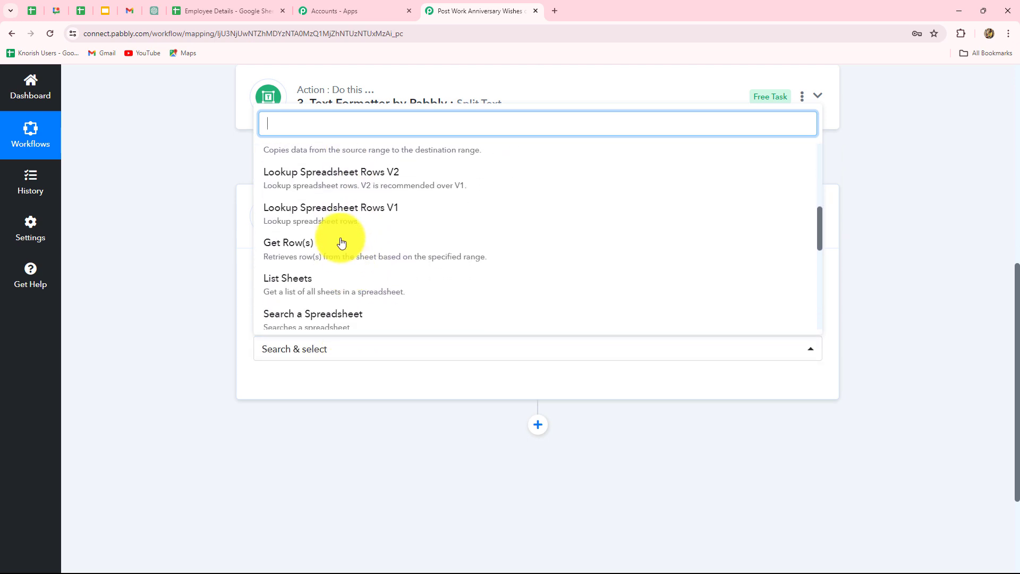
click(330, 213)
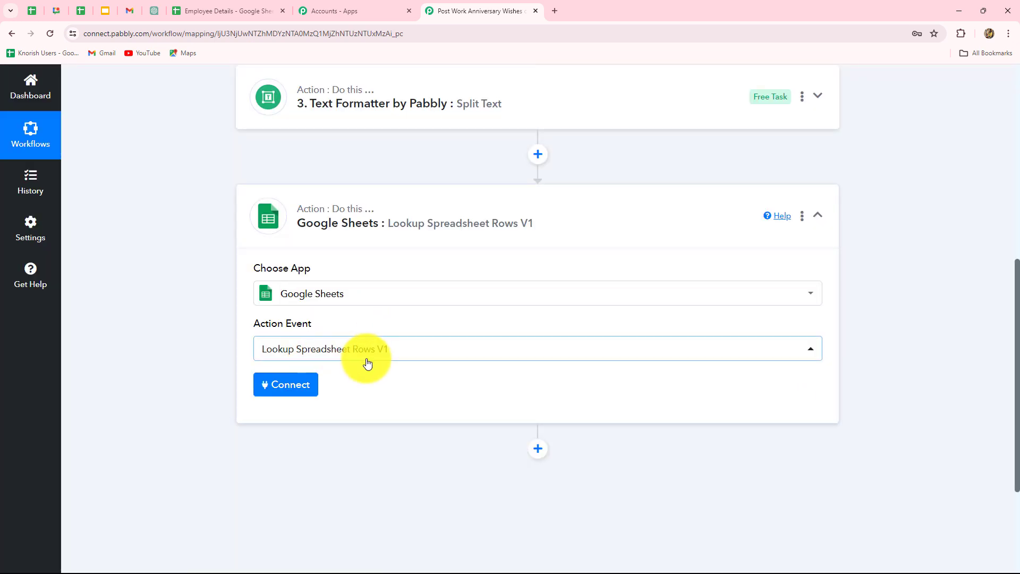
Check the Joining Date column in the employee sheet, and connect the lookup action through the existing Google Sheets #48 connection
click(195, 14)
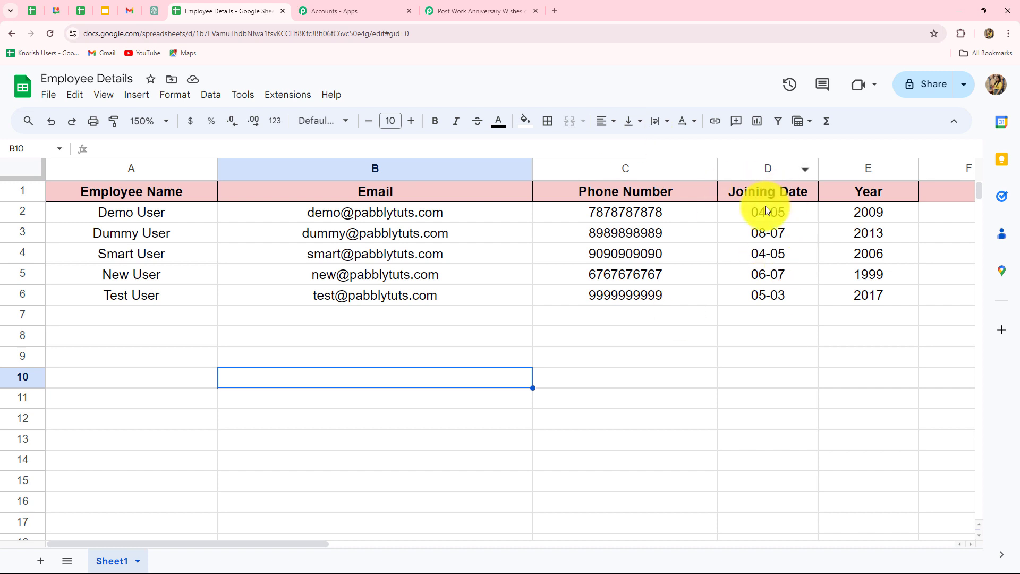
click(450, 10)
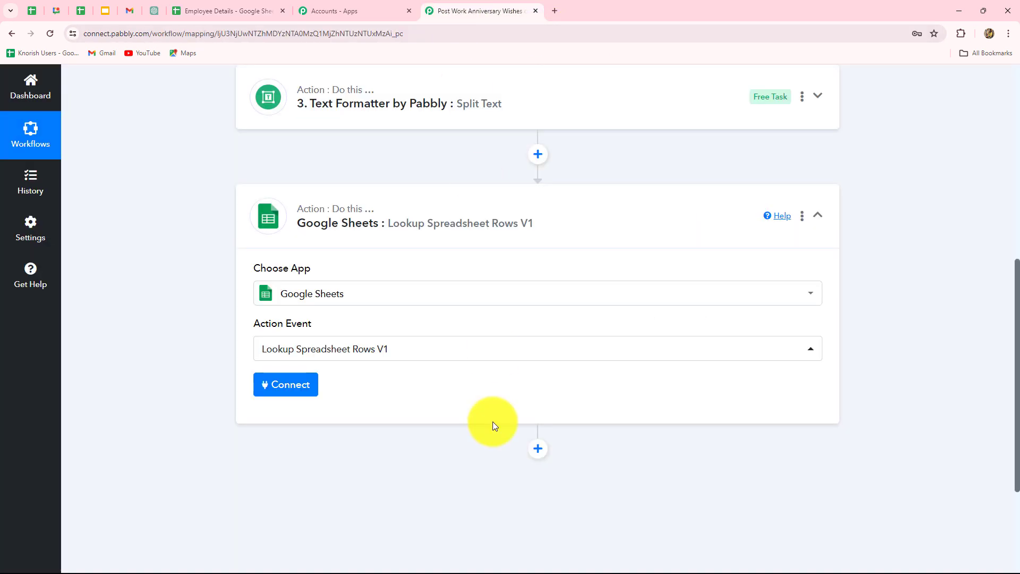
click(301, 389)
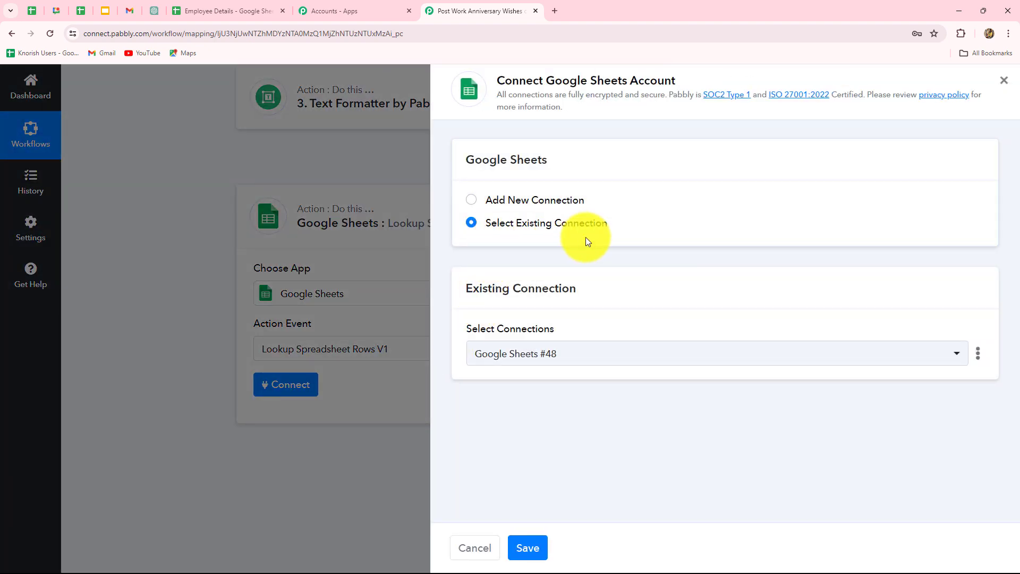
click(469, 201)
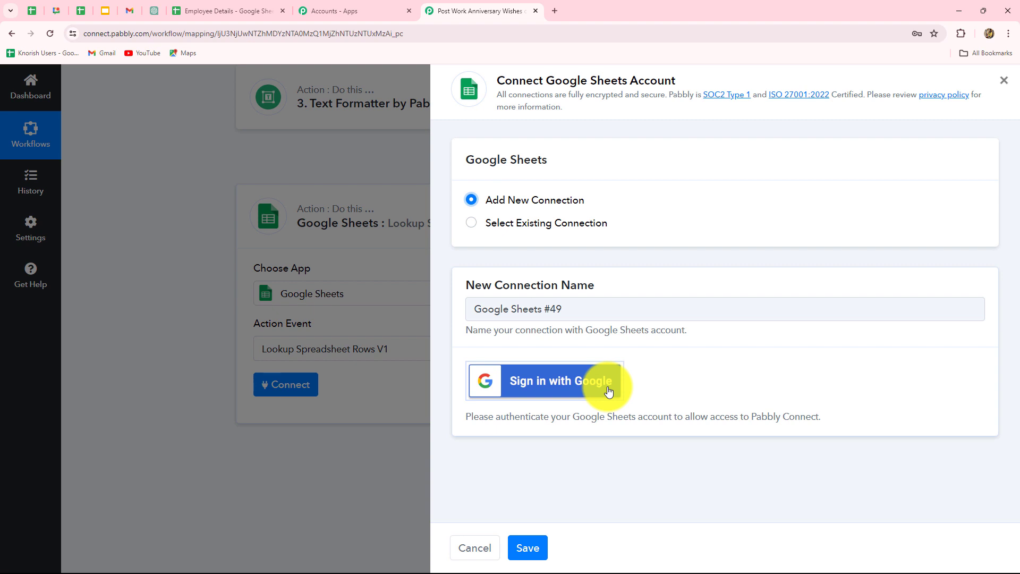
click(533, 225)
click(529, 551)
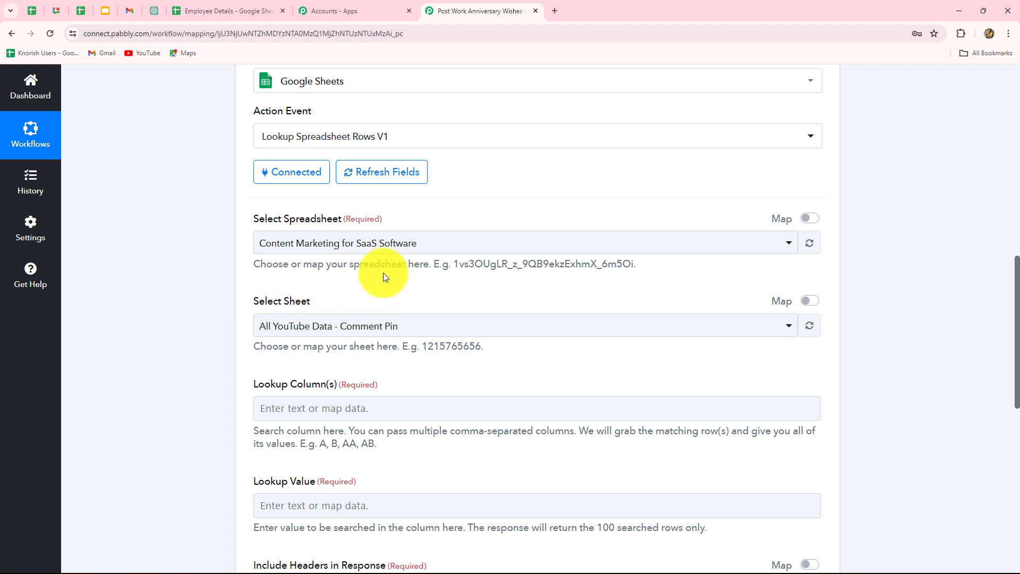
Choose the Employee Details spreadsheet and its Sheet1 for the lookup action, checking both names against the open sheet
click(227, 10)
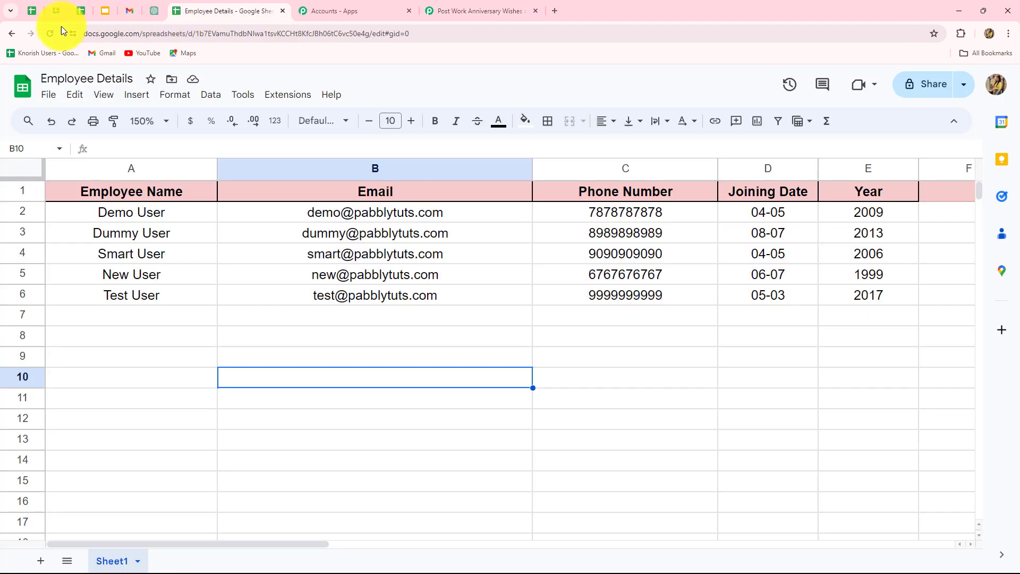
click(456, 10)
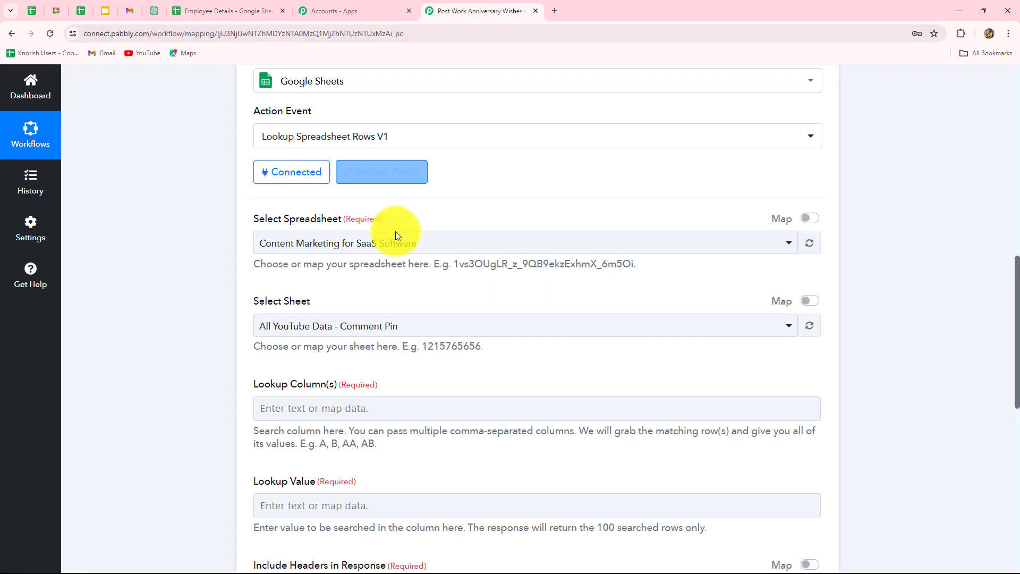
click(396, 237)
click(316, 330)
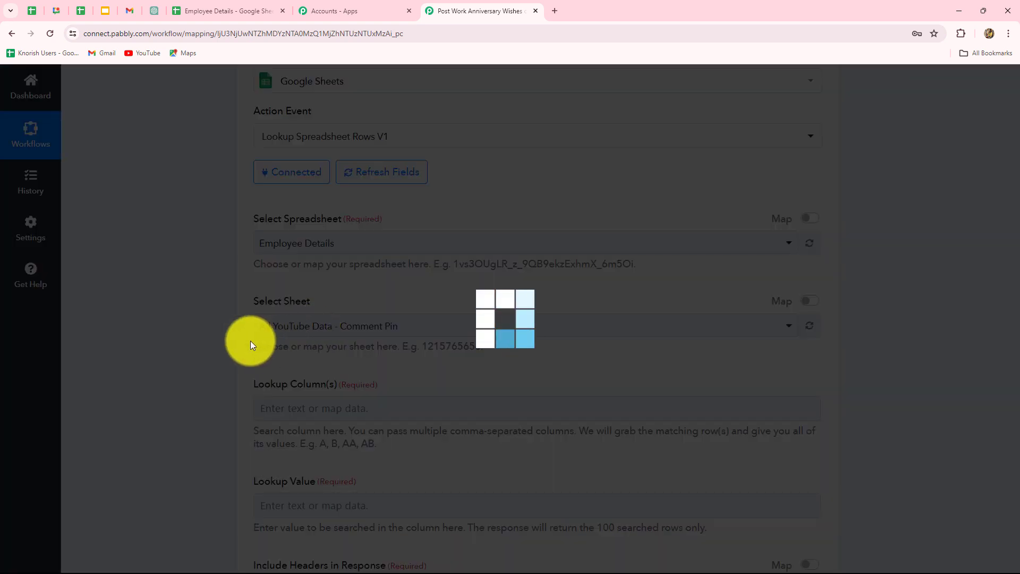
scroll(253, 343, down, 2)
scroll(252, 342, down, 1)
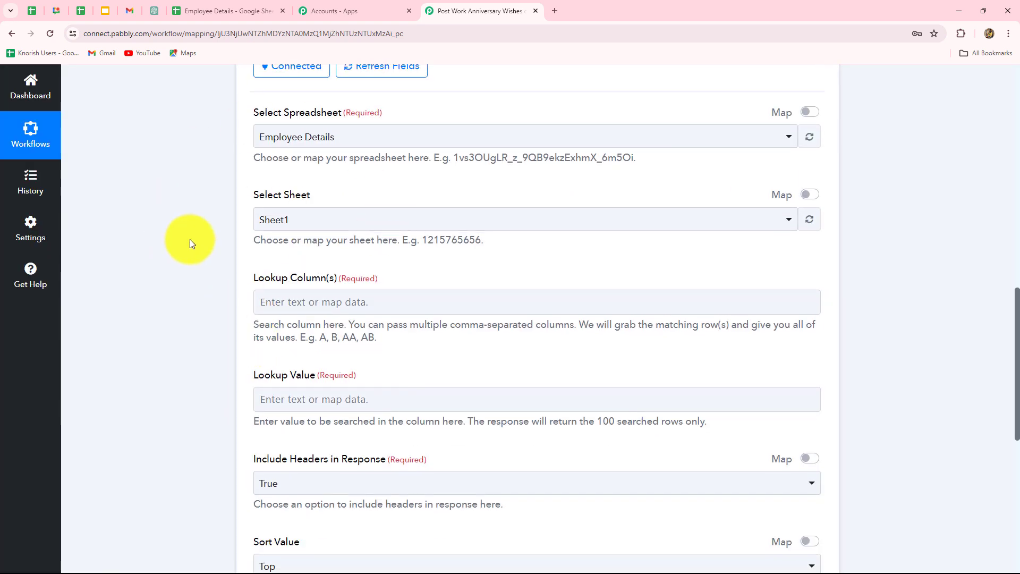
click(205, 4)
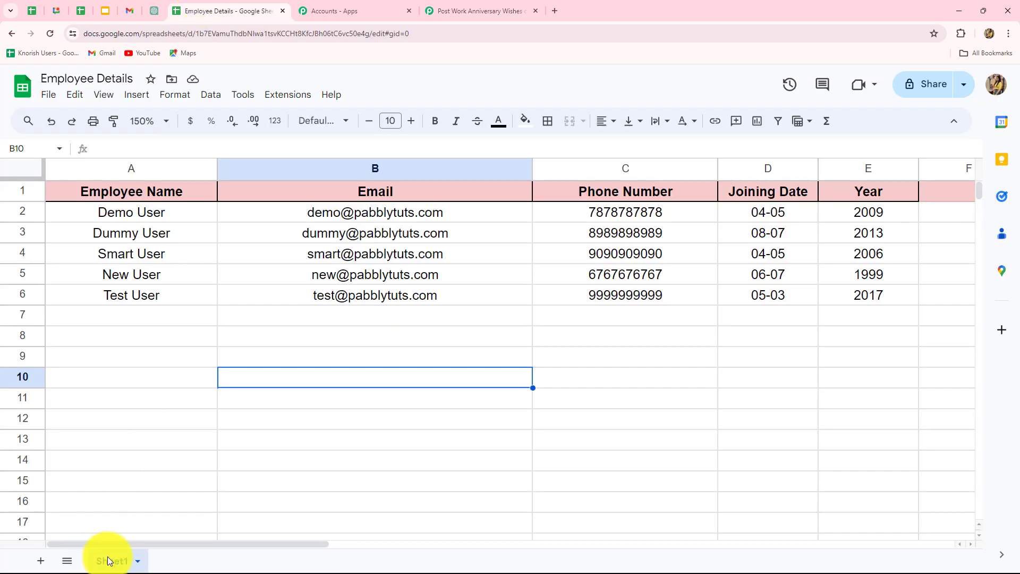
click(473, 11)
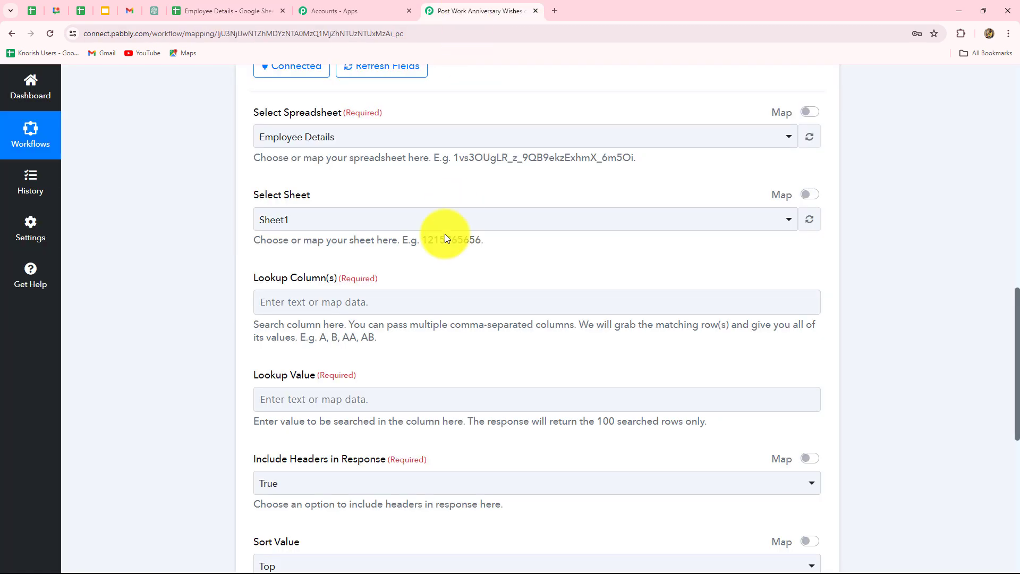
Set the lookup column to D, the Joining Date column in the employee sheet
scroll(430, 279, down, 2)
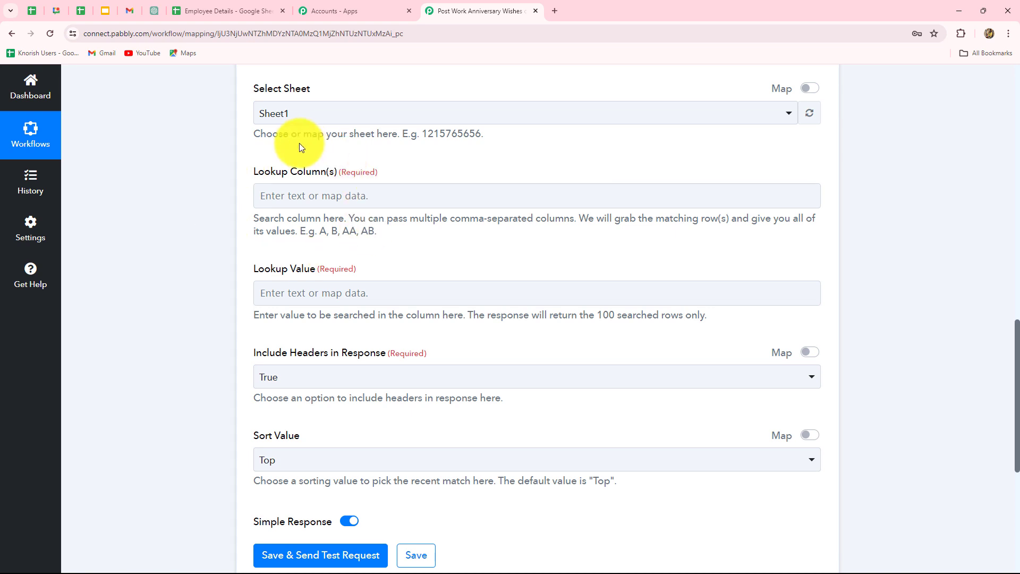
click(239, 7)
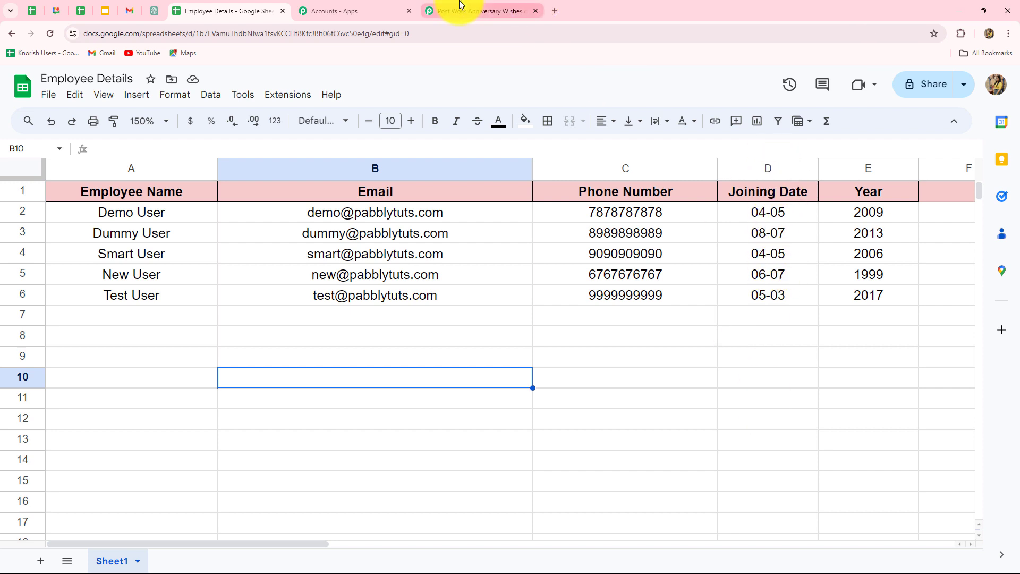
click(478, 10)
click(353, 196)
key(Caps_Lock)
text(D)
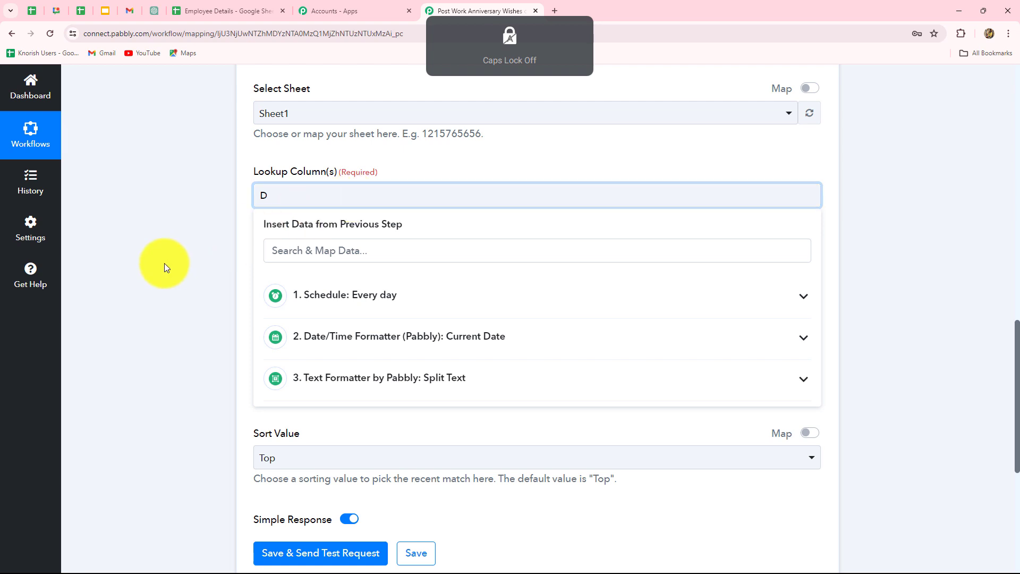
click(164, 264)
Build the lookup value from the Split Text step's Result 0 and Result 1, joined by a hyphen (-)
scroll(252, 254, down, 2)
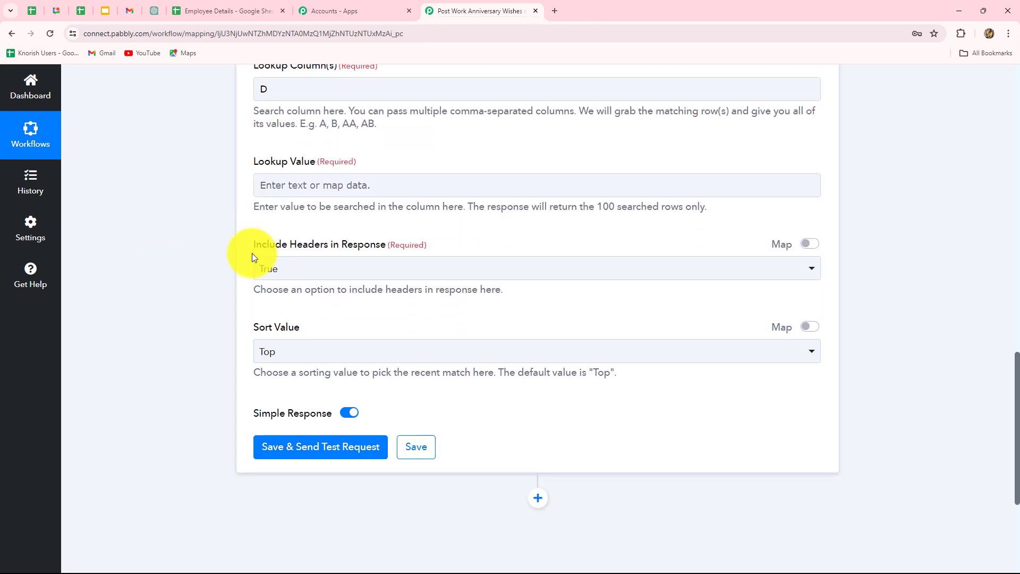
click(264, 189)
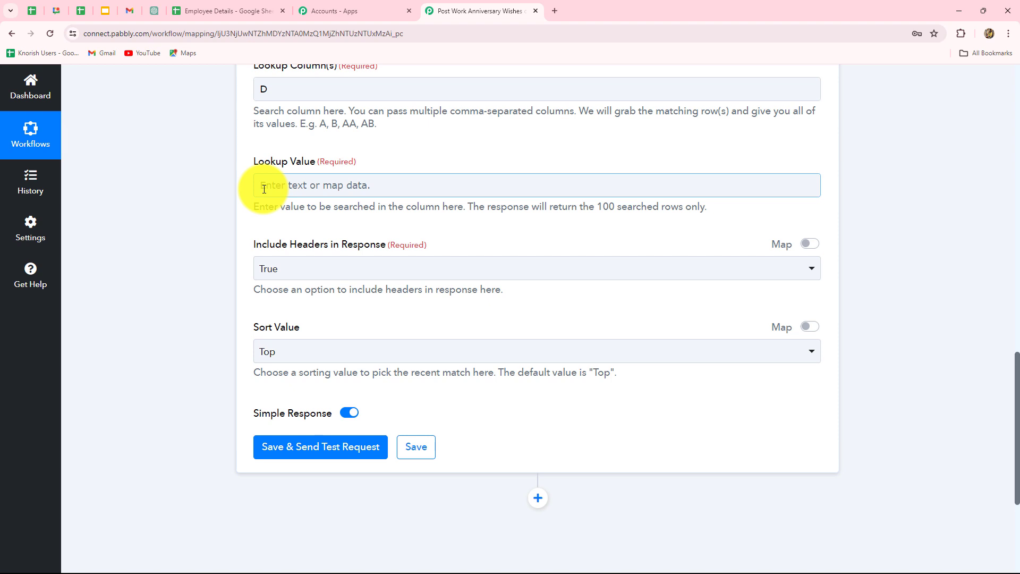
click(324, 182)
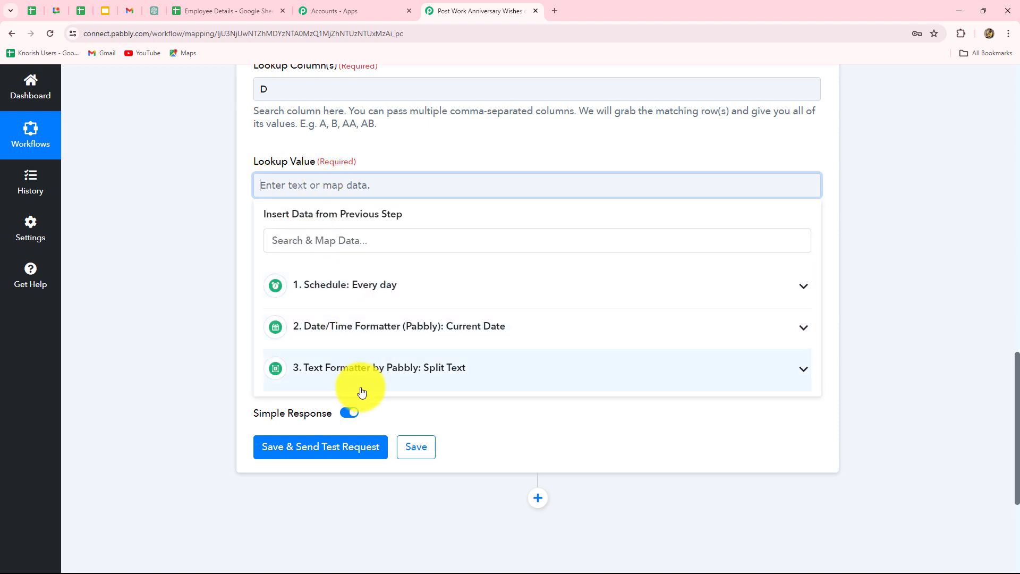
click(359, 387)
click(343, 430)
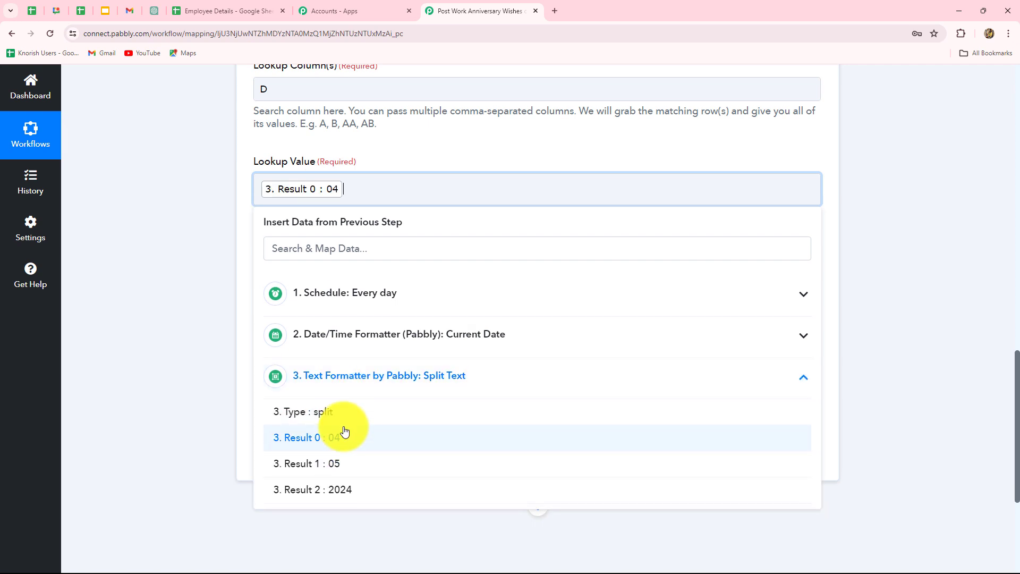
text(-)
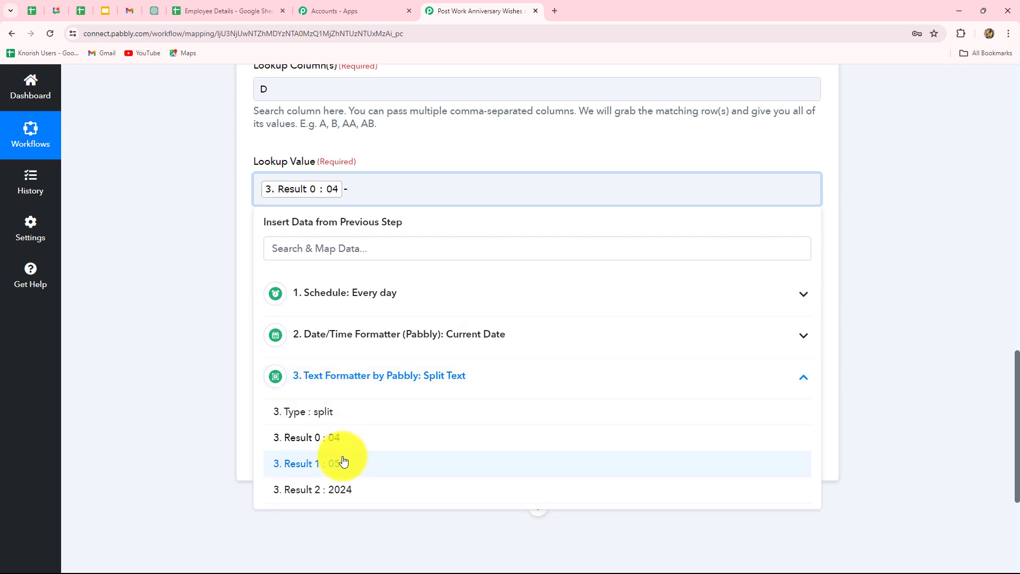
click(344, 461)
click(135, 358)
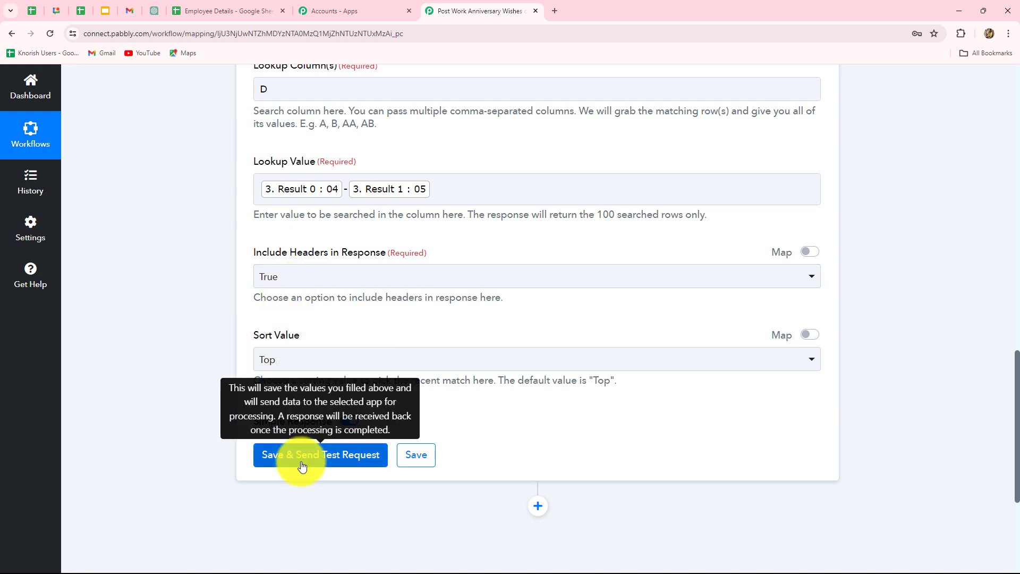
Turn off Simple Response for the lookup action and check the employee sheet for rows sharing the same joining date
click(200, 20)
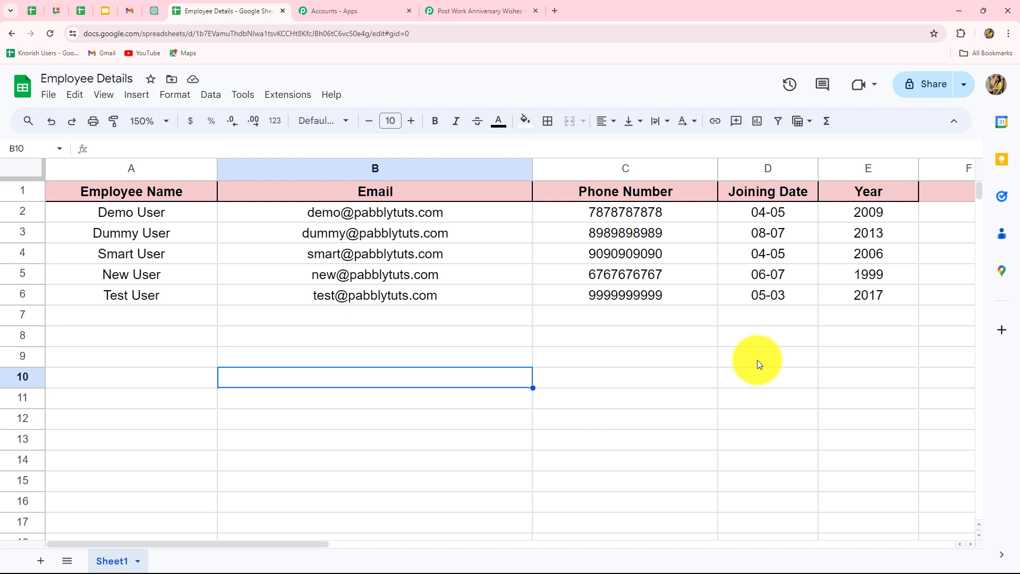
click(509, 2)
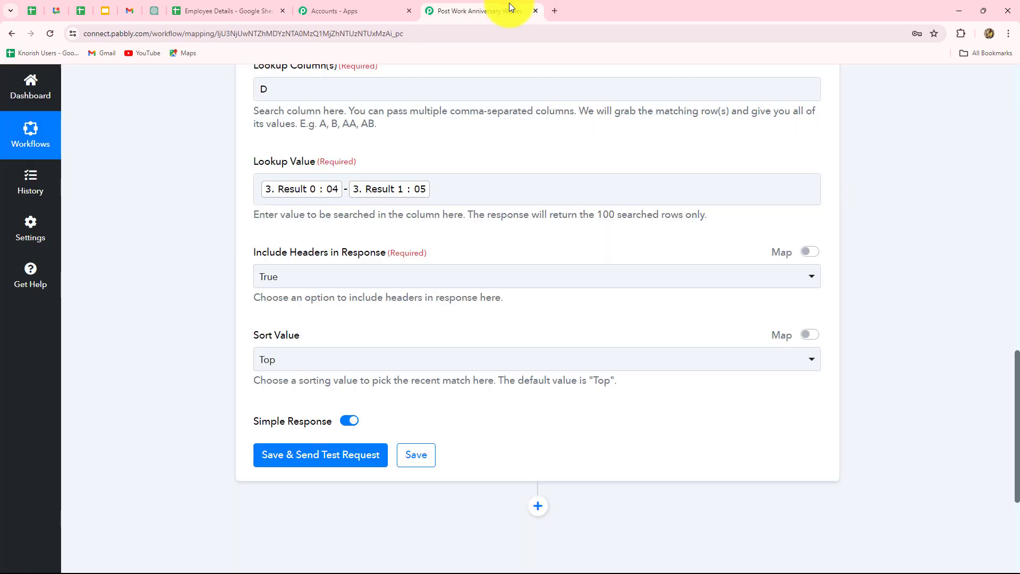
click(348, 422)
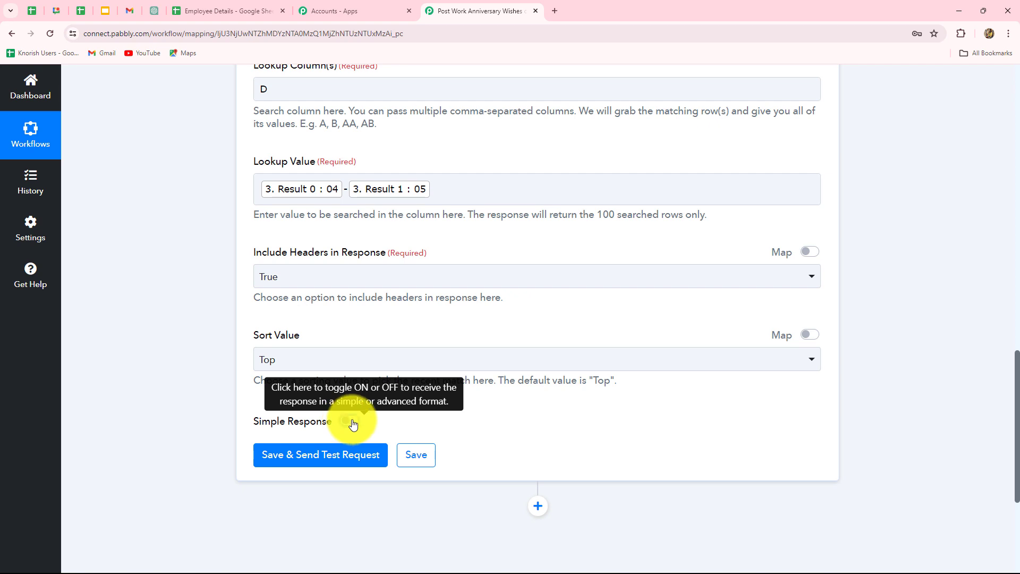
click(235, 6)
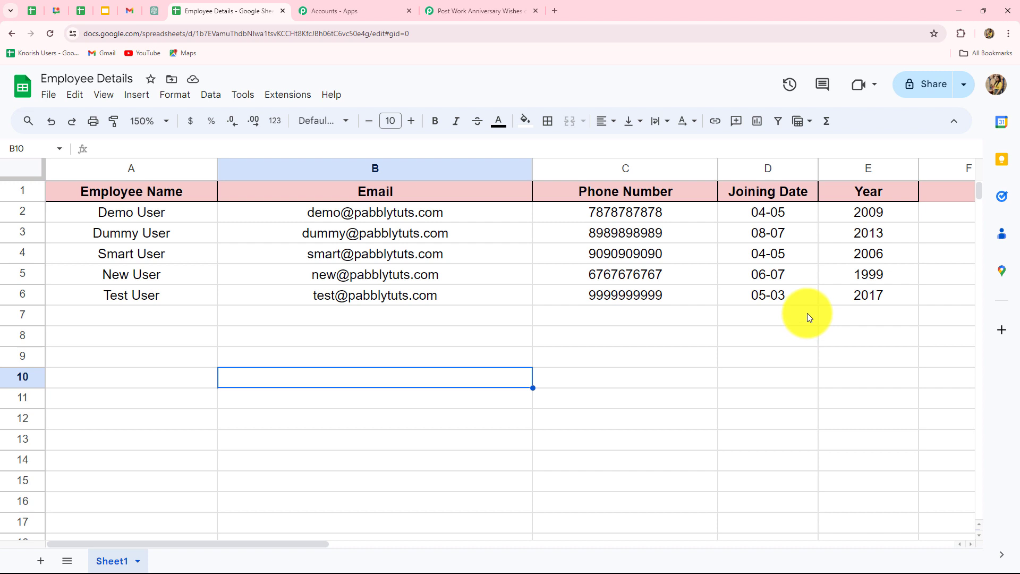
Send a test request for the lookup action and expand the Response Result to review the matching employee rows
click(136, 257)
click(126, 214)
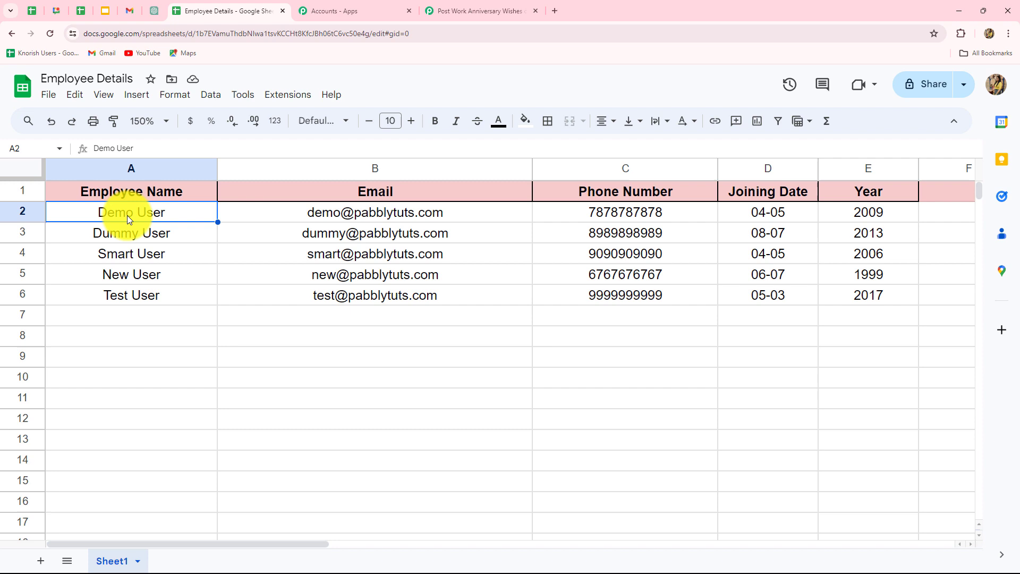
click(454, 5)
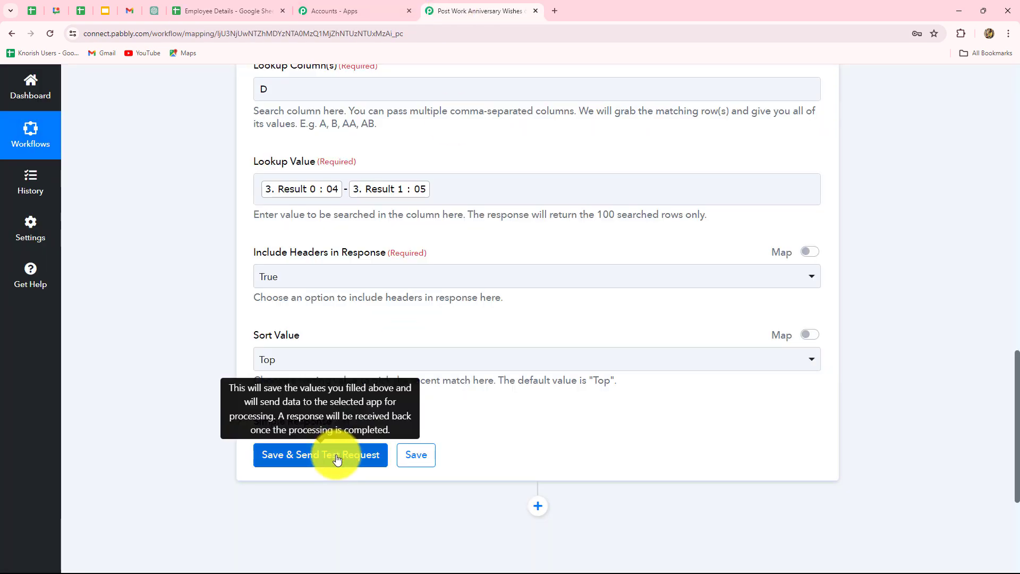
click(337, 456)
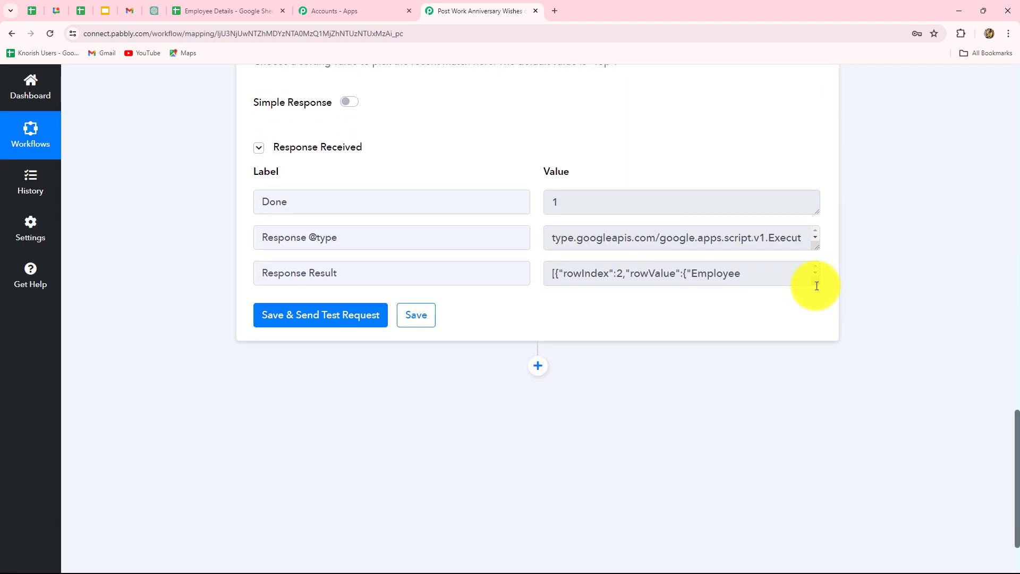
drag(813, 285, 813, 444)
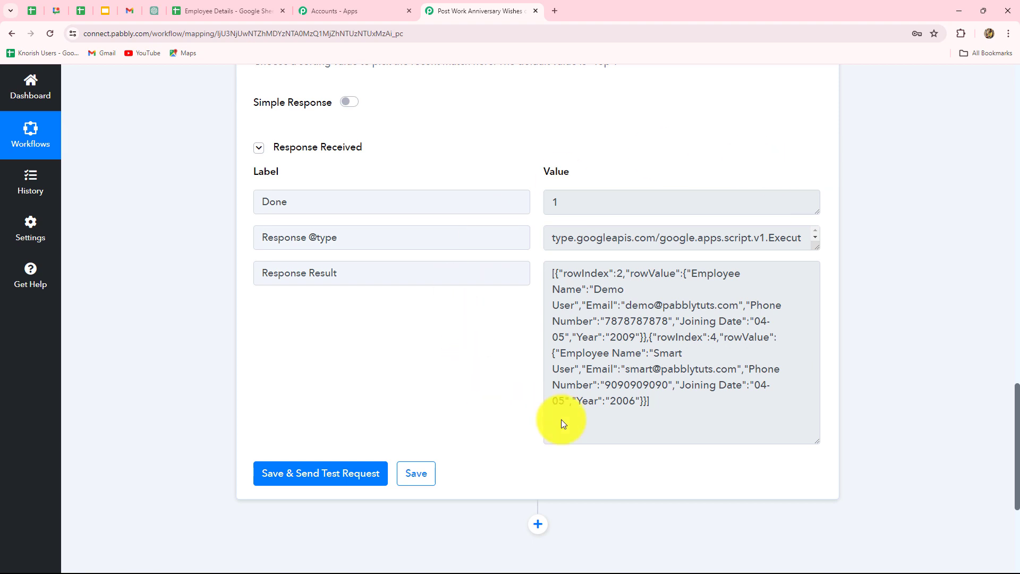
drag(551, 280, 615, 386)
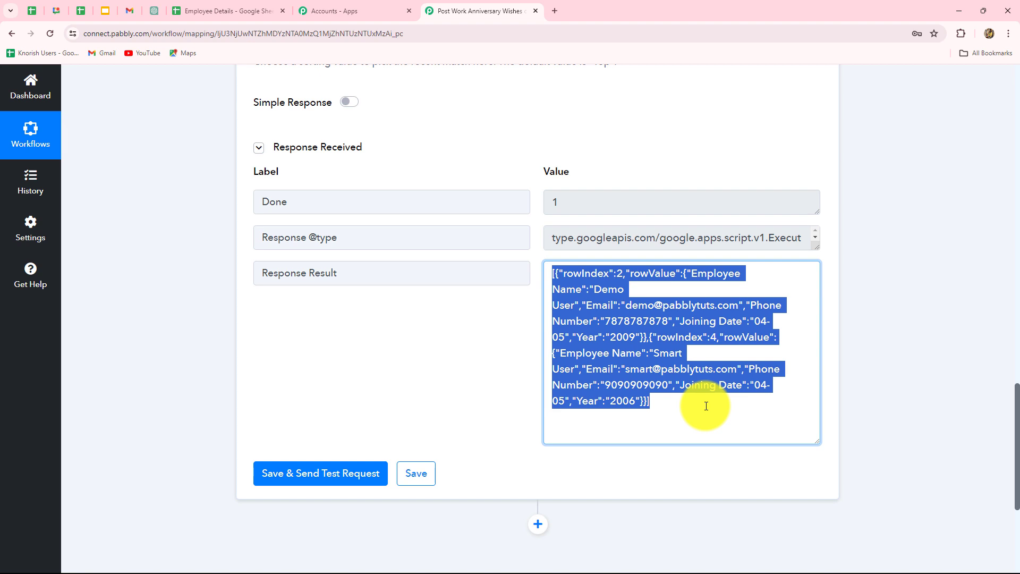
Add an Iterator (Pabbly) action with the Process Arrays event after the lookup step and connect it
scroll(705, 465, down, 2)
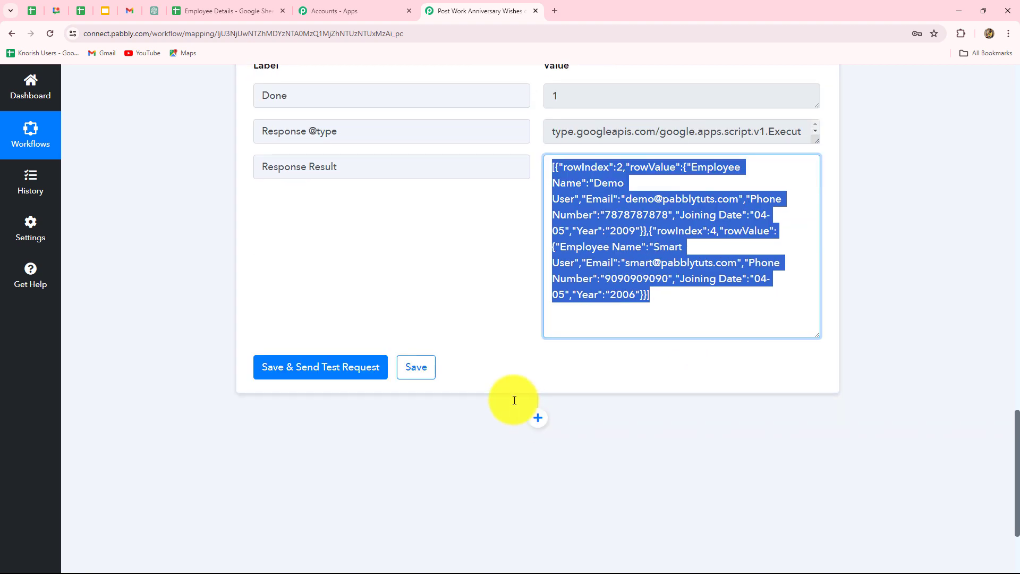
click(537, 417)
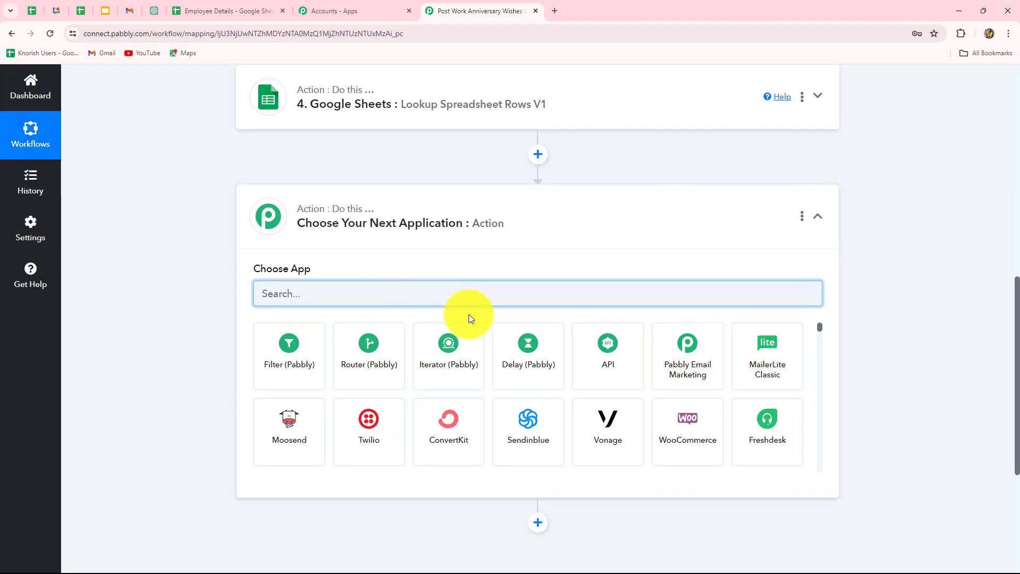
click(417, 369)
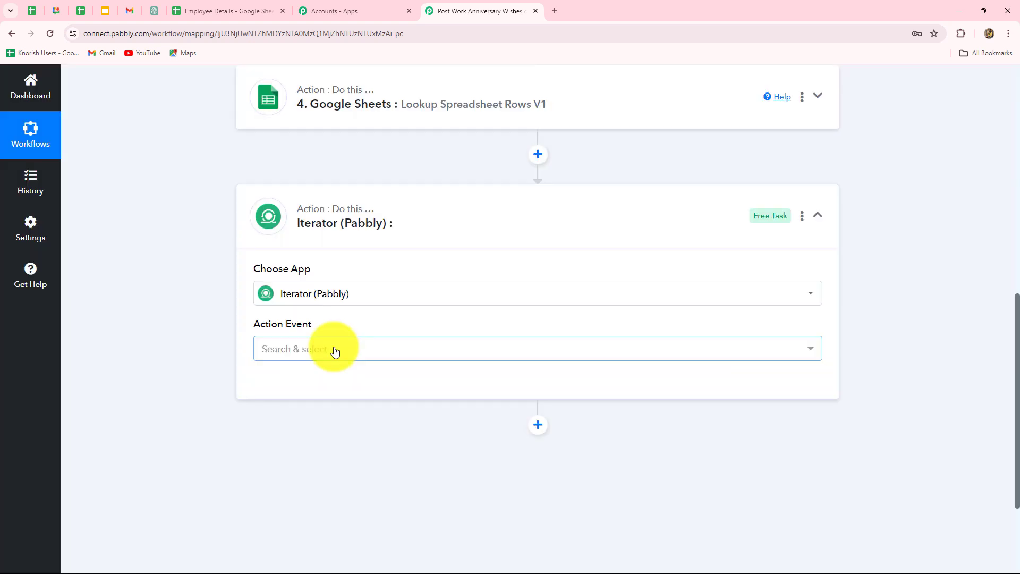
click(335, 351)
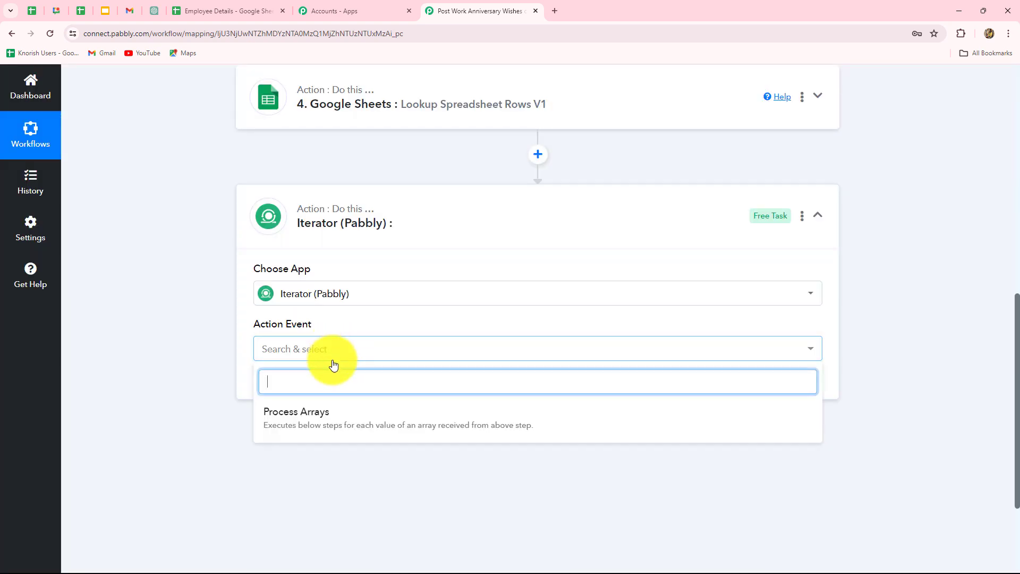
click(326, 428)
click(297, 385)
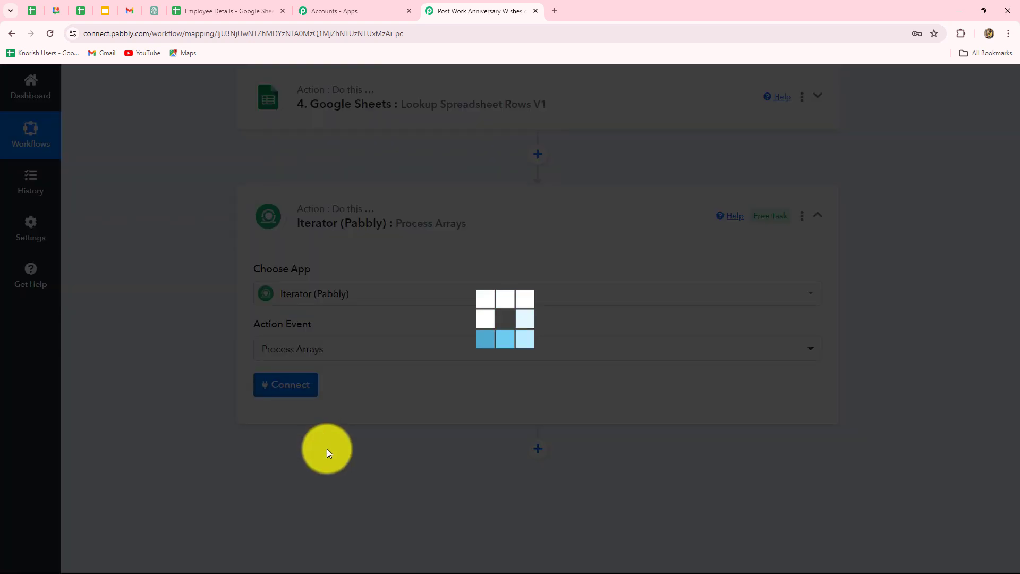
Check the employee sheet, then send a test request for the Iterator using the 4. Response Result [] array
scroll(486, 431, down, 4)
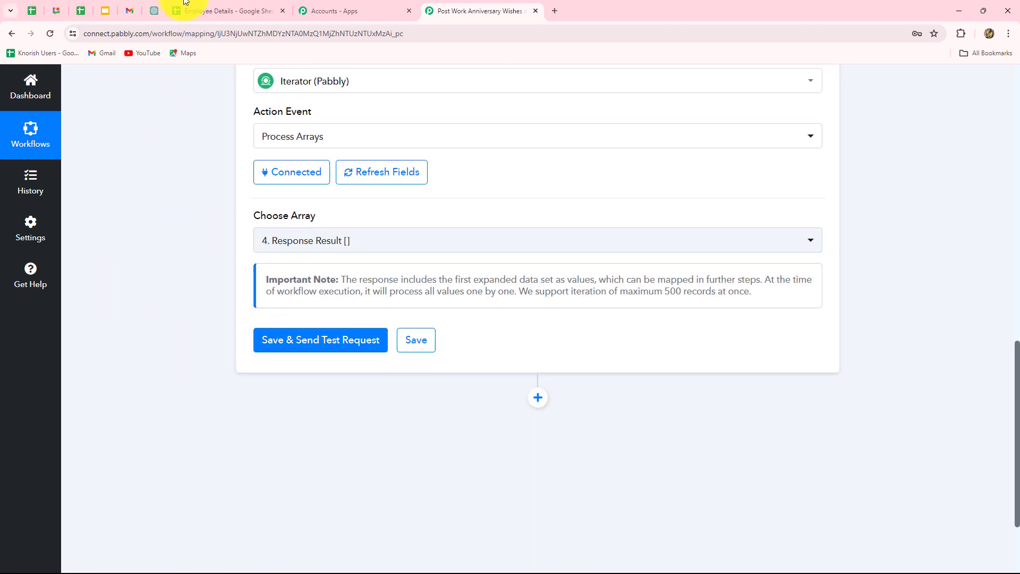
click(194, 11)
click(440, 7)
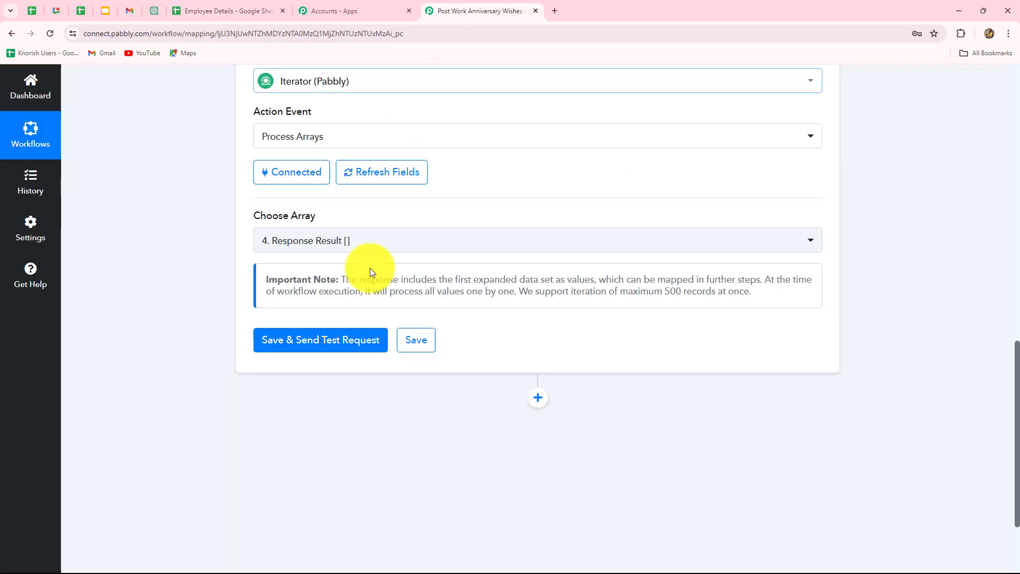
click(295, 342)
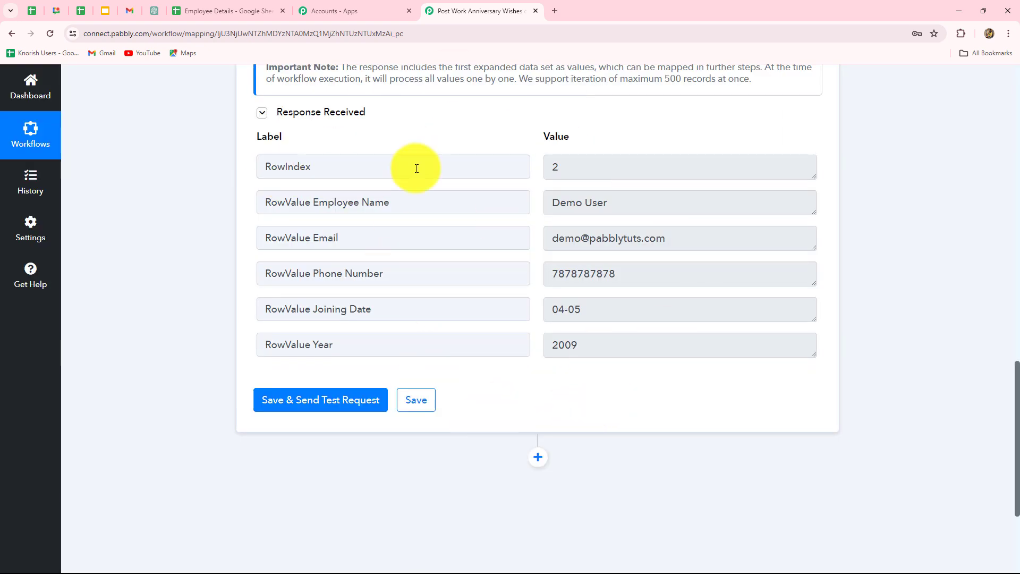
Review the Iterator response's row index, name, email, phone number, joining date and year against the employee sheet
double_click(613, 169)
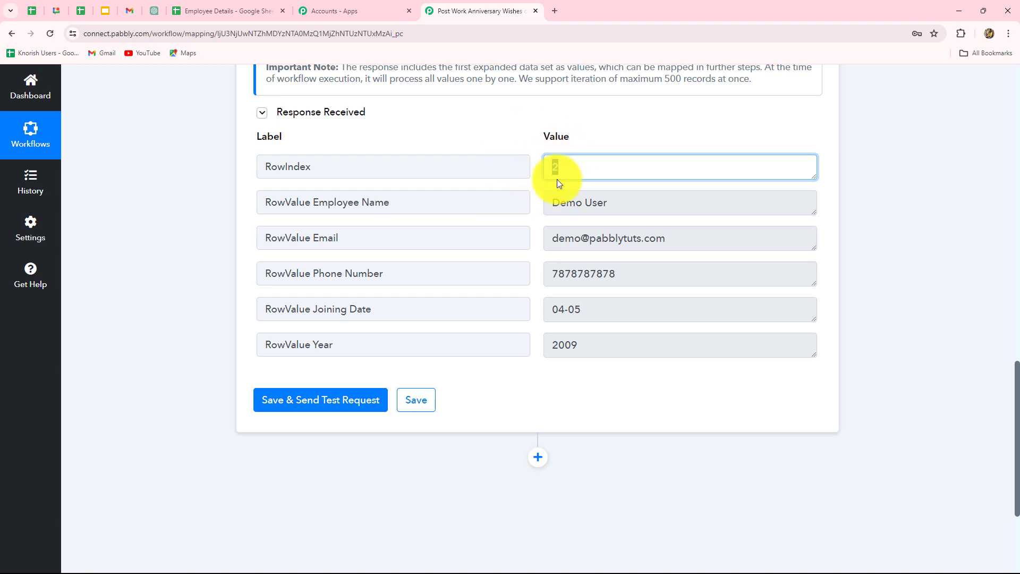
click(232, 12)
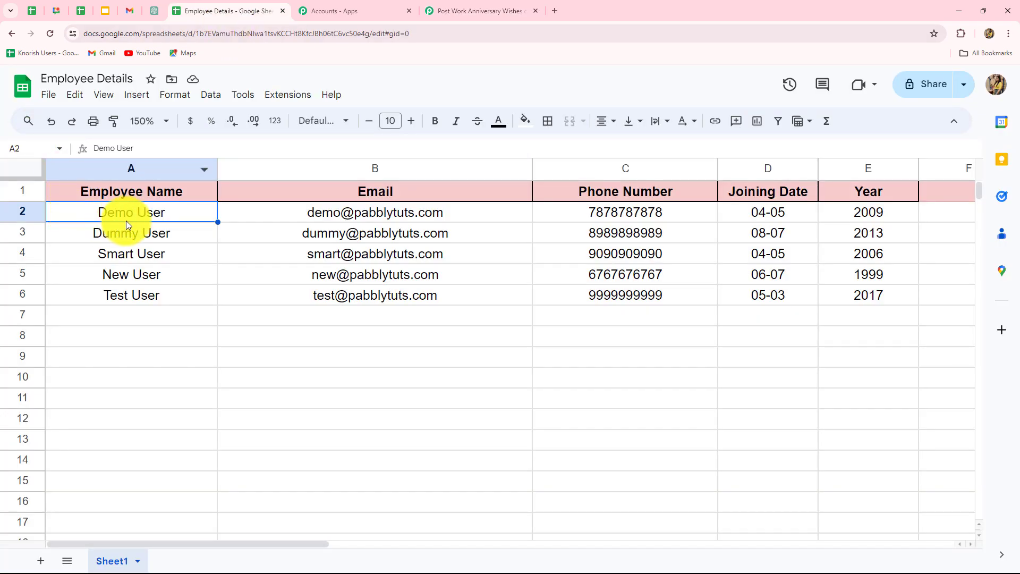
click(481, 11)
click(536, 202)
drag(536, 202, 470, 202)
drag(668, 244, 492, 248)
drag(619, 277, 534, 278)
drag(587, 312, 535, 317)
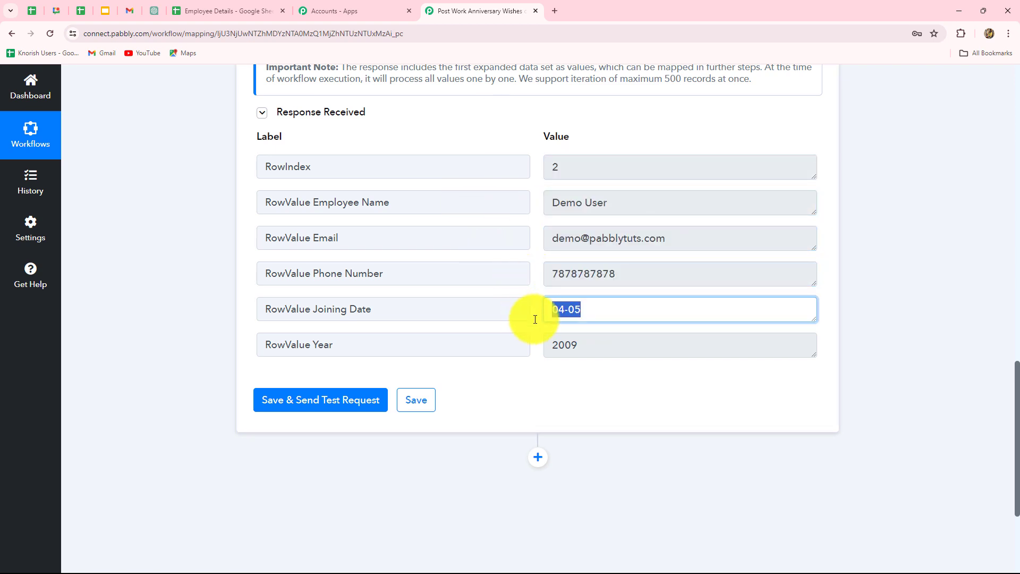
drag(581, 345, 508, 354)
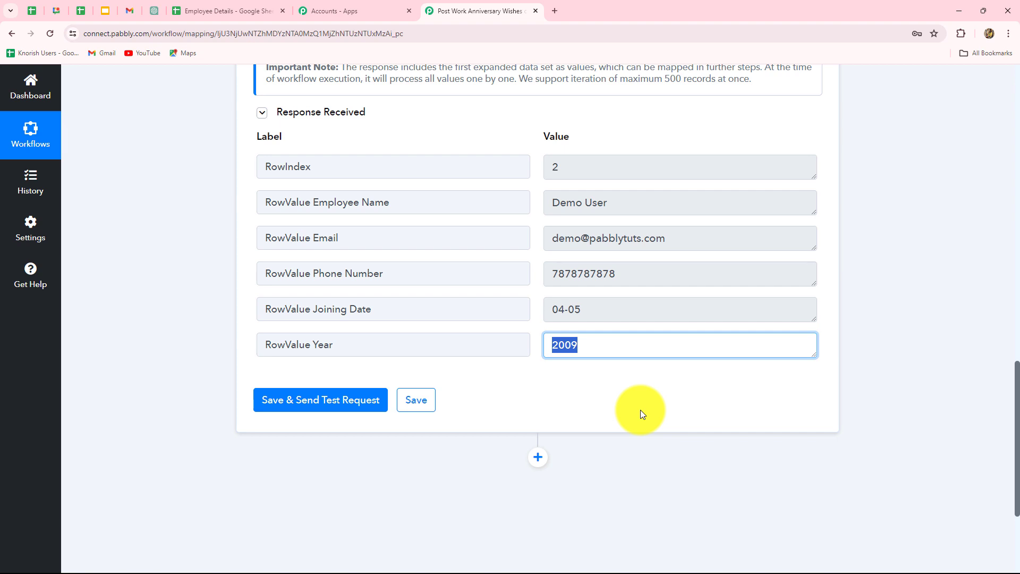
Add a Google Chat Hangout action with the Create Message event after the Iterator and connect it
scroll(640, 410, down, 3)
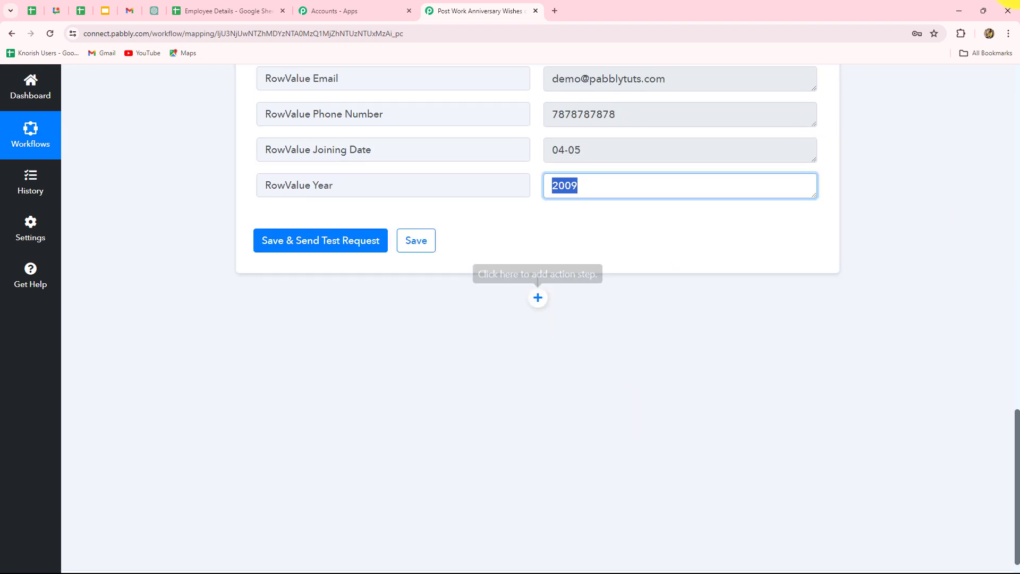
click(56, 11)
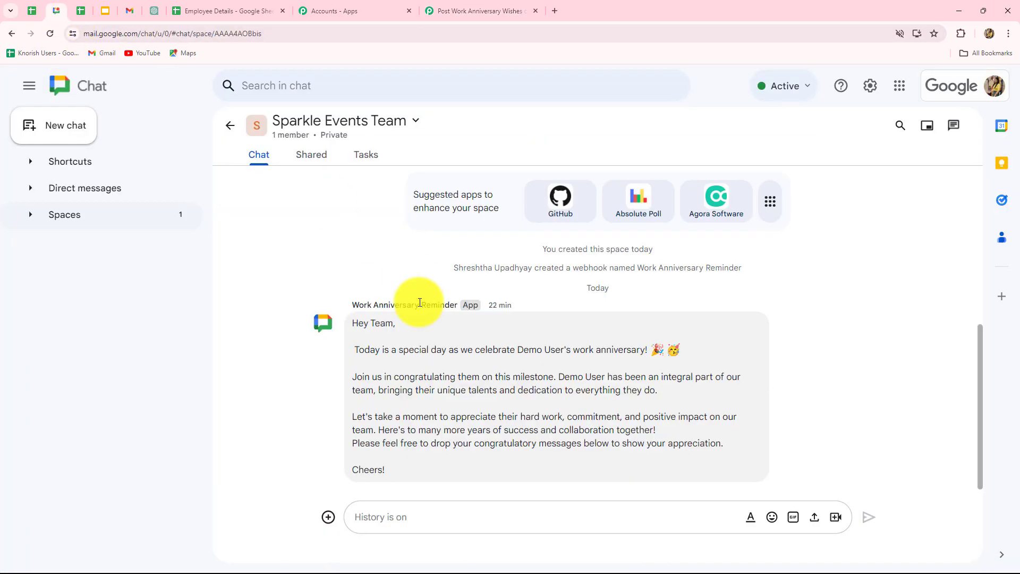
click(462, 10)
click(538, 297)
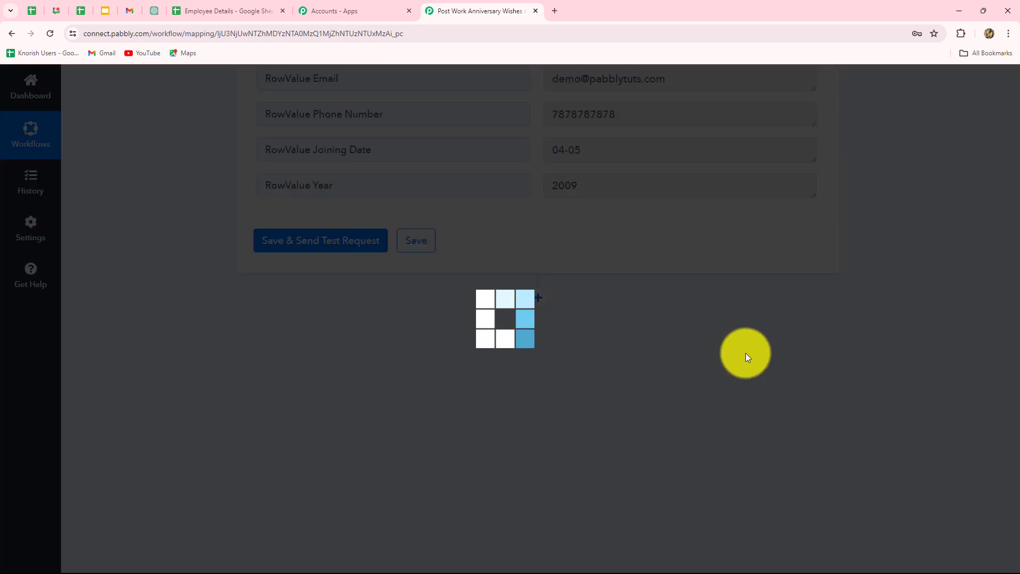
click(323, 292)
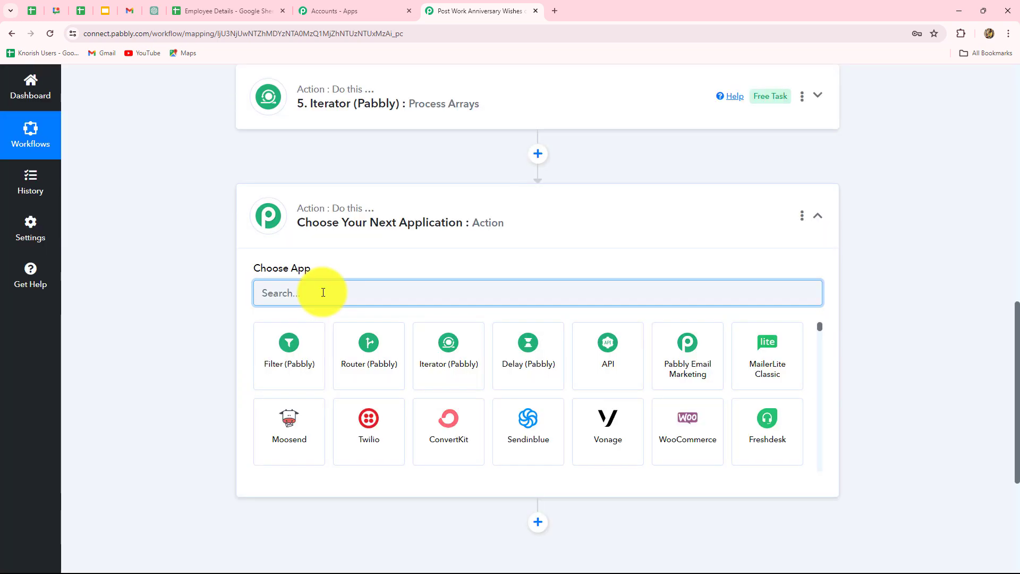
text(Goo)
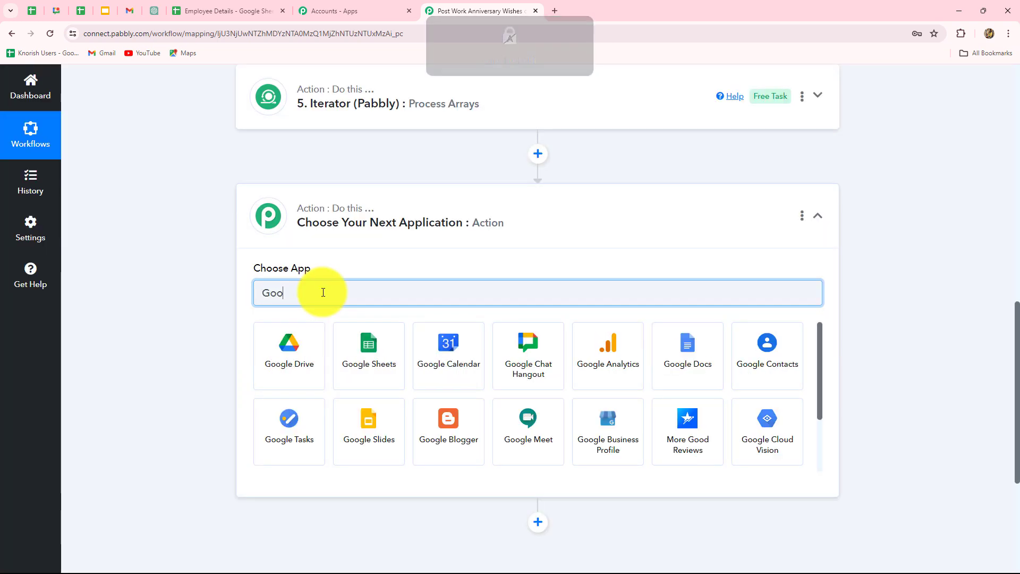
click(519, 369)
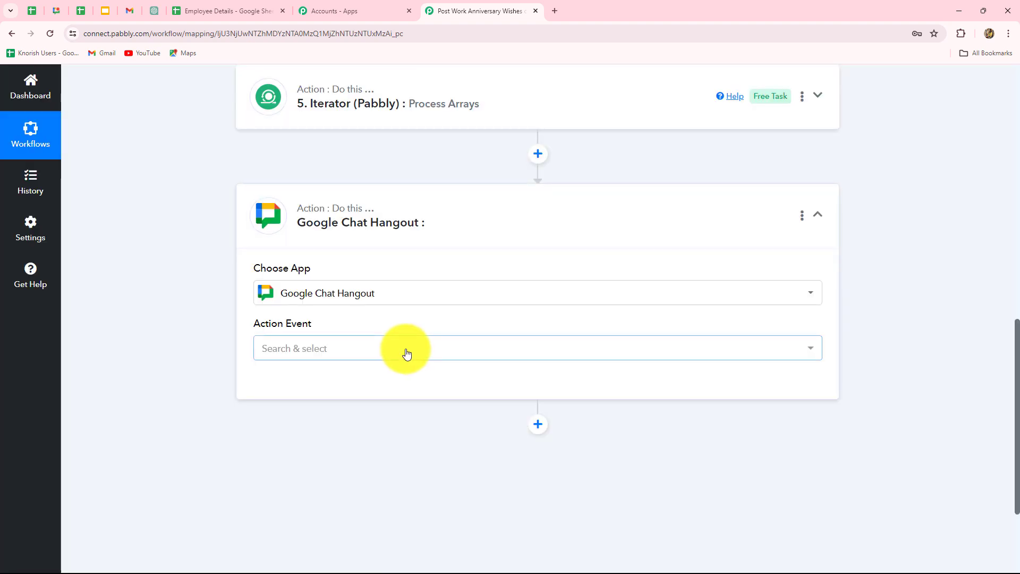
click(407, 354)
click(342, 429)
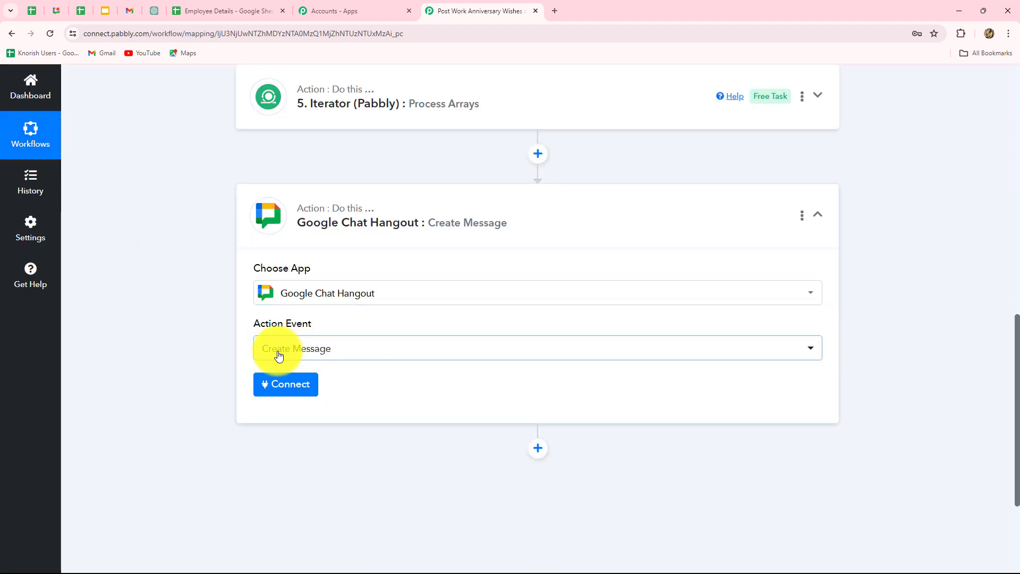
click(312, 385)
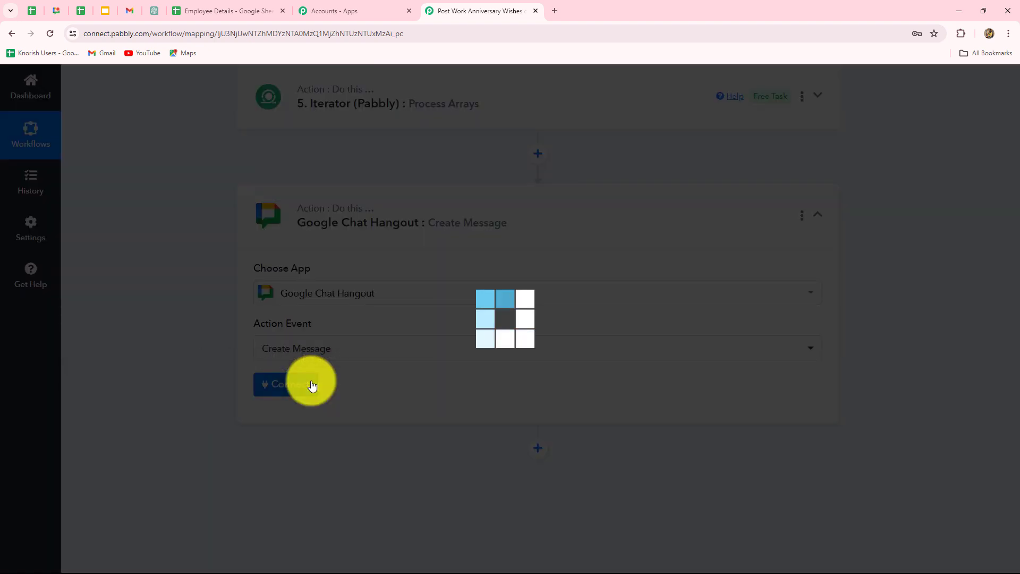
Open the help guide for the Chat Webhook URL, read the registration instructions and copy the Avatar URL link
scroll(578, 386, down, 5)
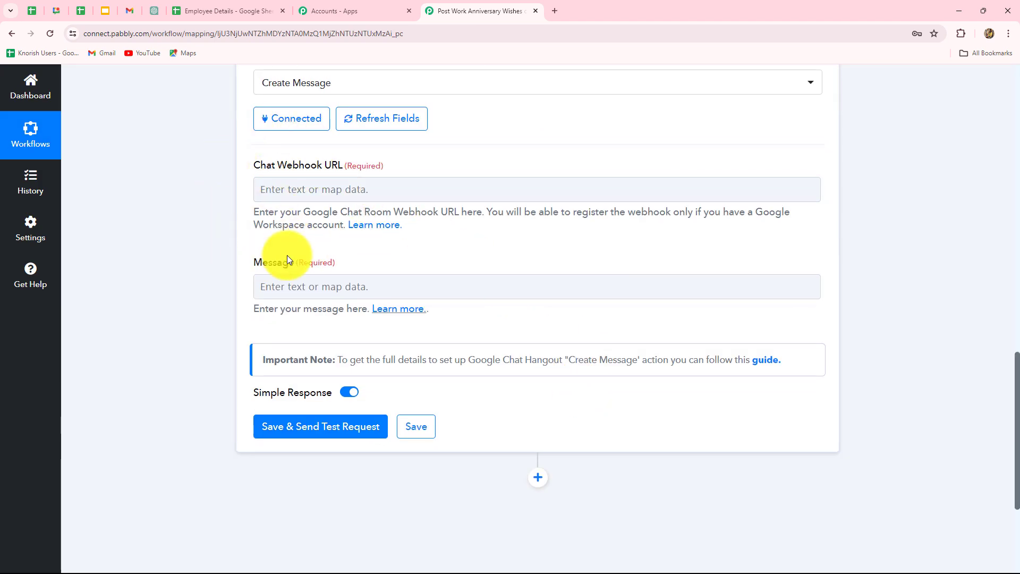
click(373, 226)
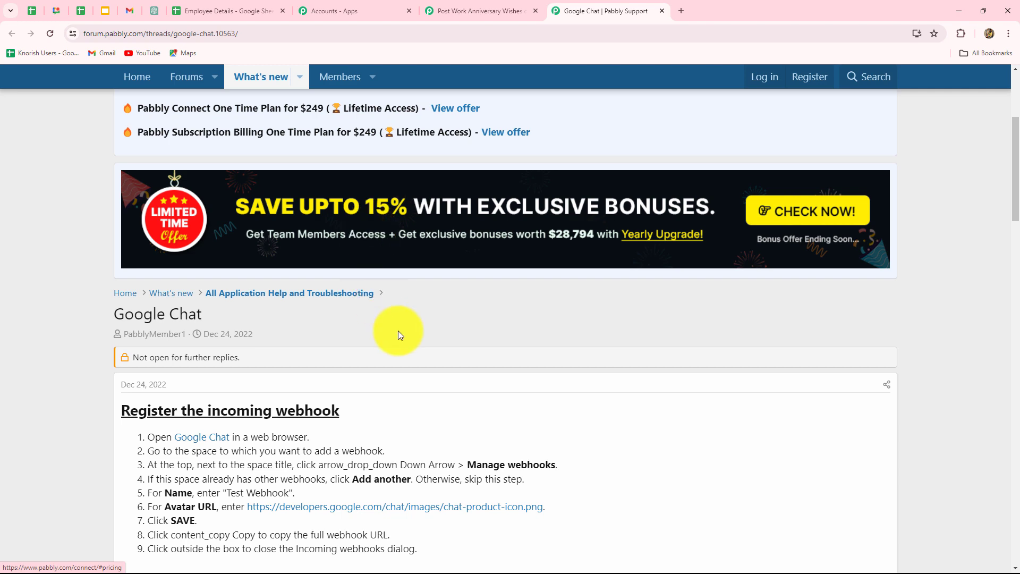
scroll(282, 294, up, 4)
scroll(283, 294, down, 5)
scroll(282, 299, down, 4)
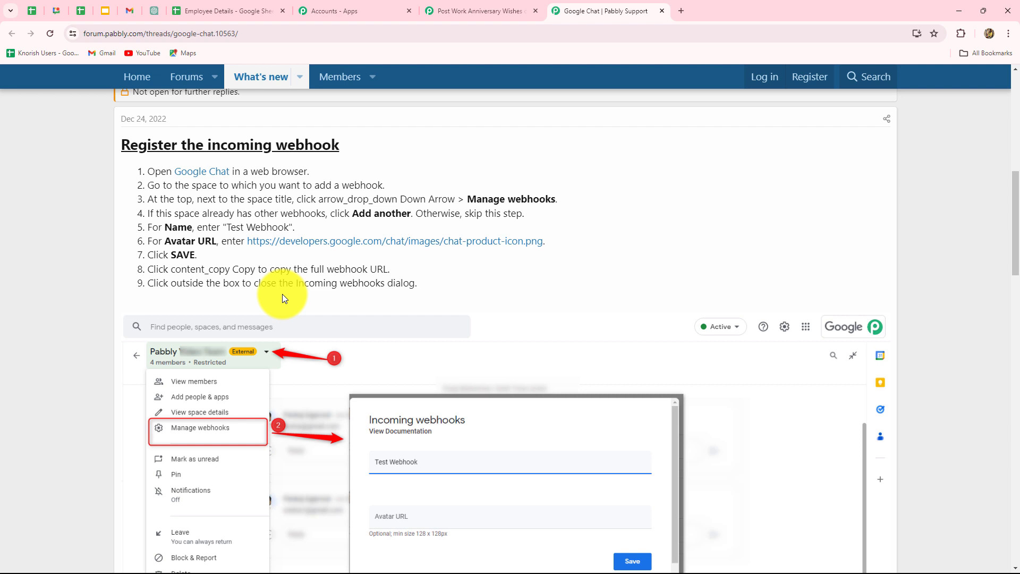
right_click(298, 243)
click(317, 330)
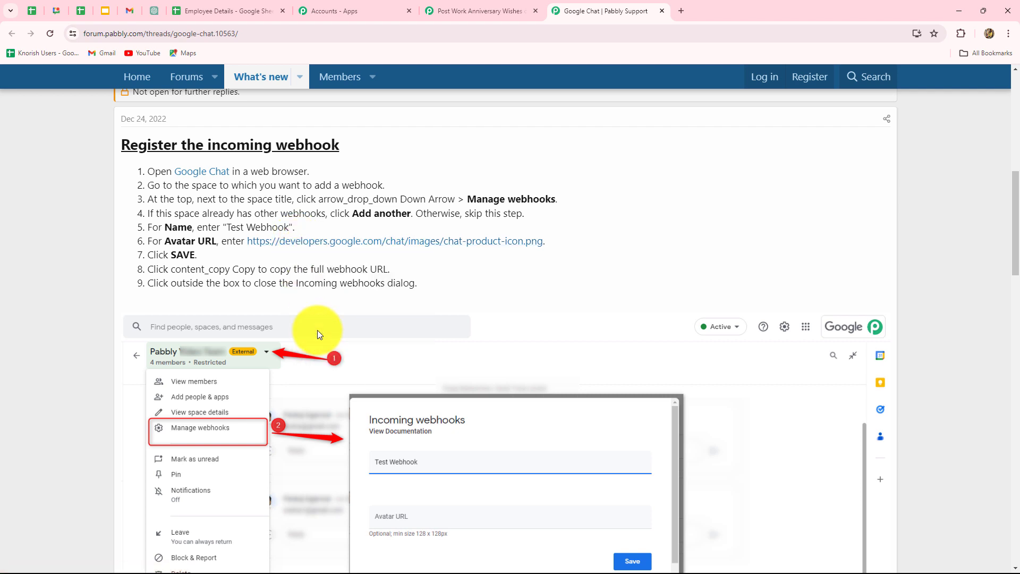
Switch to Google Chat and open the webhook settings of the Sparkle Events Team space
click(58, 11)
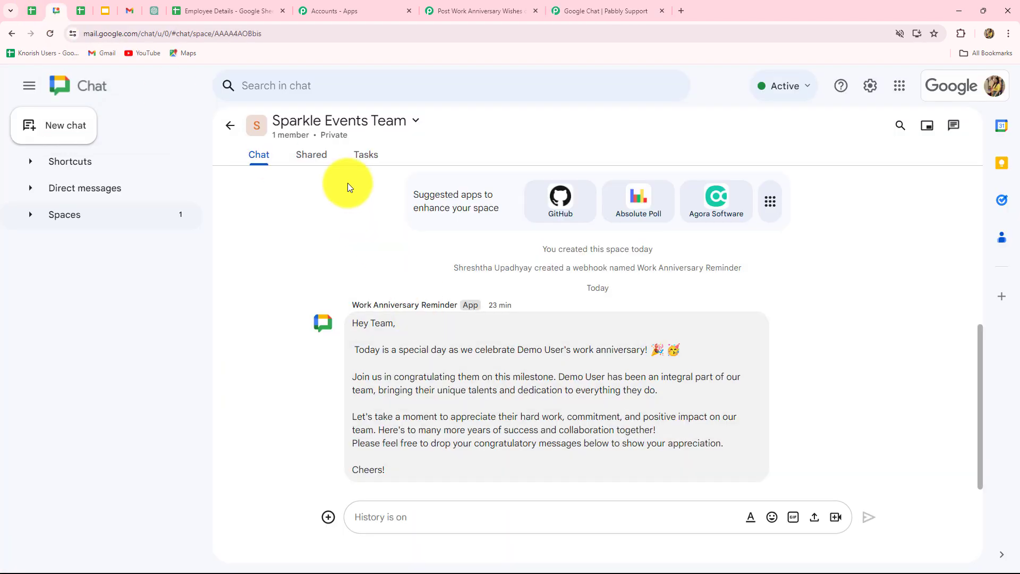
click(365, 125)
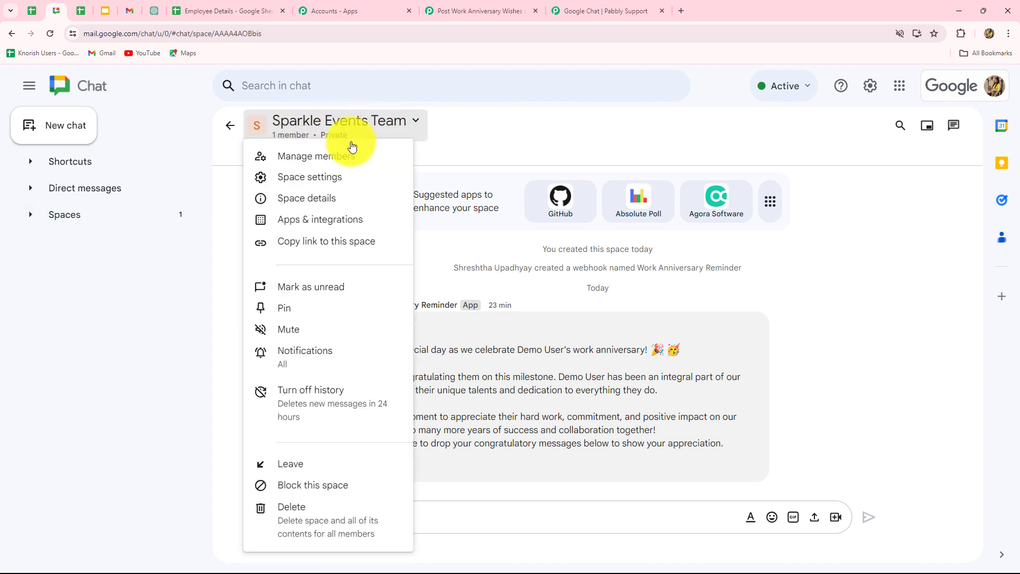
click(326, 224)
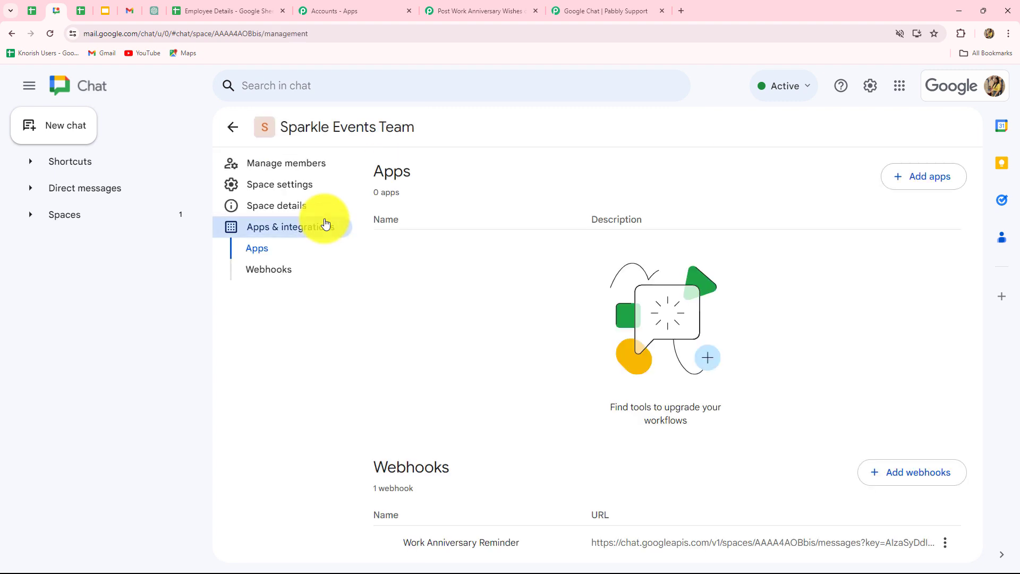
click(251, 269)
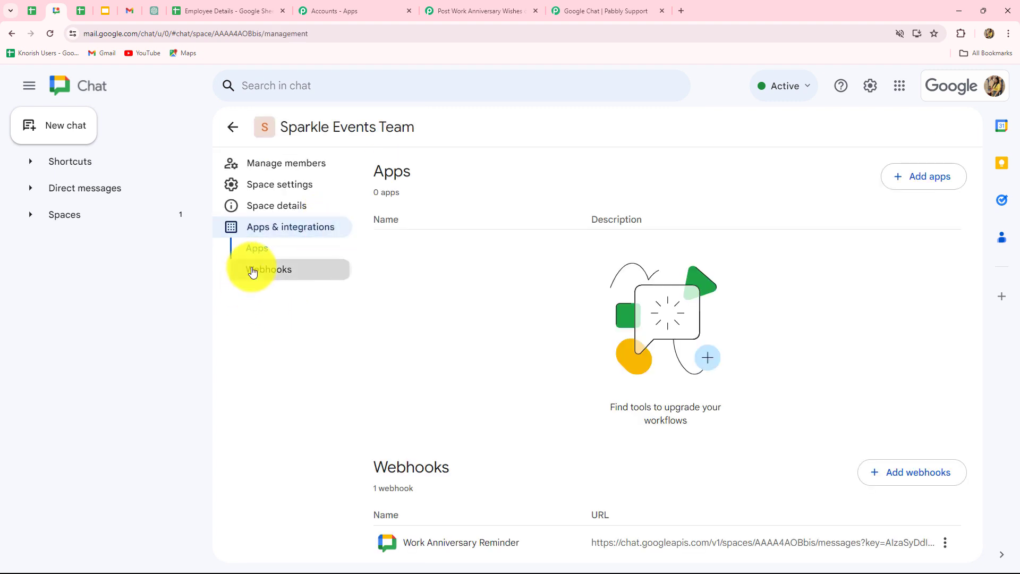
click(931, 476)
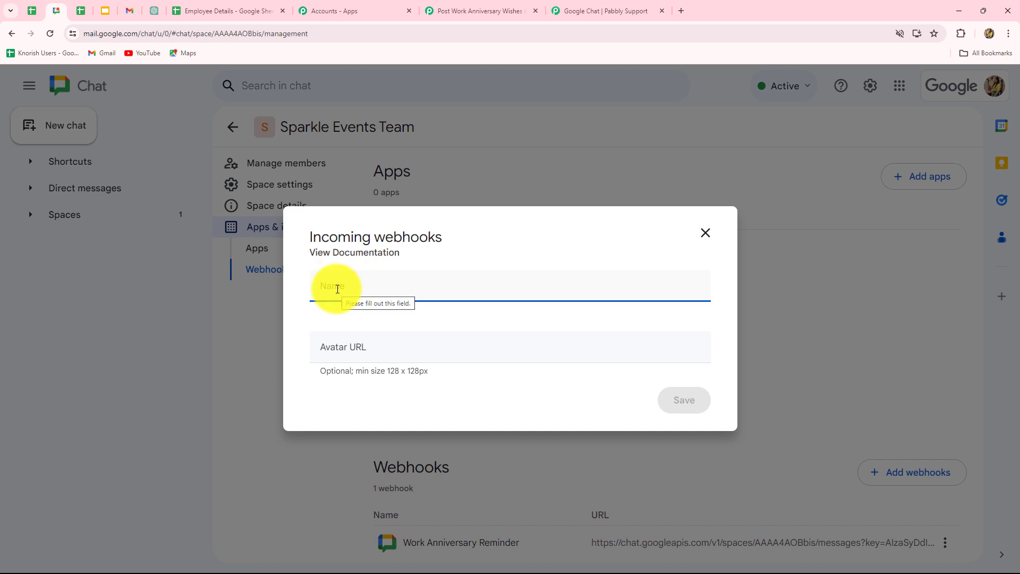
key(ctrl+v)
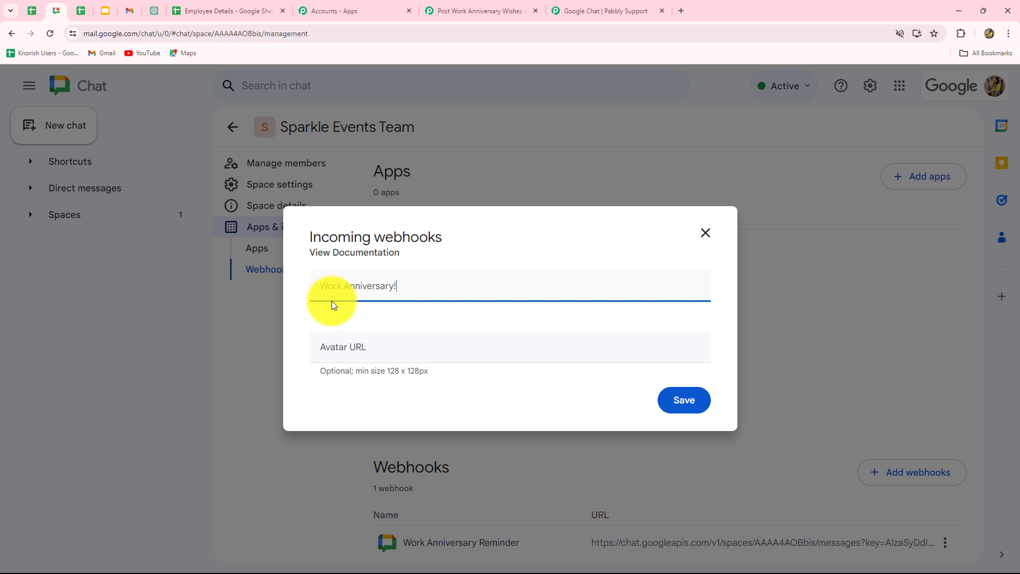
click(340, 361)
key(ctrl+v)
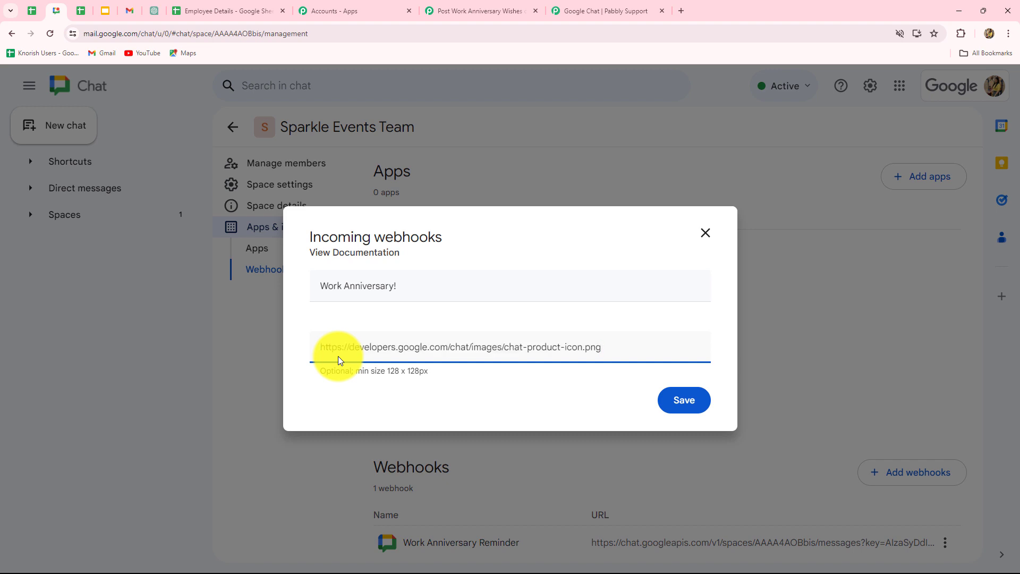
click(675, 405)
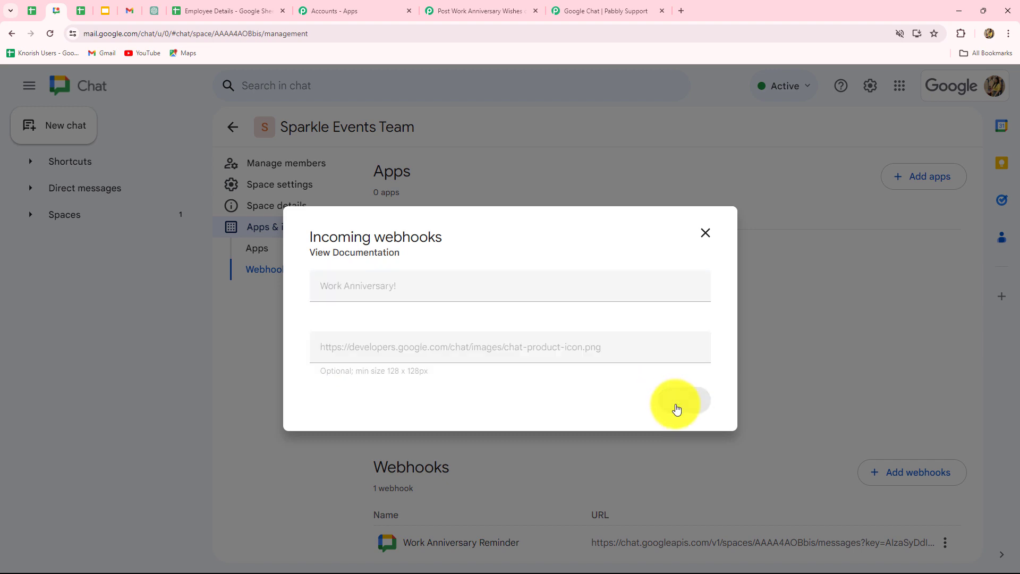
Copy the Work Anniversary! webhook link and paste it as the Chat Webhook URL of the Create Message action in Pabbly Connect
scroll(432, 550, down, 1)
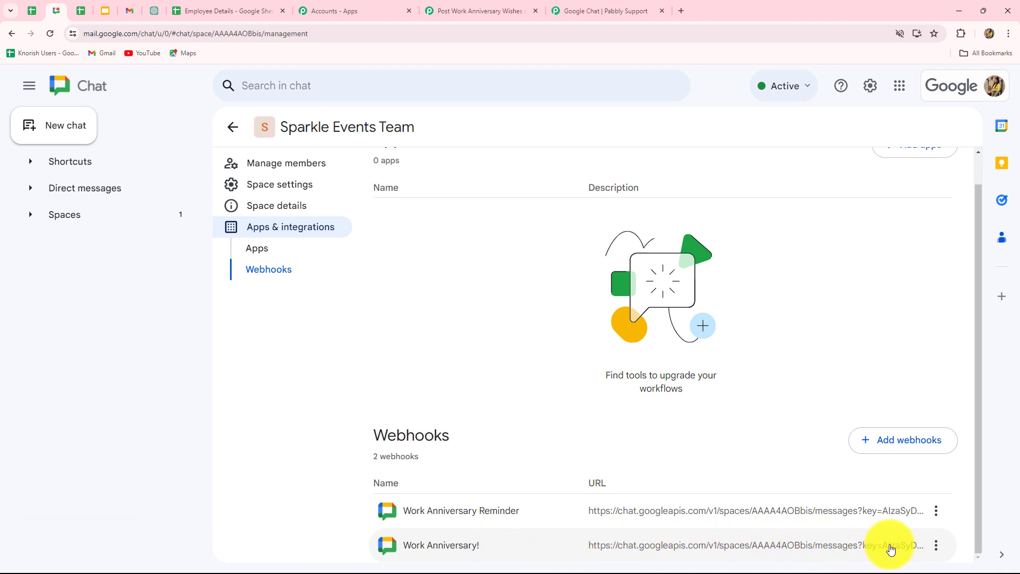
click(935, 545)
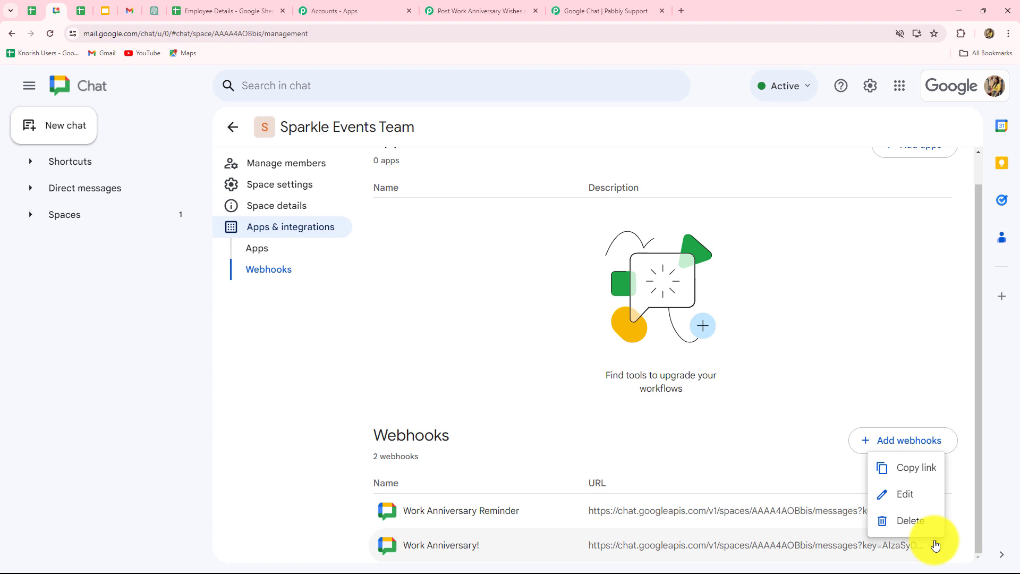
click(927, 469)
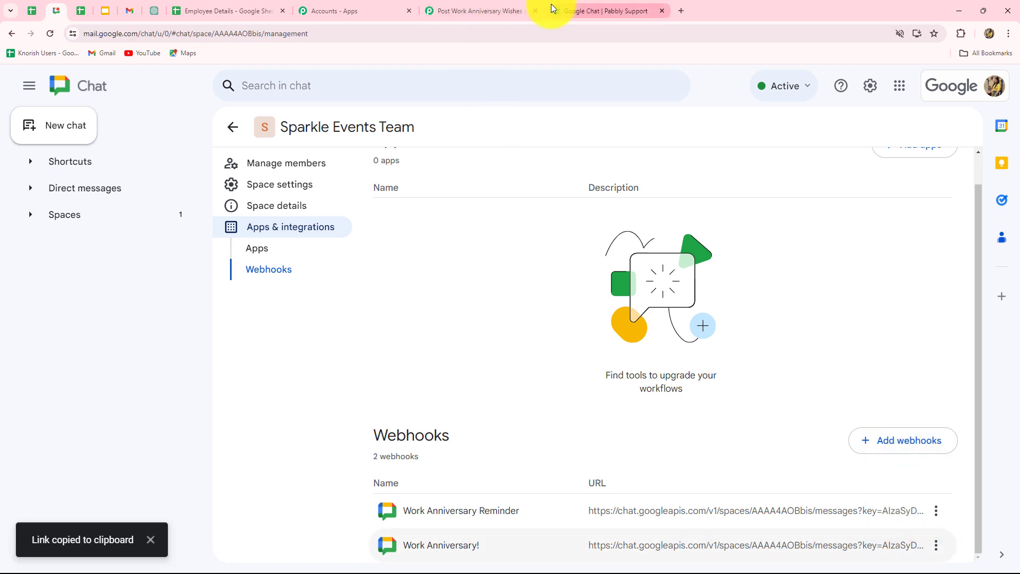
click(495, 11)
key(ctrl+v)
click(174, 227)
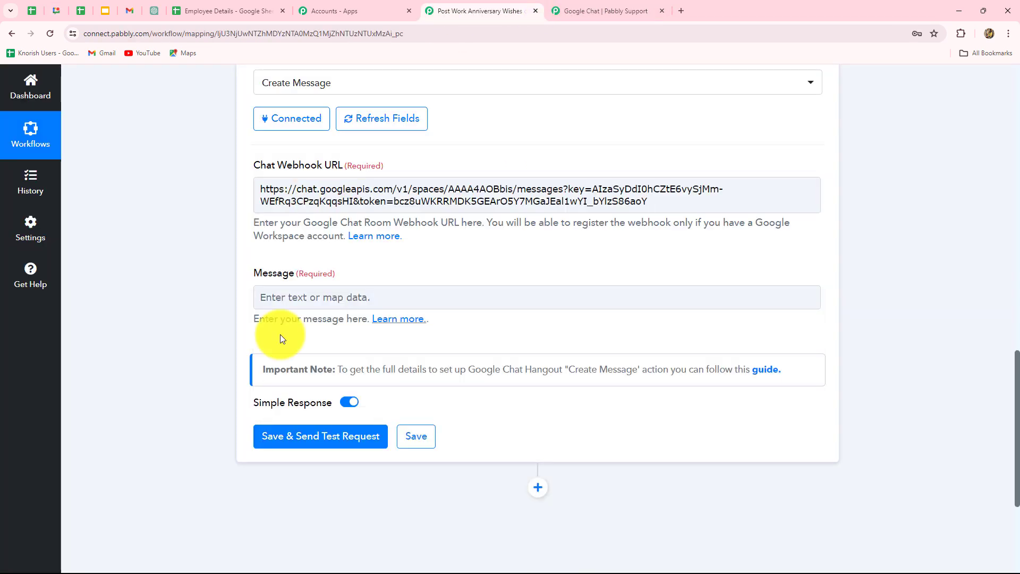
Compose the "Hey Team," work anniversary message with the mapped 5. RowValue Employee Name, and send a test request
click(416, 297)
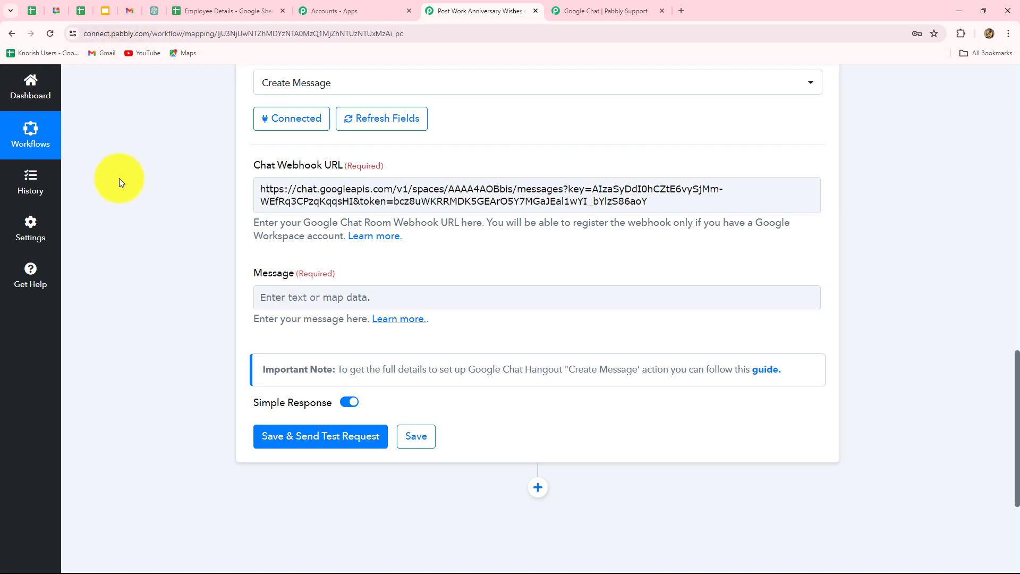
click(293, 292)
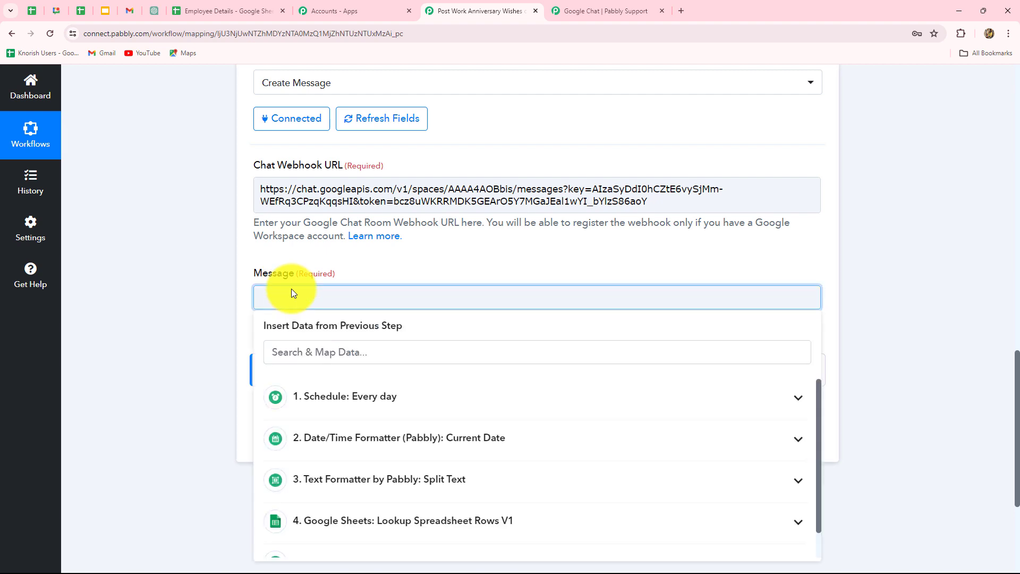
key(ctrl+v)
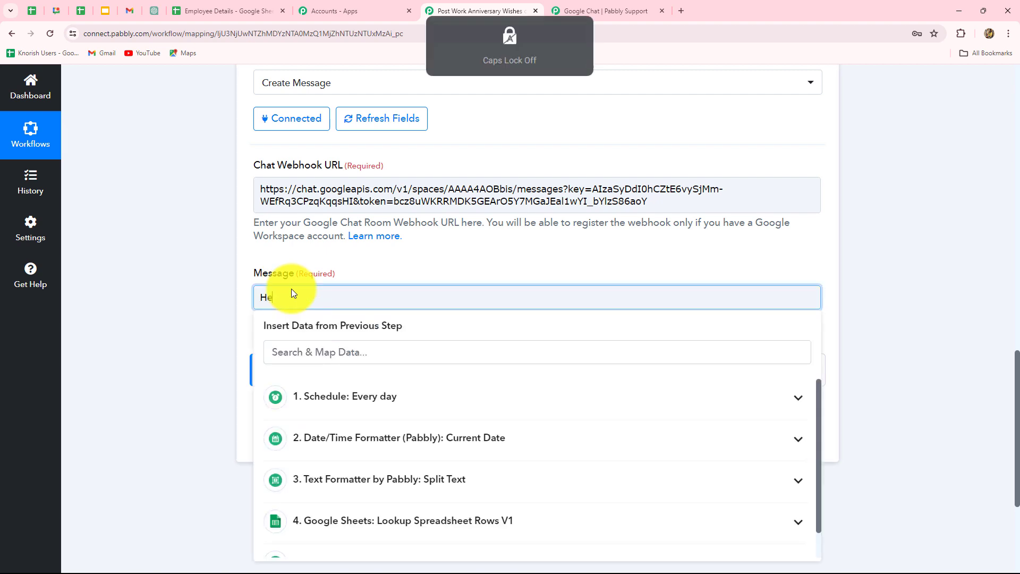
scroll(190, 211, down, 3)
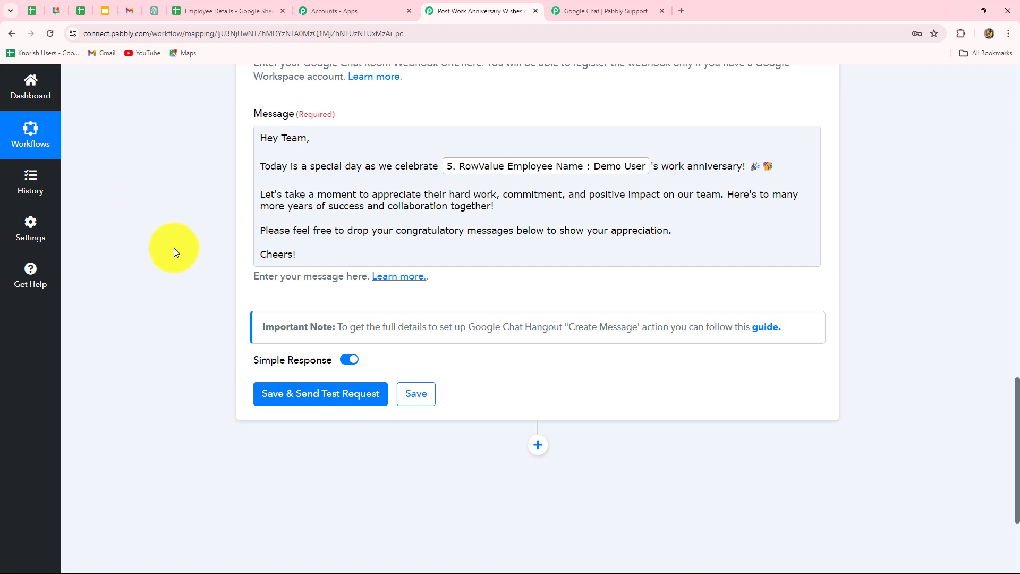
click(292, 393)
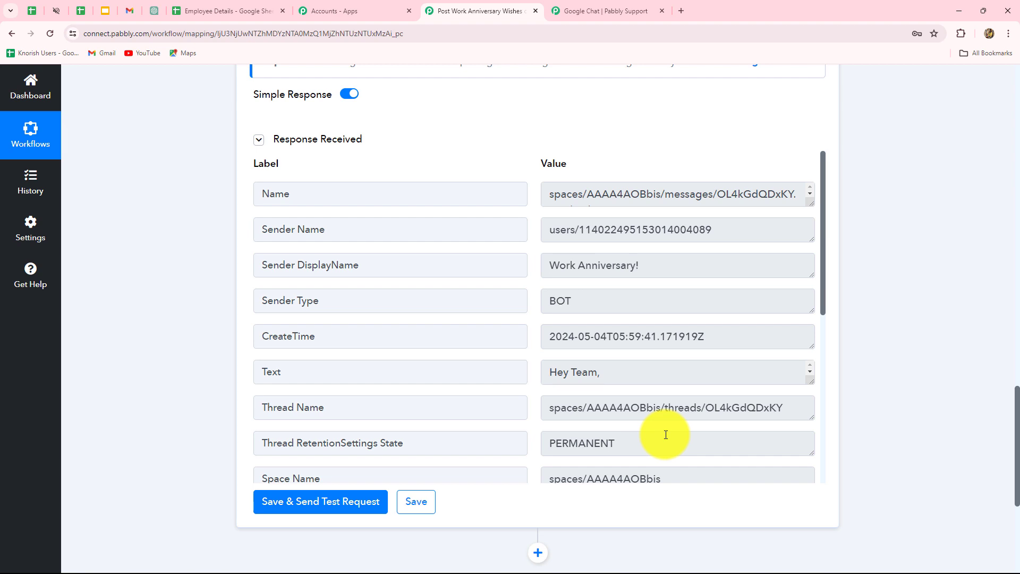
Check the sender type and display name in the response, and the posted message in the Sparkle Events Team space
click(590, 296)
drag(590, 296, 540, 298)
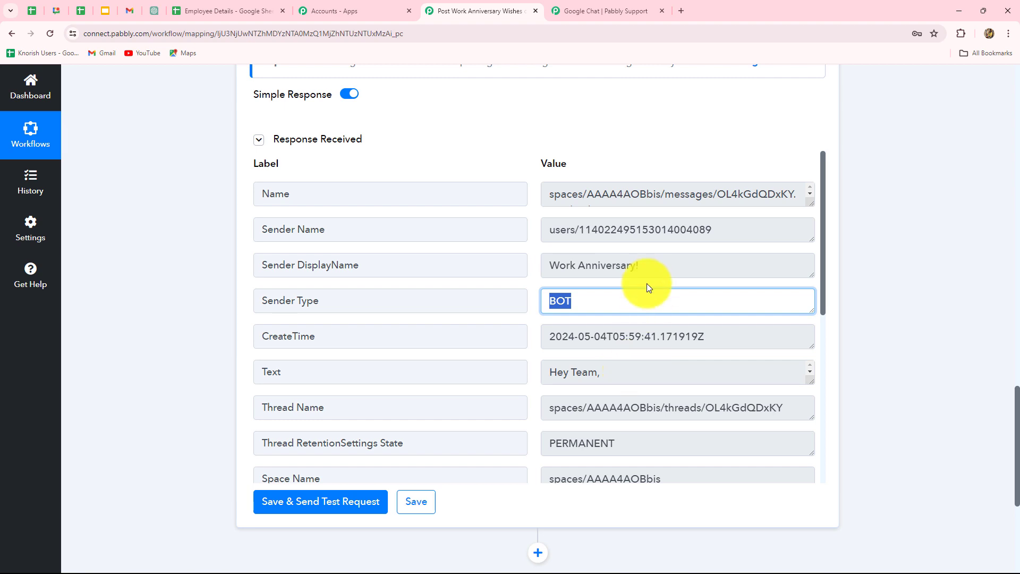
drag(650, 267, 476, 268)
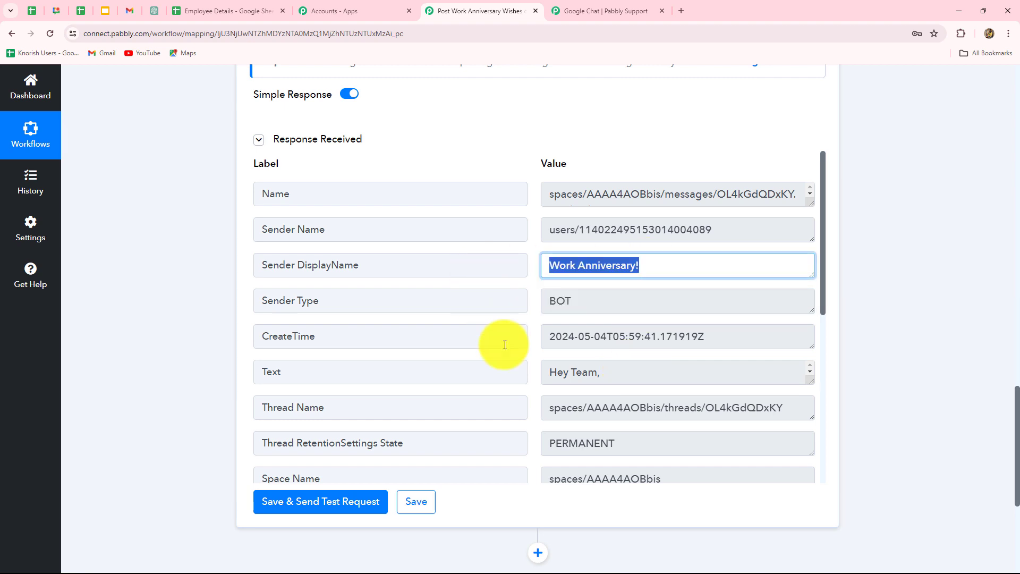
click(56, 11)
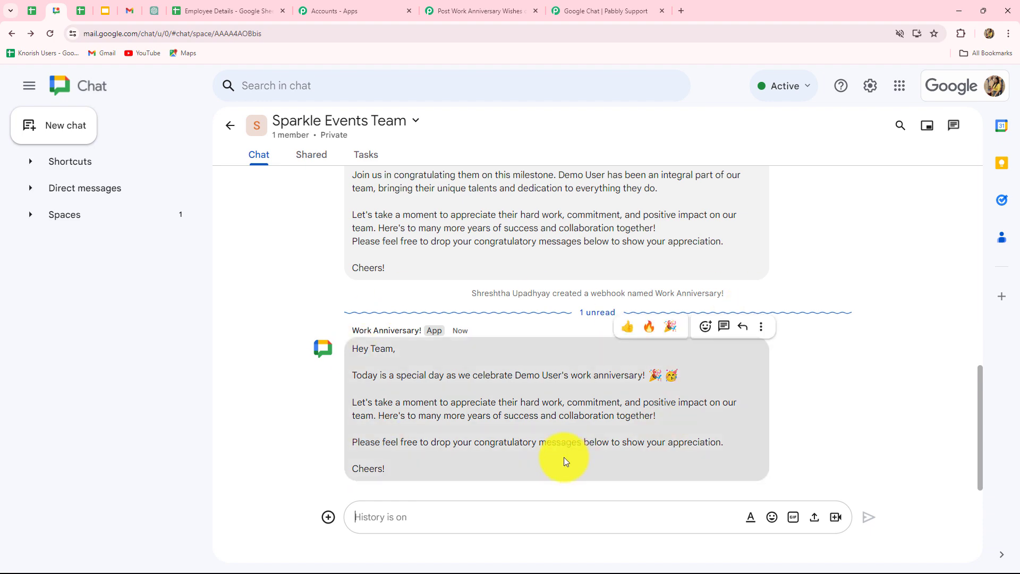
click(476, 12)
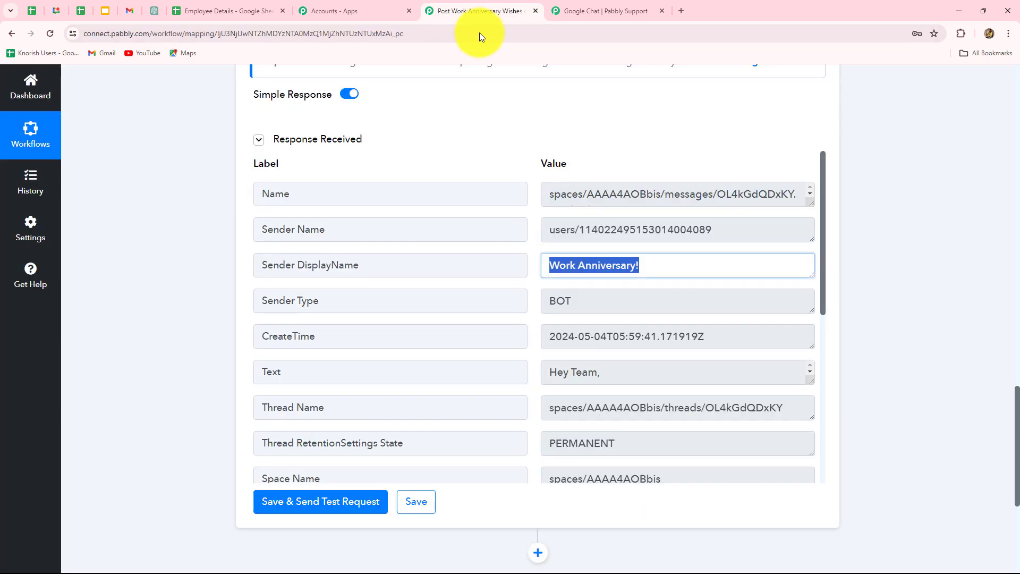
Review the complete workflow from the daily Schedule trigger through the Google Chat Hangout Create Message action
scroll(952, 304, up, 20)
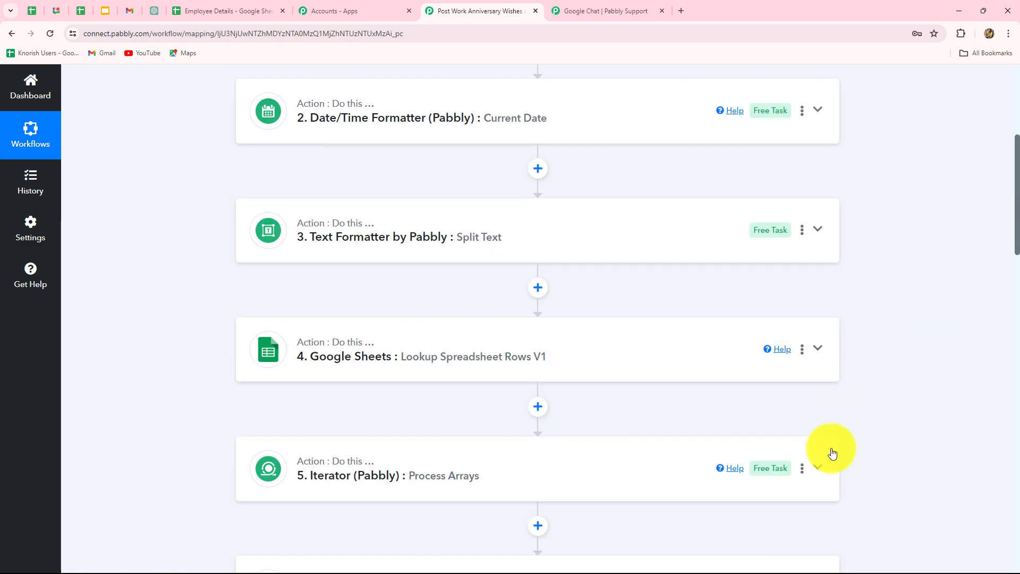
scroll(815, 432, down, 4)
scroll(888, 419, up, 5)
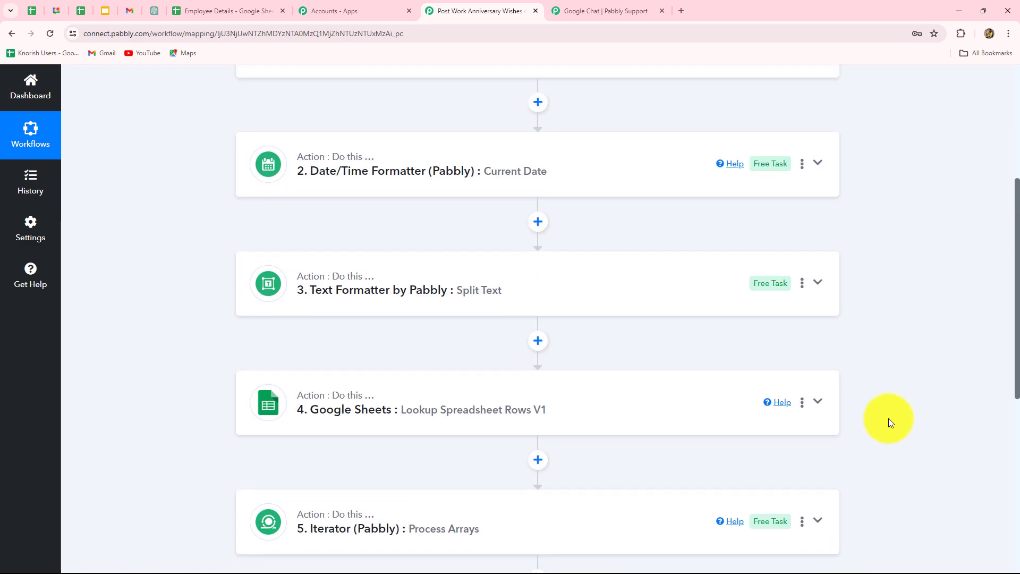
scroll(889, 419, up, 4)
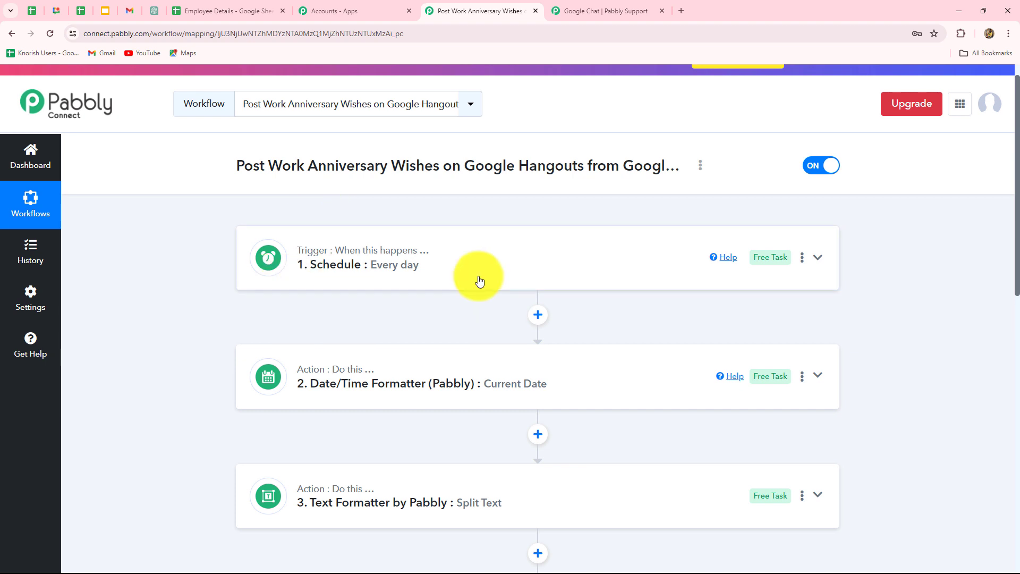
scroll(479, 277, down, 5)
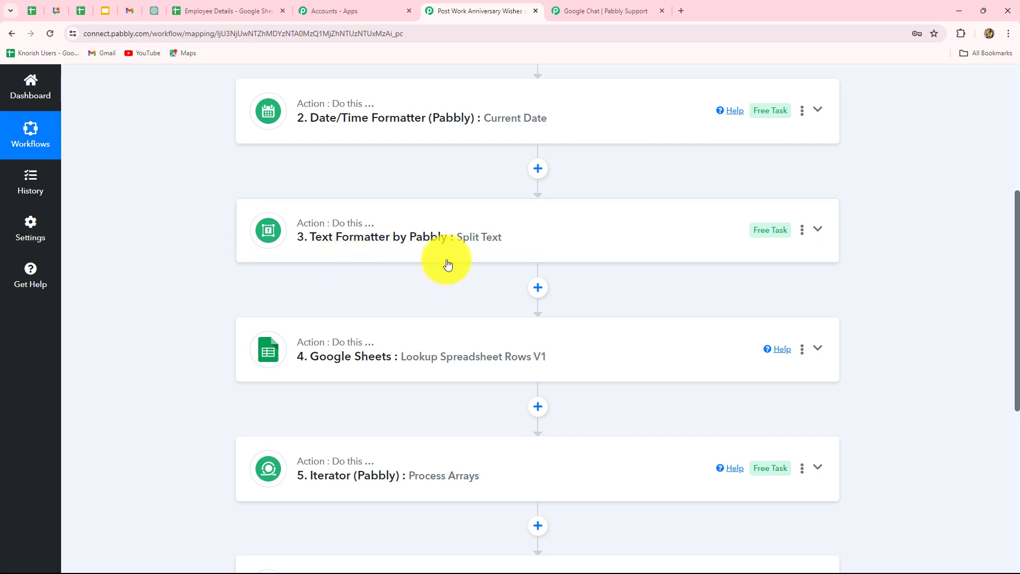
scroll(423, 406, down, 3)
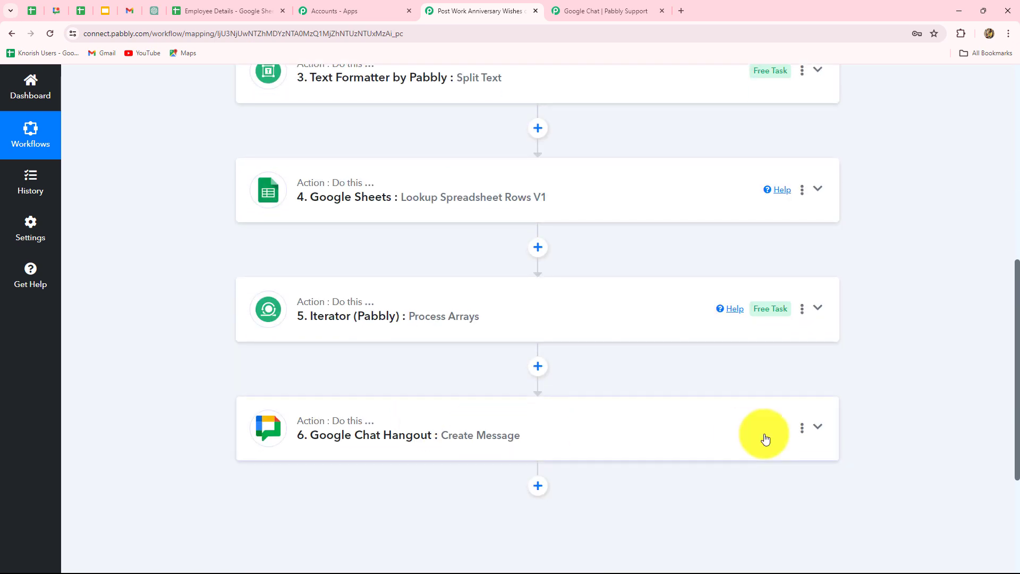
scroll(914, 421, up, 4)
scroll(913, 416, up, 4)
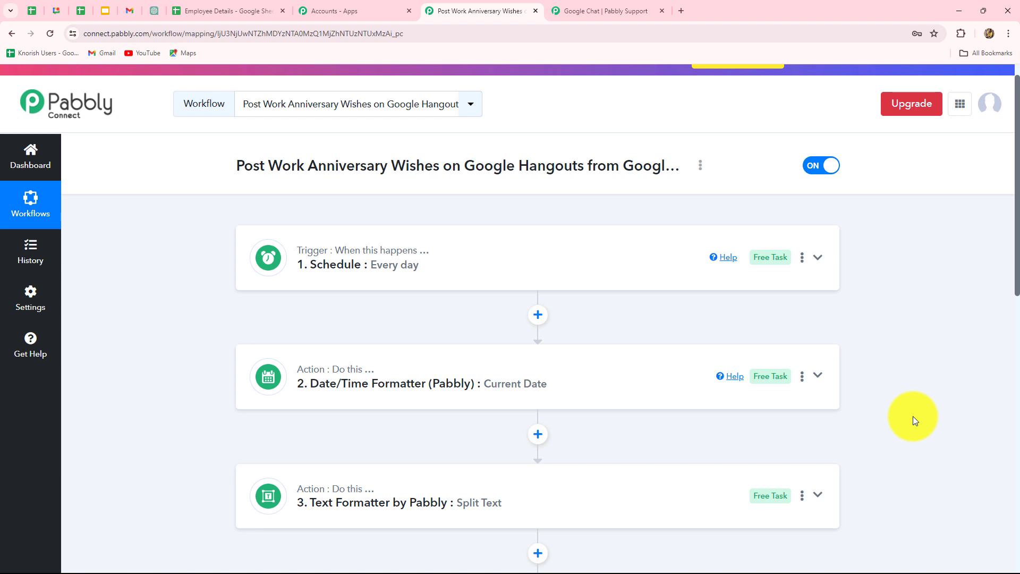
scroll(913, 416, down, 2)
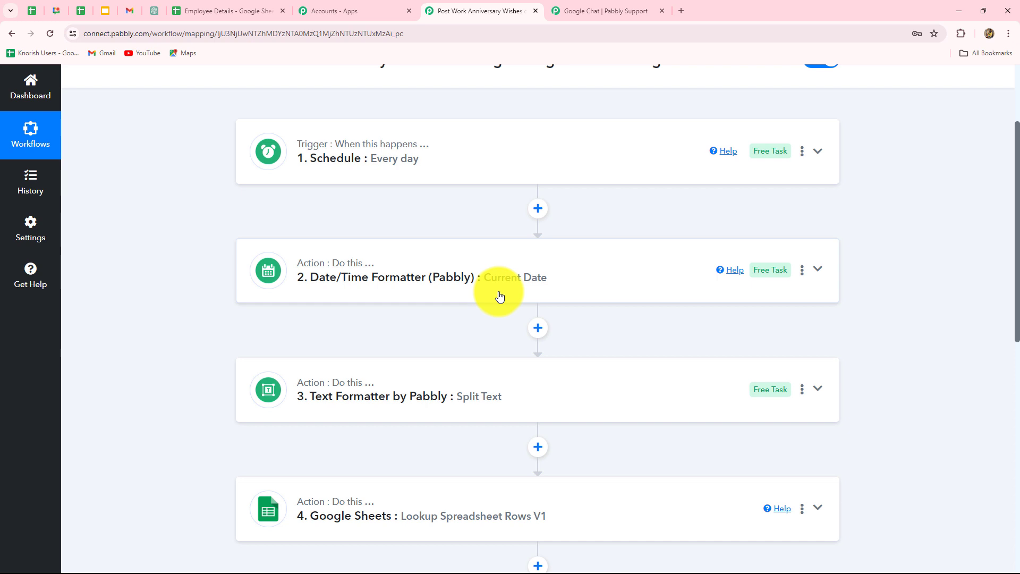
scroll(499, 296, down, 5)
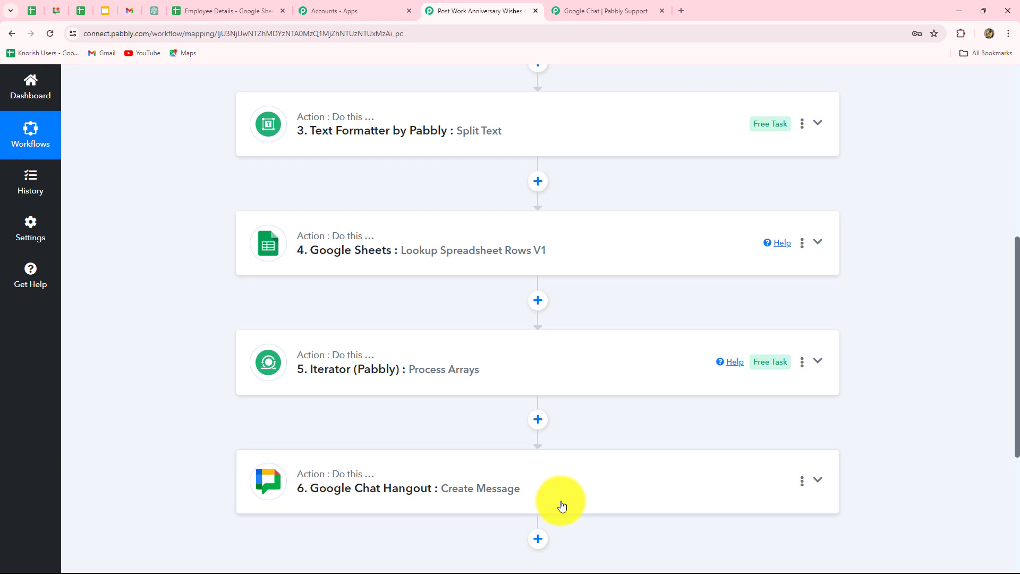
scroll(781, 432, up, 10)
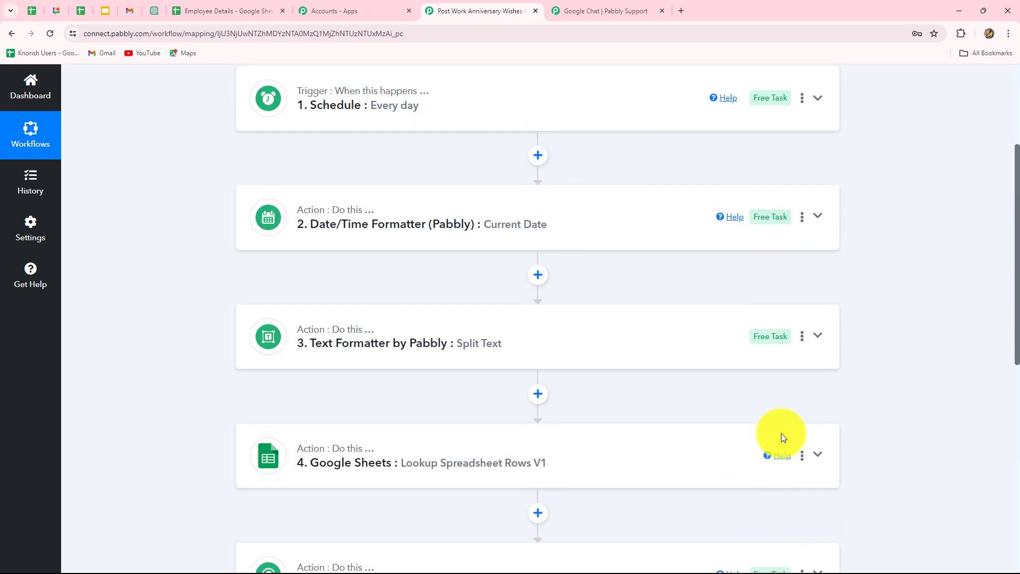
scroll(957, 327, down, 3)
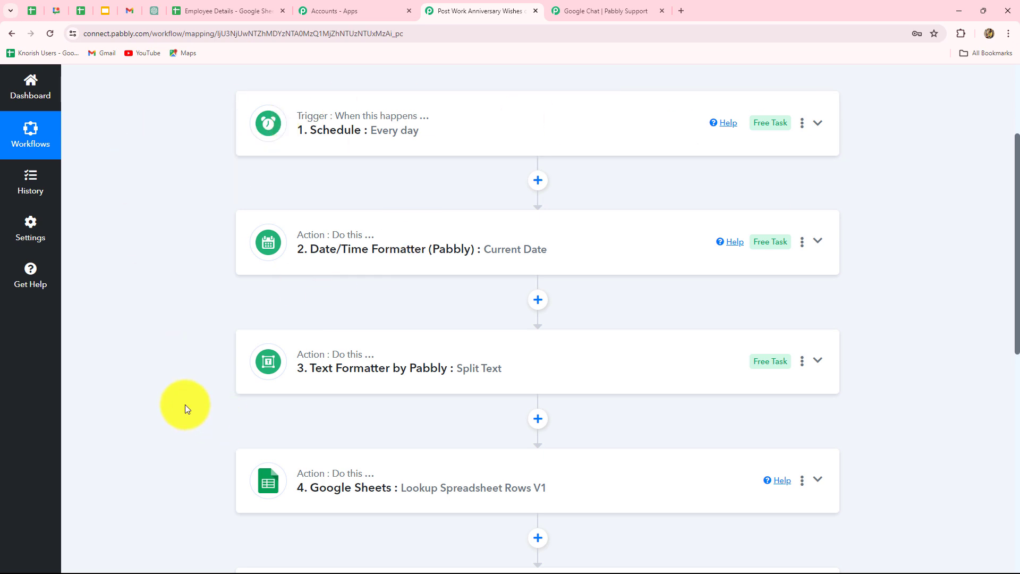
scroll(185, 407, down, 4)
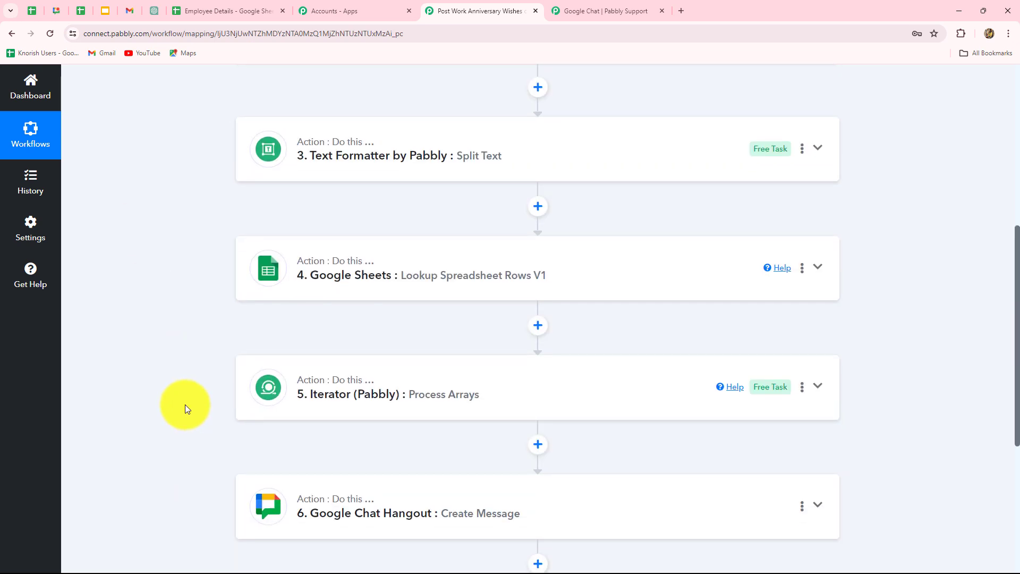